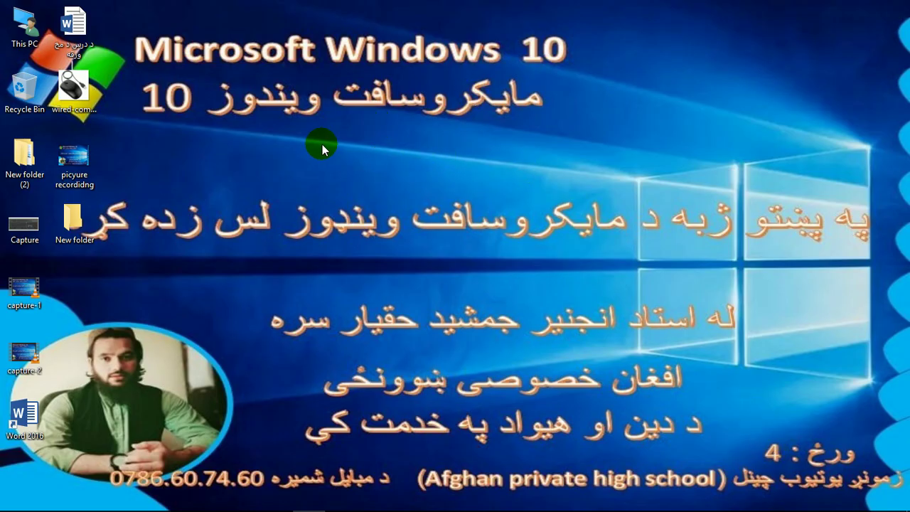
- Open and close the wired mouse picture, This PC, and the New folder (2) window
{"action": "double_click", "coordinate": [74, 89]}
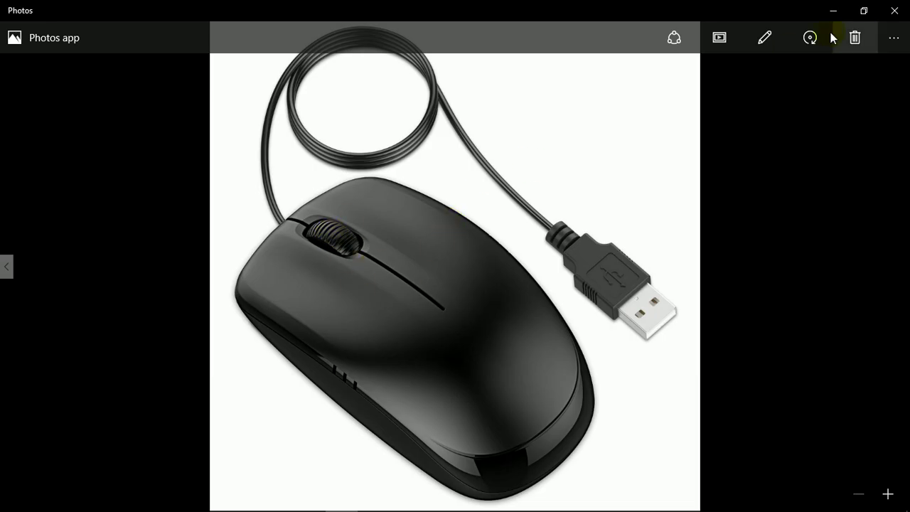
{"action": "left_click", "coordinate": [895, 11]}
{"action": "double_click", "coordinate": [25, 28]}
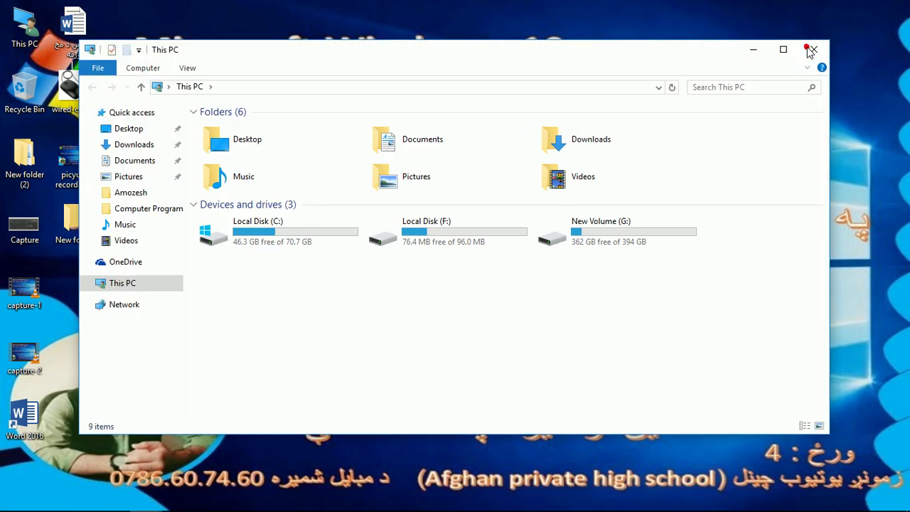
{"action": "left_click", "coordinate": [813, 49]}
{"action": "double_click", "coordinate": [25, 158]}
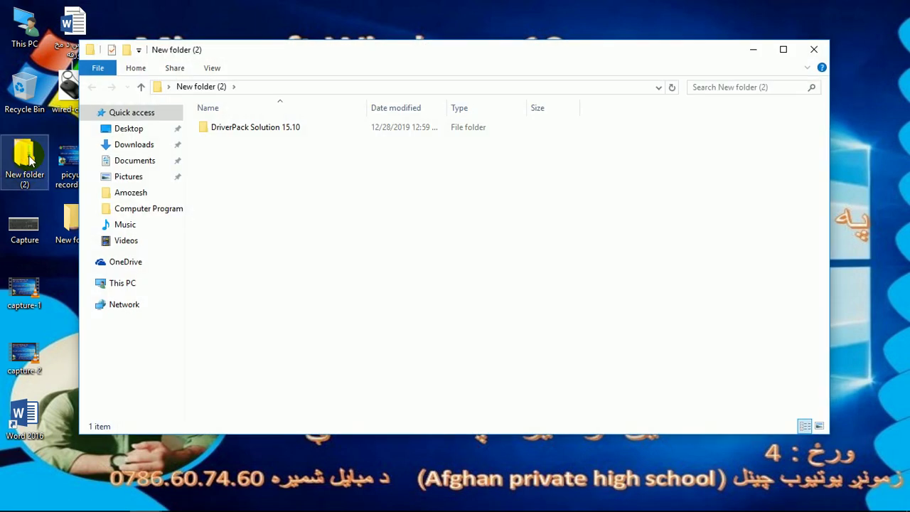
{"action": "left_click", "coordinate": [813, 49]}
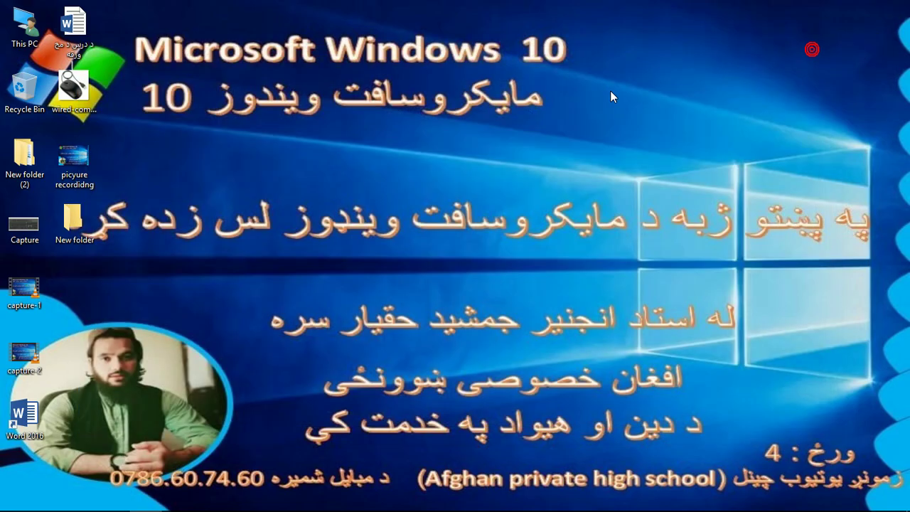
- Select and clear the desktop icons, then start deleting New folder but cancel
{"action": "left_click_drag", "start_coordinate": [202, 3], "coordinate": [2, 509]}
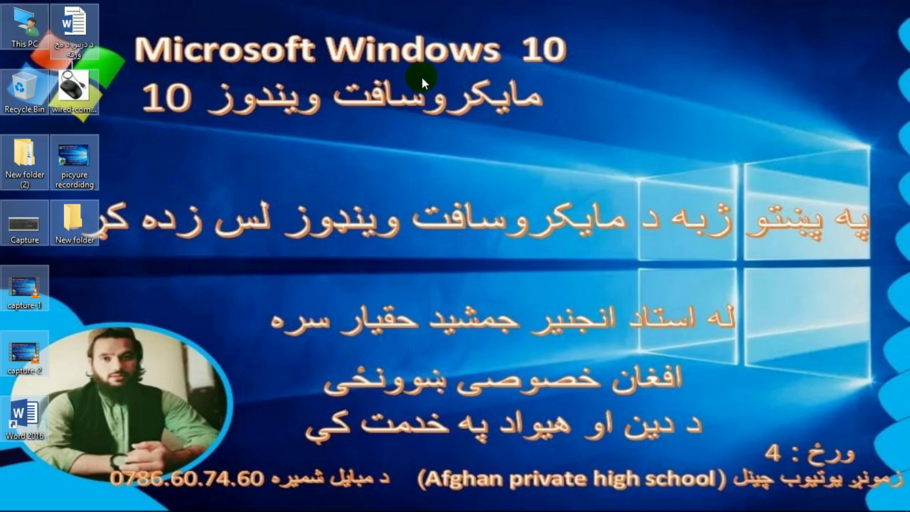
{"action": "left_click", "coordinate": [179, 79]}
{"action": "right_click", "coordinate": [180, 85]}
{"action": "left_click", "coordinate": [138, 91]}
{"action": "right_click", "coordinate": [69, 218]}
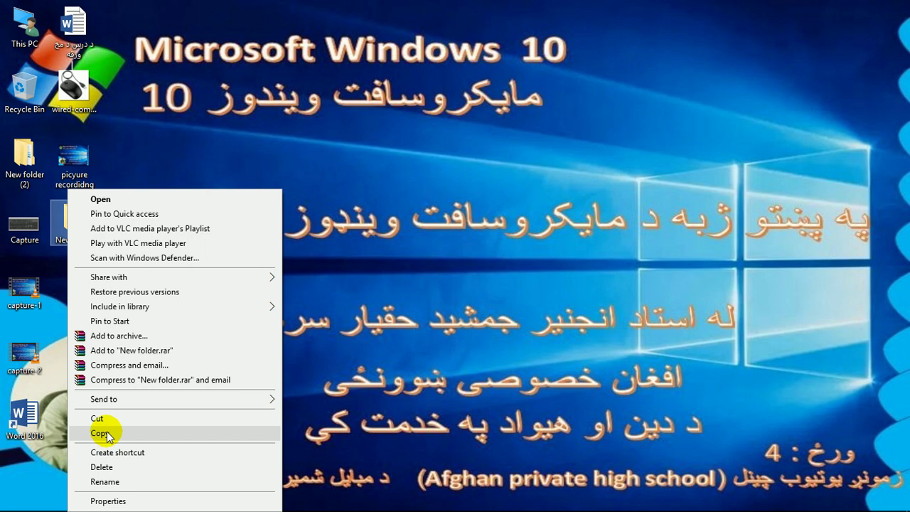
{"action": "left_click", "coordinate": [114, 468]}
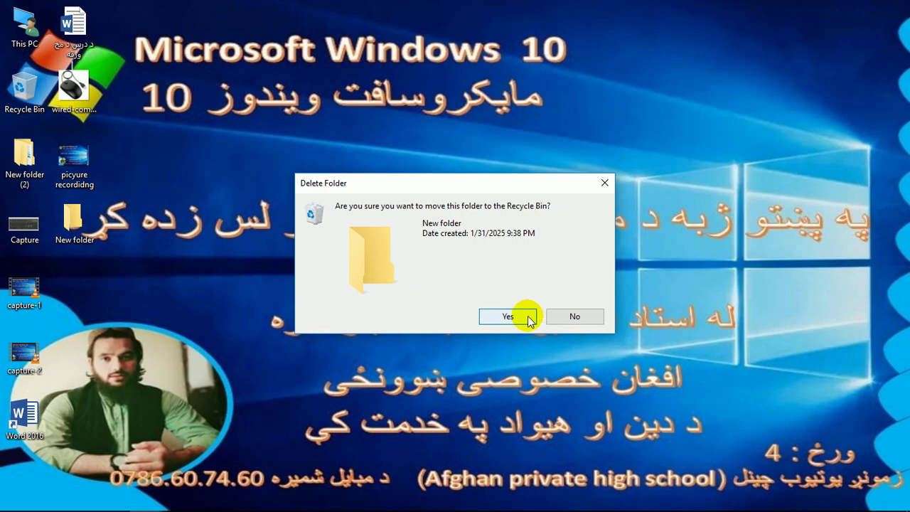
{"action": "left_click", "coordinate": [575, 316]}
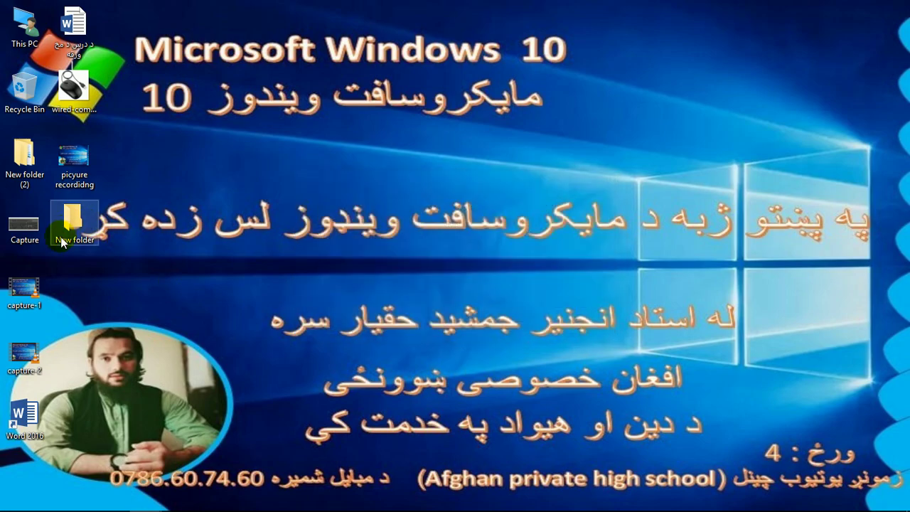
- Rename New folder to 'ali'
{"action": "right_click", "coordinate": [78, 224]}
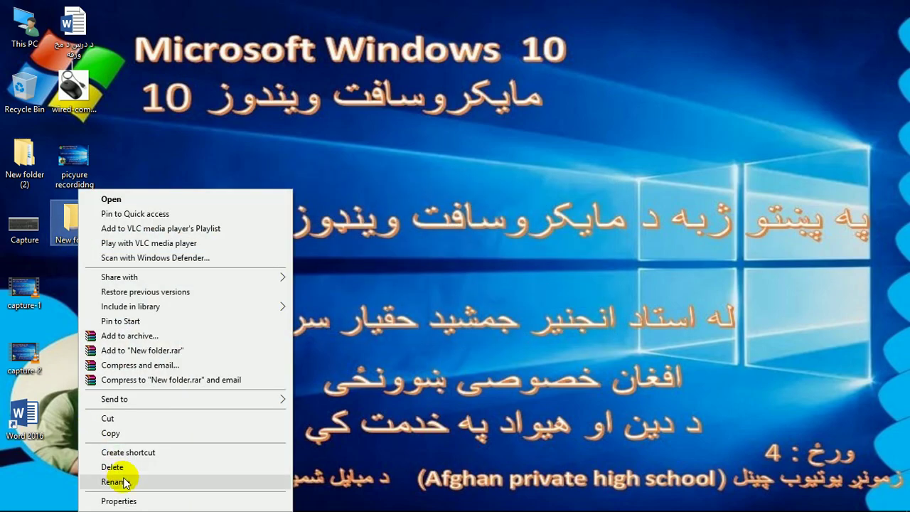
{"action": "left_click", "coordinate": [113, 482]}
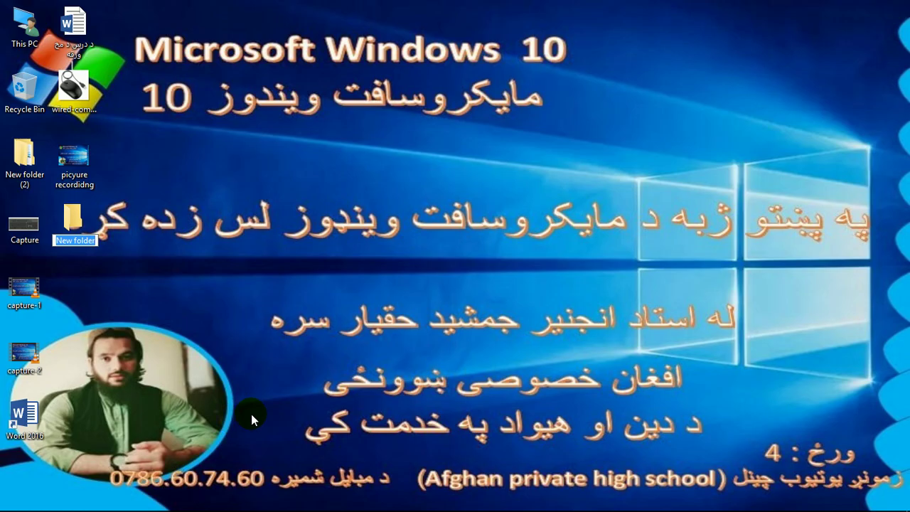
{"action": "type", "text": "a"}
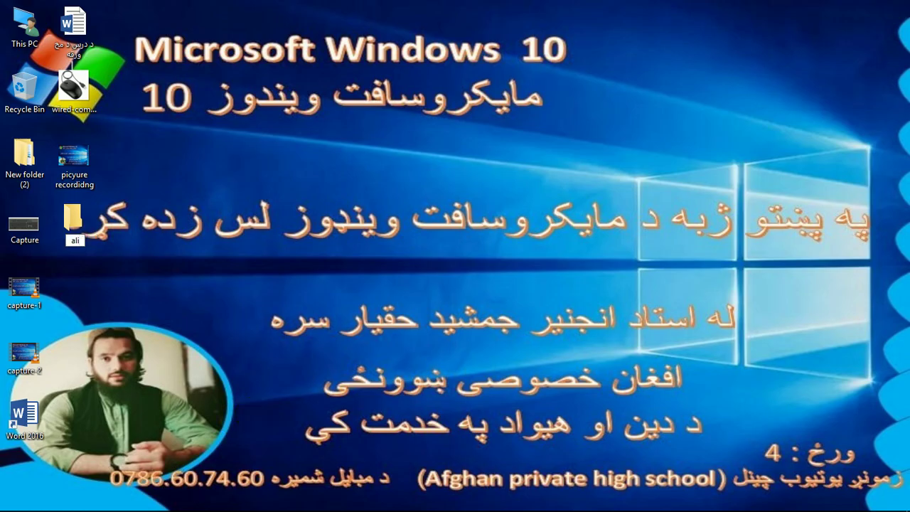
{"action": "type", "text": "li"}
{"action": "key", "text": "Return"}
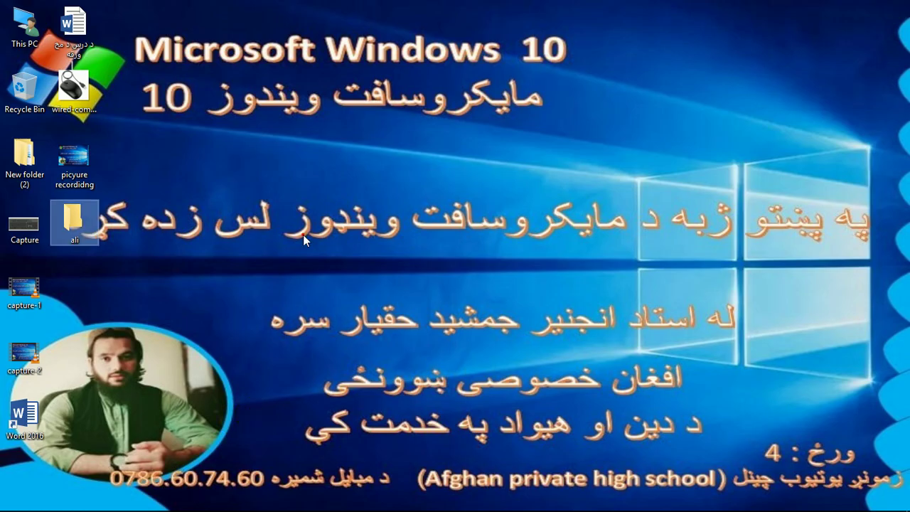
- Rename the ali folder to 'wali' with F2, then open the Capture picture
{"action": "right_click", "coordinate": [68, 217]}
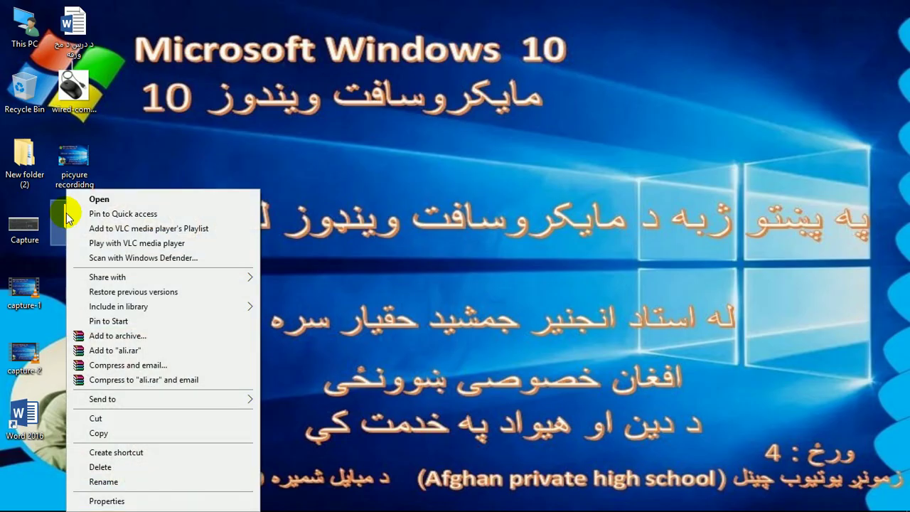
{"action": "key", "text": "Escape"}
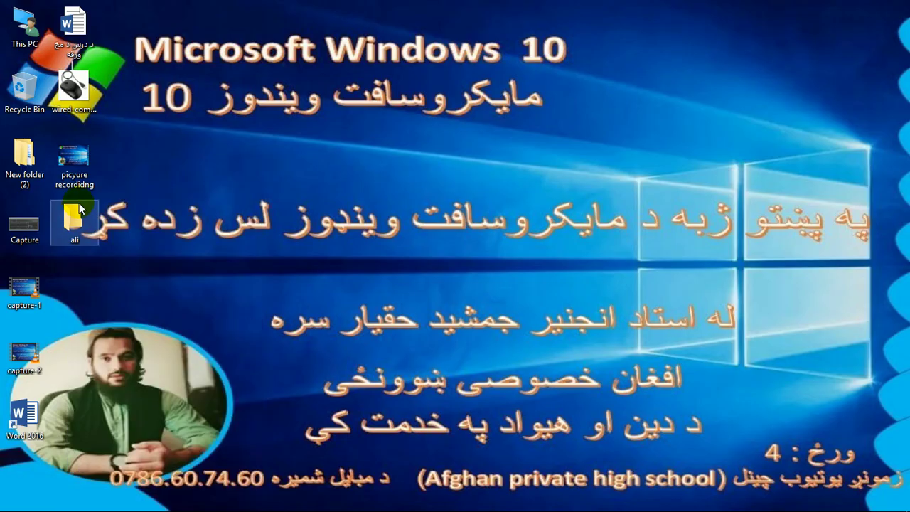
{"action": "key", "text": "F2"}
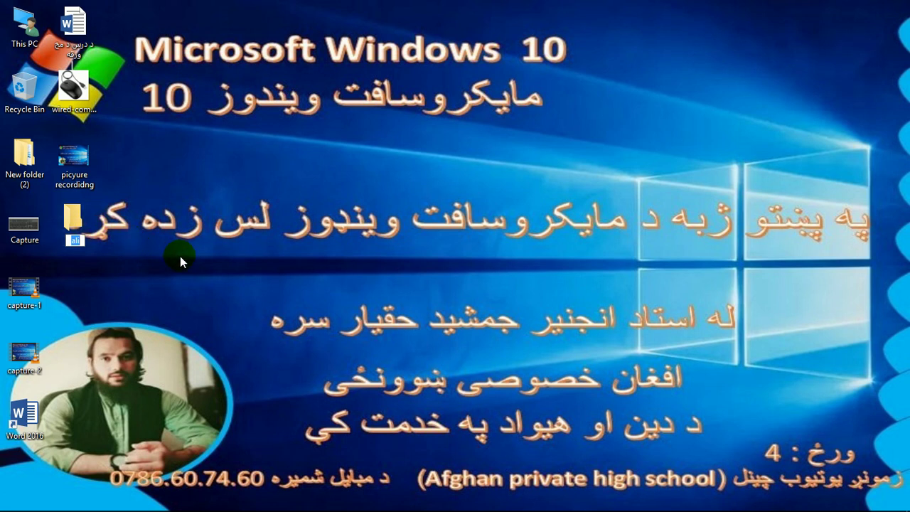
{"action": "type", "text": "w"}
{"action": "key", "text": "Return"}
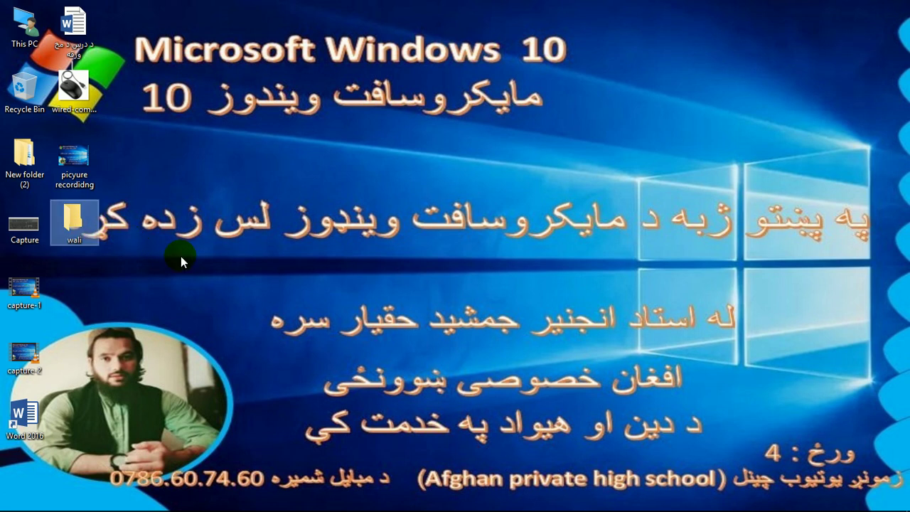
{"action": "double_click", "coordinate": [30, 234]}
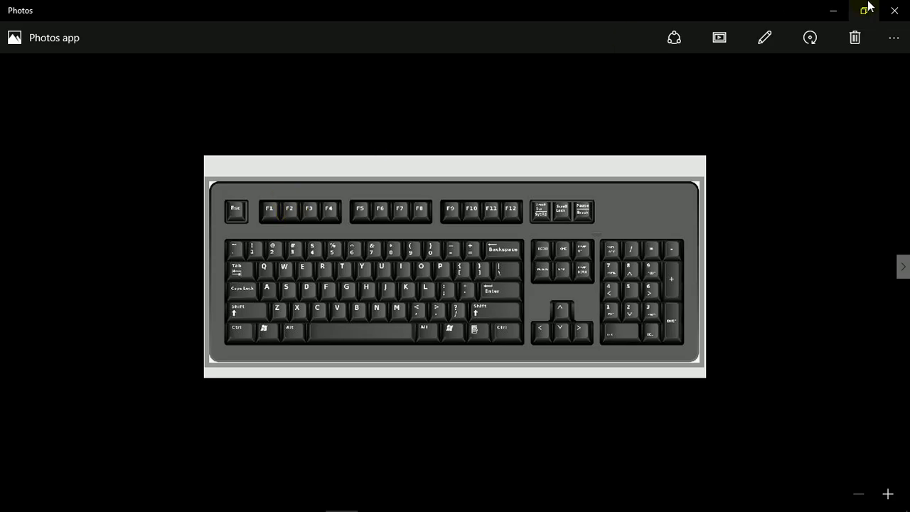
- Close the Photos window showing the keyboard picture
{"action": "left_click", "coordinate": [894, 10]}
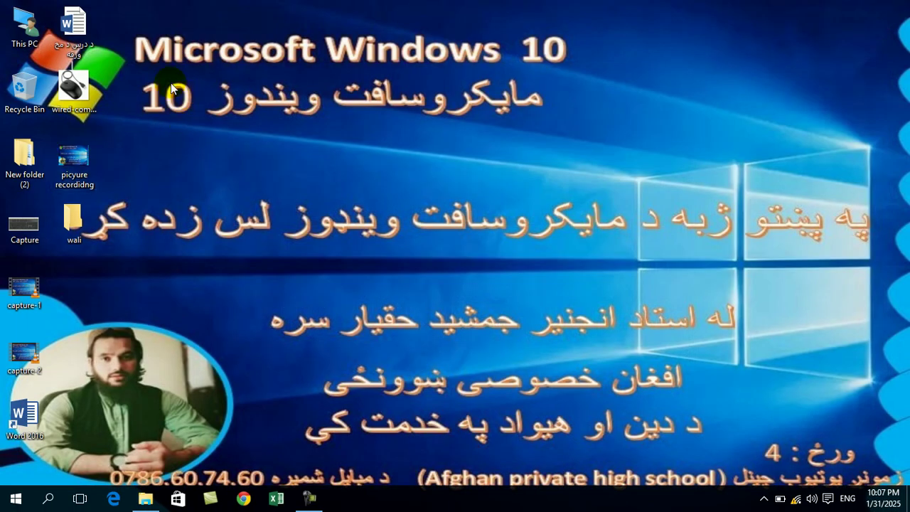
- Switch the desktop icons to Large icons from the desktop View menu
{"action": "left_click_drag", "start_coordinate": [164, 2], "coordinate": [3, 486]}
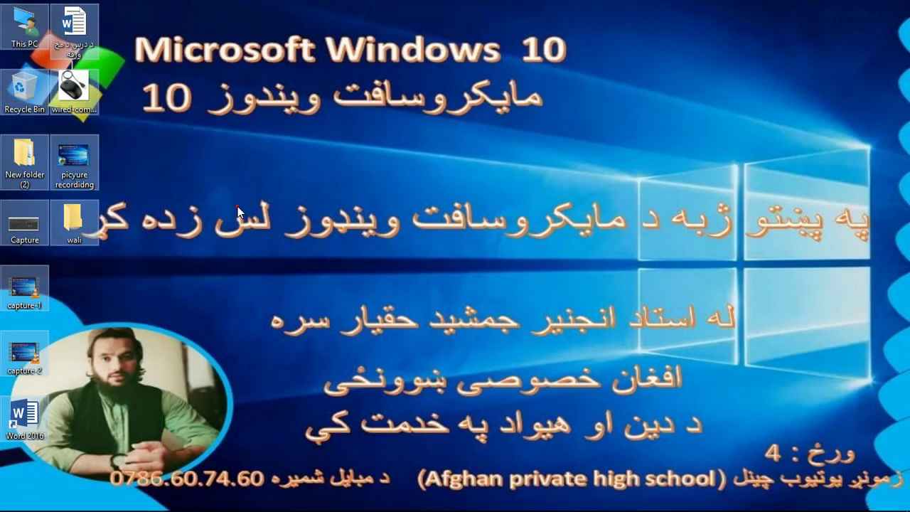
{"action": "left_click", "coordinate": [99, 48]}
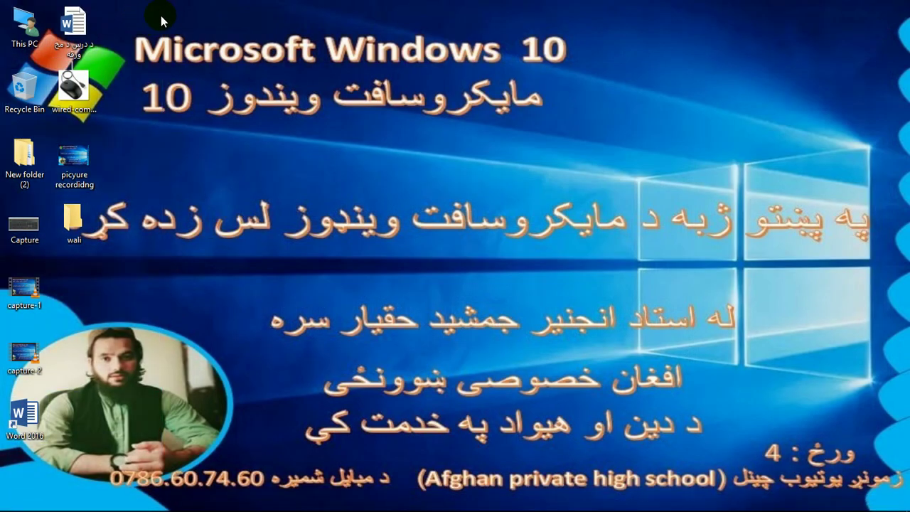
{"action": "right_click", "coordinate": [192, 46]}
{"action": "left_click", "coordinate": [153, 74]}
{"action": "right_click", "coordinate": [286, 102]}
{"action": "mouse_move", "coordinate": [294, 112]}
{"action": "left_click", "coordinate": [445, 112]}
{"action": "left_click", "coordinate": [277, 245]}
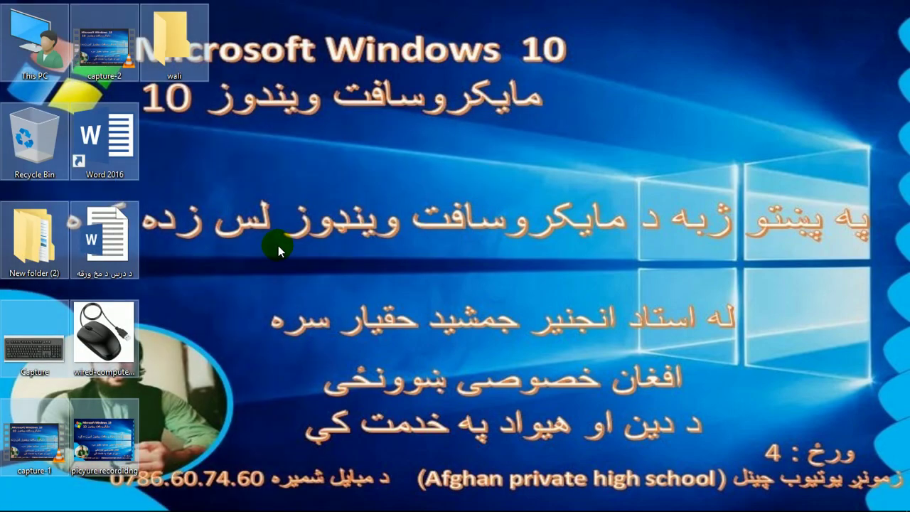
- Change the desktop icons to Medium icons, then to Small icons
{"action": "right_click", "coordinate": [278, 160]}
{"action": "mouse_move", "coordinate": [300, 169]}
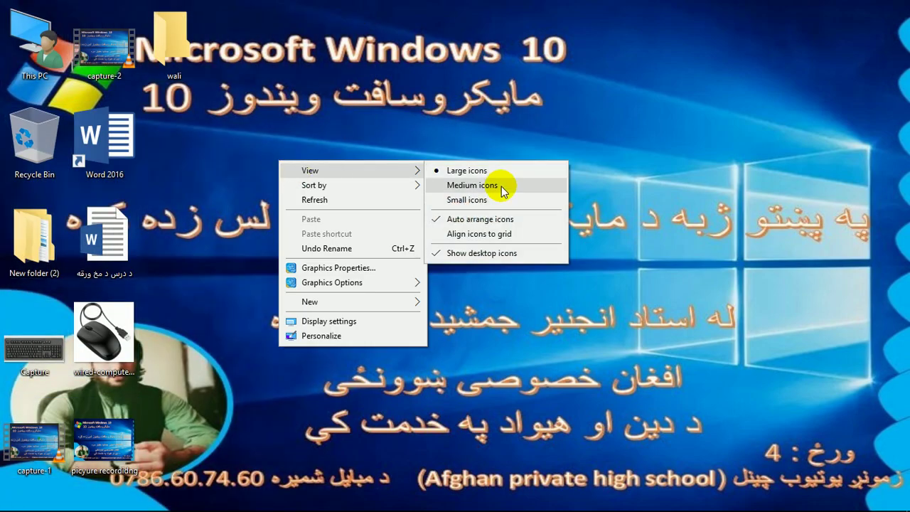
{"action": "left_click", "coordinate": [502, 185]}
{"action": "right_click", "coordinate": [270, 99]}
{"action": "mouse_move", "coordinate": [305, 107]}
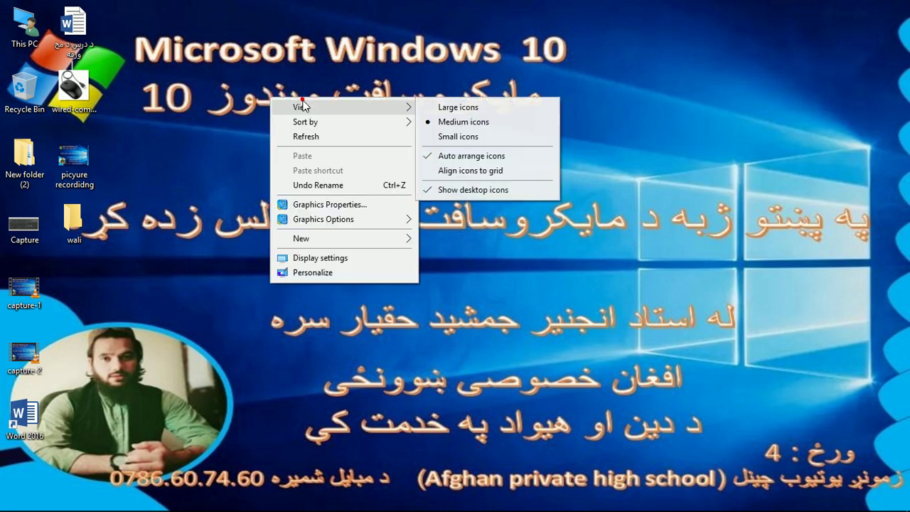
{"action": "left_click", "coordinate": [449, 138]}
- Turn off Auto arrange icons and drag wali, picyure recordidng, Recycle Bin, New folder (2) and This PC elsewhere
{"action": "right_click", "coordinate": [326, 102]}
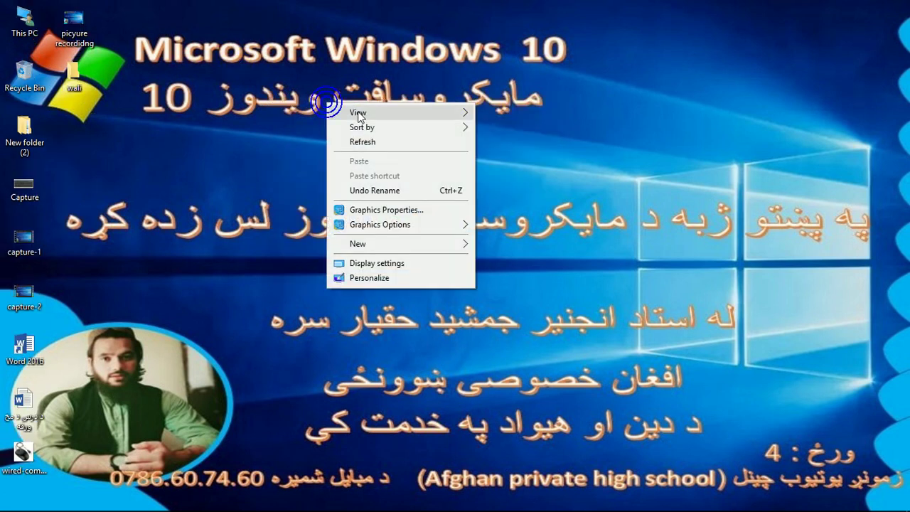
{"action": "mouse_move", "coordinate": [467, 117]}
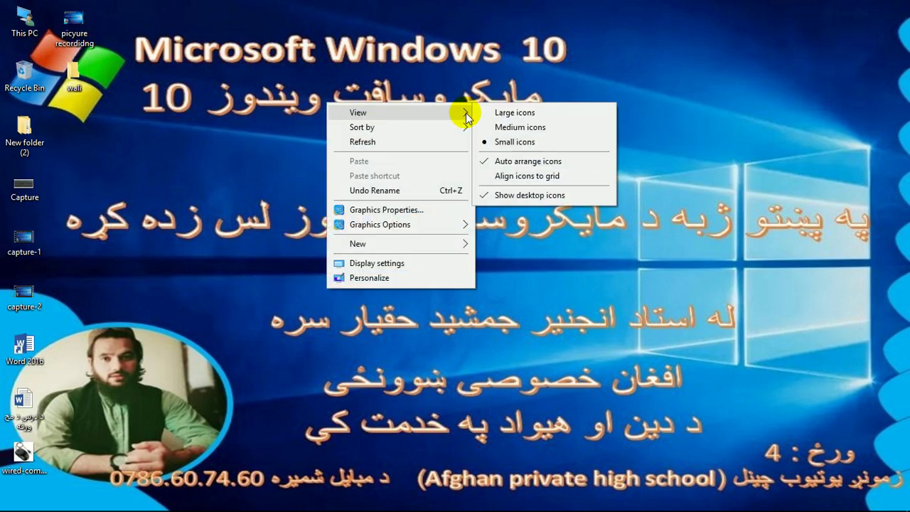
{"action": "left_click", "coordinate": [502, 163]}
{"action": "left_click_drag", "start_coordinate": [94, 79], "coordinate": [391, 118]}
{"action": "left_click_drag", "start_coordinate": [74, 24], "coordinate": [187, 60]}
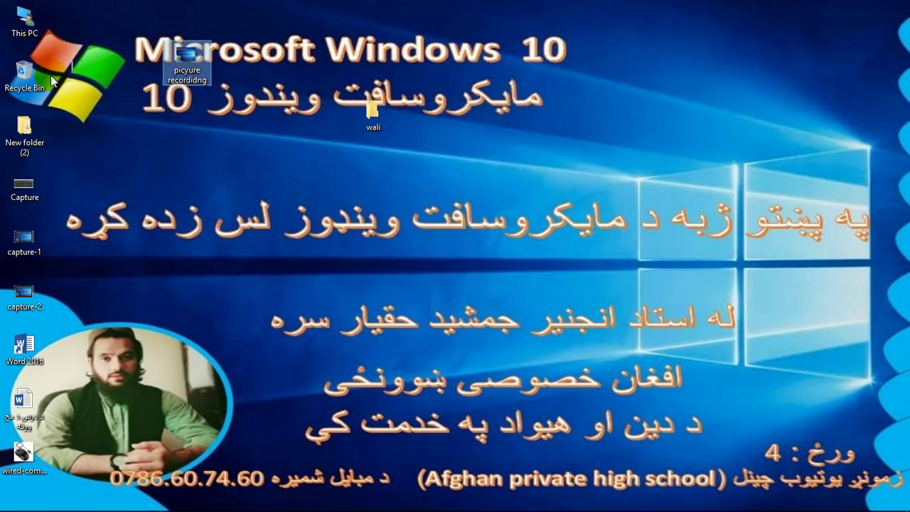
{"action": "left_click_drag", "start_coordinate": [46, 76], "coordinate": [135, 122]}
{"action": "left_click_drag", "start_coordinate": [24, 132], "coordinate": [114, 208]}
{"action": "left_click_drag", "start_coordinate": [27, 26], "coordinate": [118, 65]}
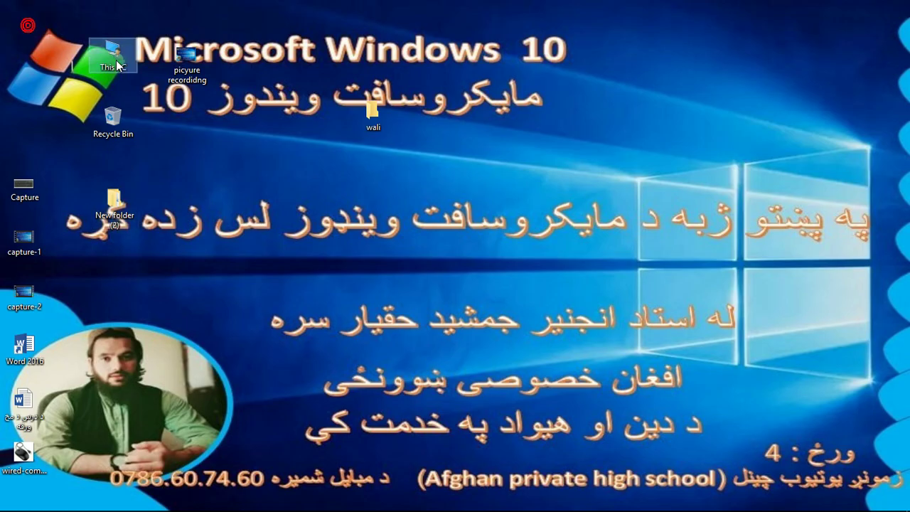
- Turn Auto arrange icons back on and drag This PC further down the order
{"action": "right_click", "coordinate": [366, 178]}
{"action": "mouse_move", "coordinate": [384, 189]}
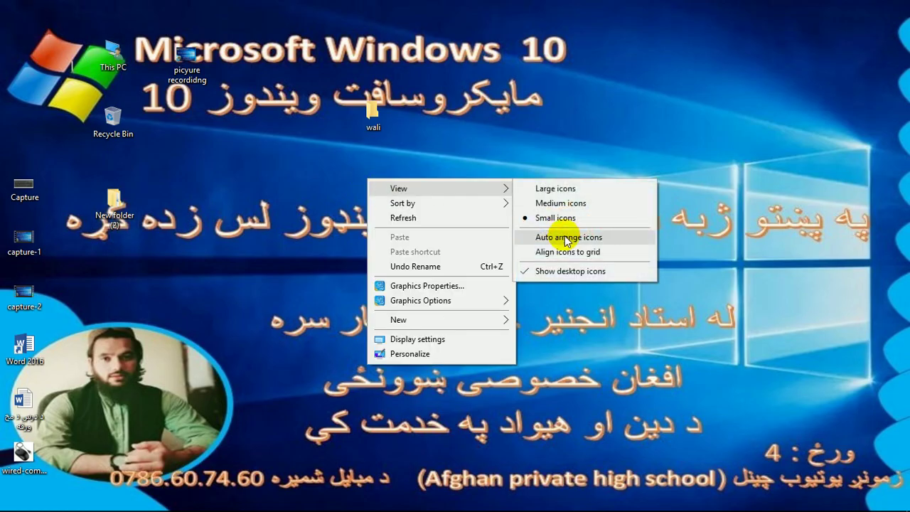
{"action": "left_click", "coordinate": [566, 237]}
{"action": "left_click", "coordinate": [71, 74]}
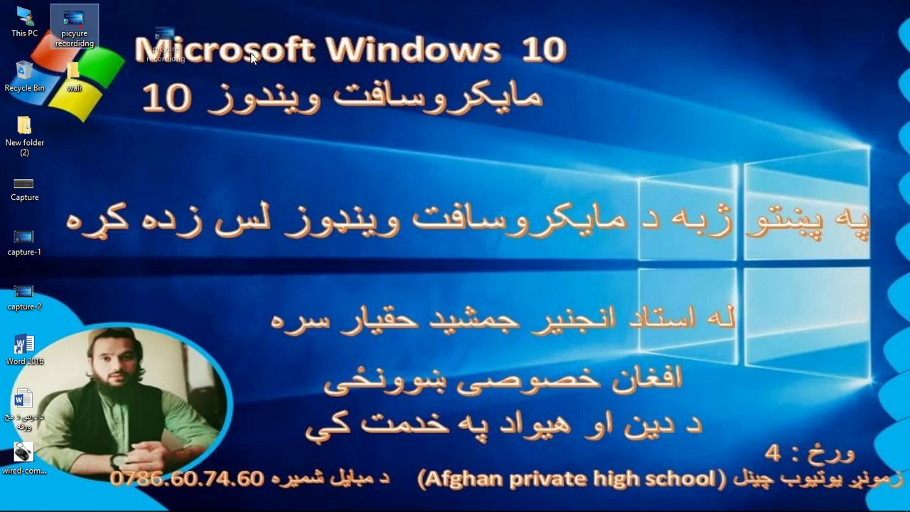
{"action": "left_click_drag", "start_coordinate": [24, 20], "coordinate": [204, 71]}
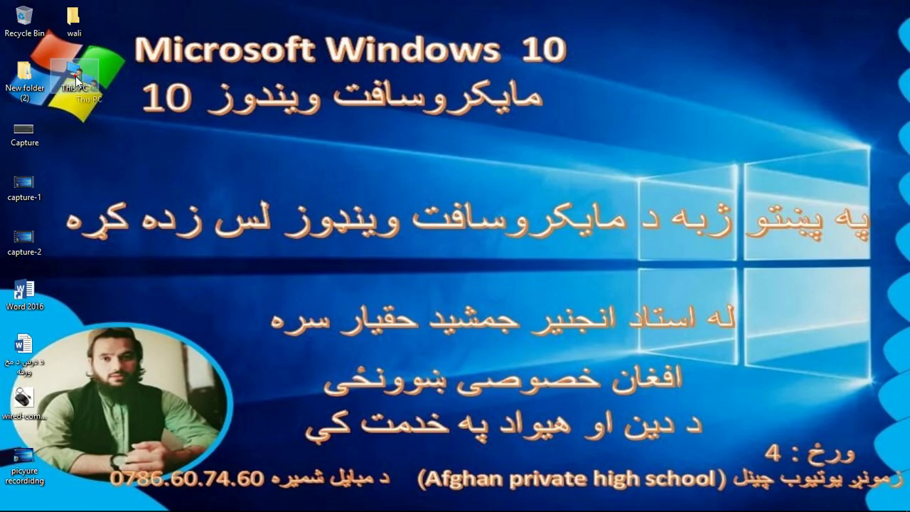
- Turn off Auto arrange icons and refresh the desktop
{"action": "right_click", "coordinate": [181, 62]}
{"action": "left_click", "coordinate": [198, 70]}
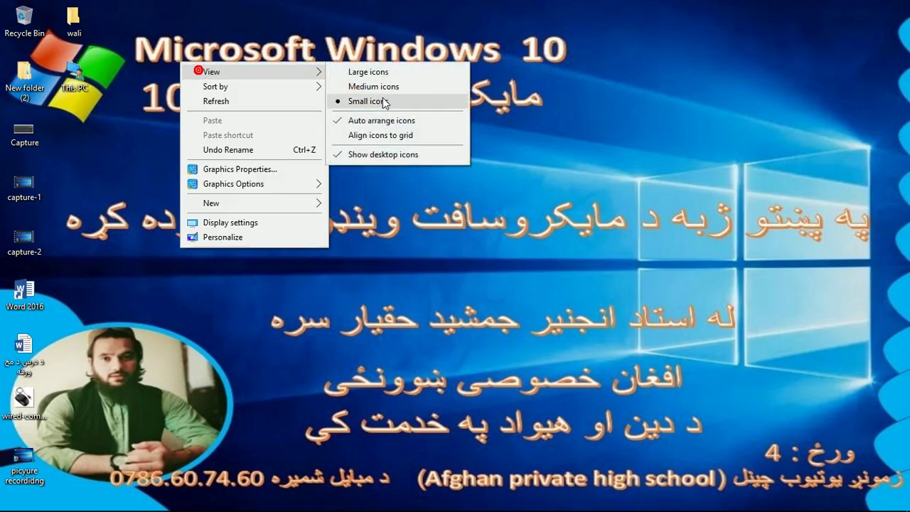
{"action": "left_click", "coordinate": [411, 122]}
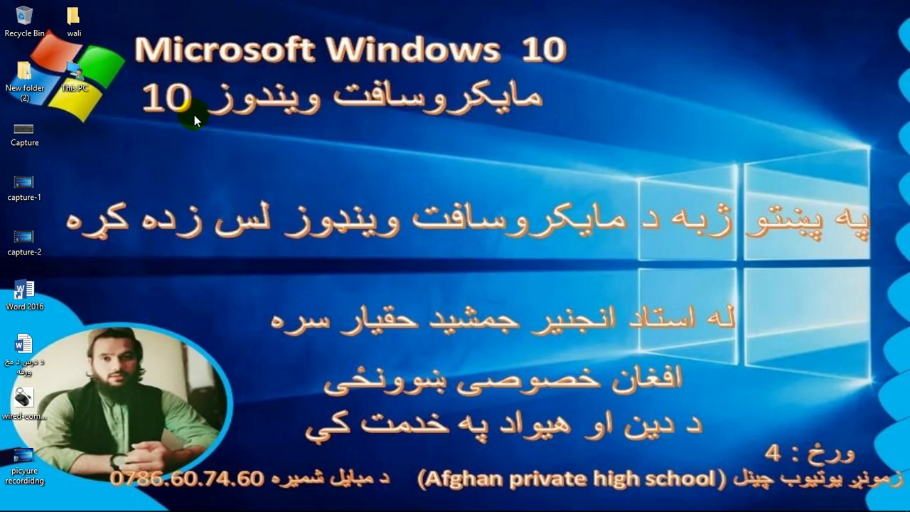
{"action": "right_click", "coordinate": [163, 83]}
{"action": "left_click", "coordinate": [189, 122]}
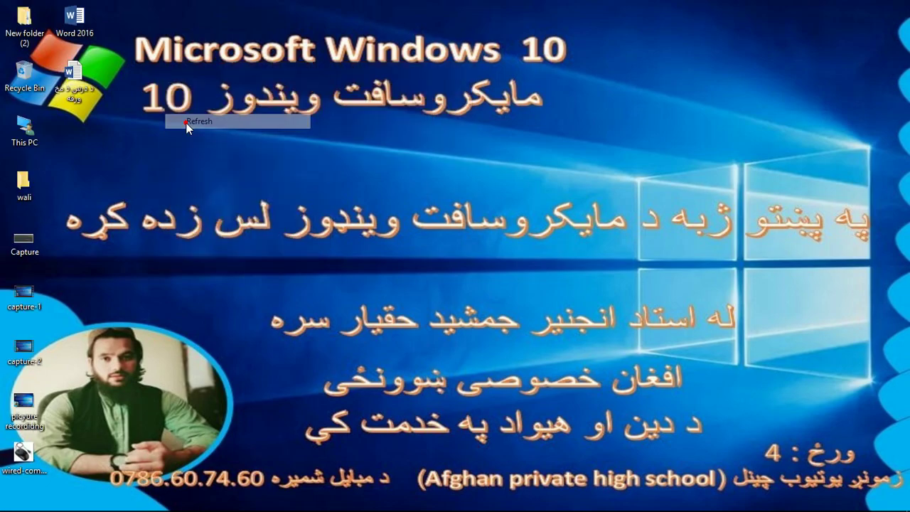
{"action": "right_click", "coordinate": [197, 94]}
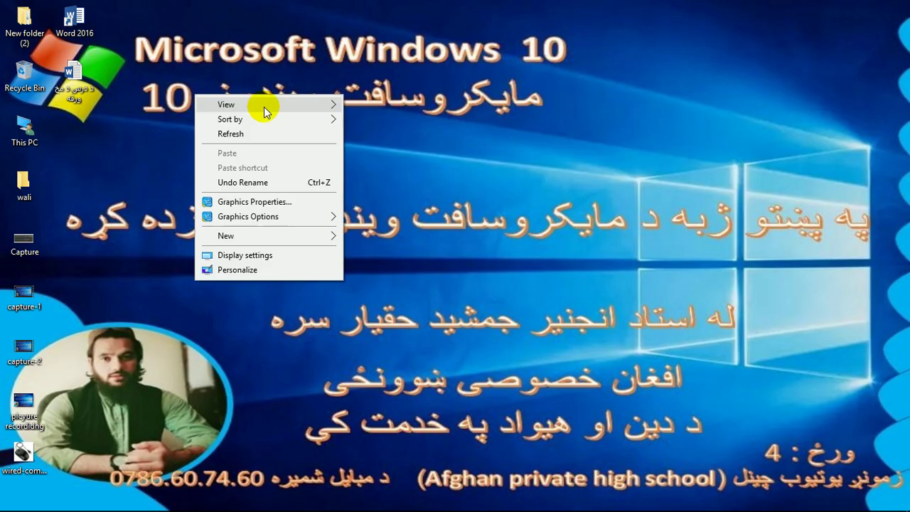
{"action": "mouse_move", "coordinate": [321, 105]}
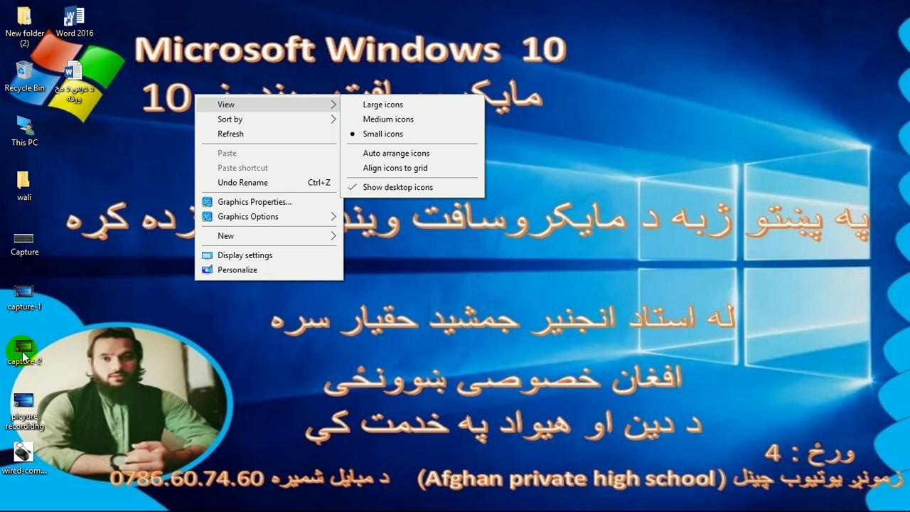
{"action": "left_click", "coordinate": [108, 73]}
- Turn on Align icons to grid and move the Word document beside Recycle Bin and back
{"action": "left_click_drag", "start_coordinate": [30, 5], "coordinate": [14, 491]}
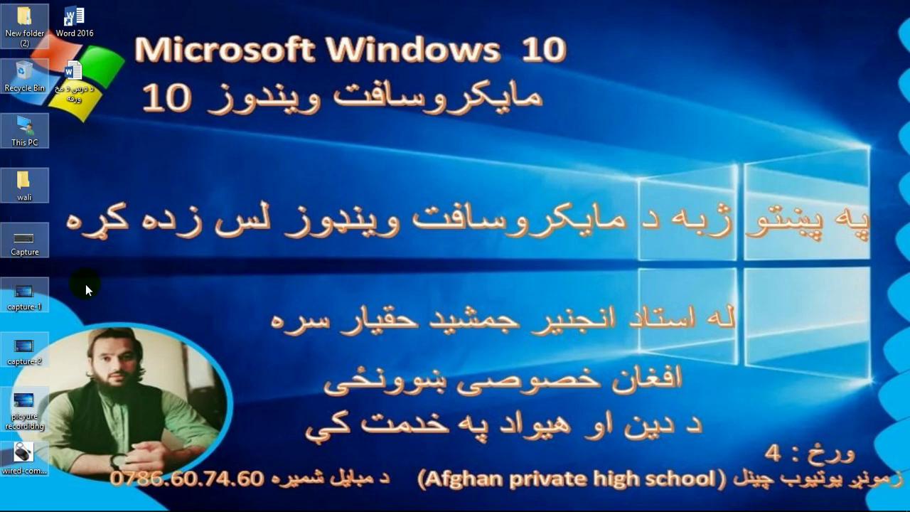
{"action": "left_click", "coordinate": [69, 5]}
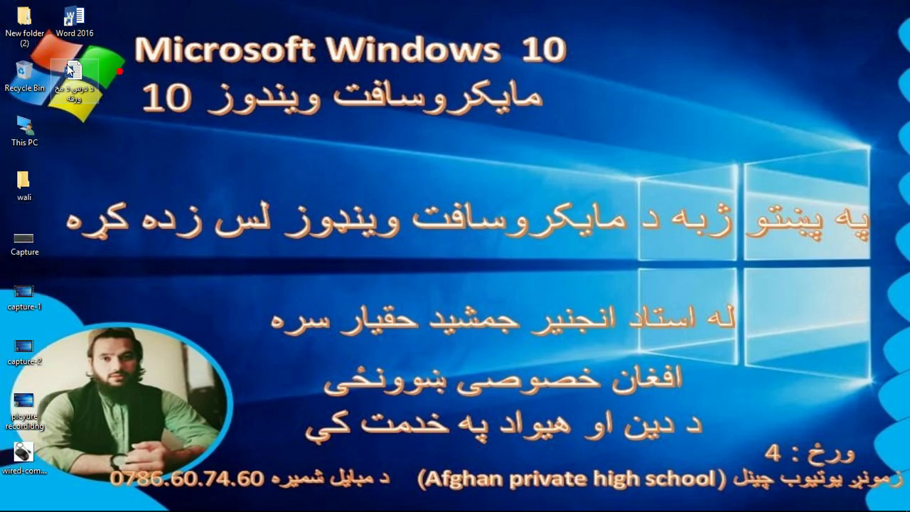
{"action": "left_click_drag", "start_coordinate": [77, 69], "coordinate": [82, 84]}
{"action": "right_click", "coordinate": [211, 121]}
{"action": "mouse_move", "coordinate": [211, 122]}
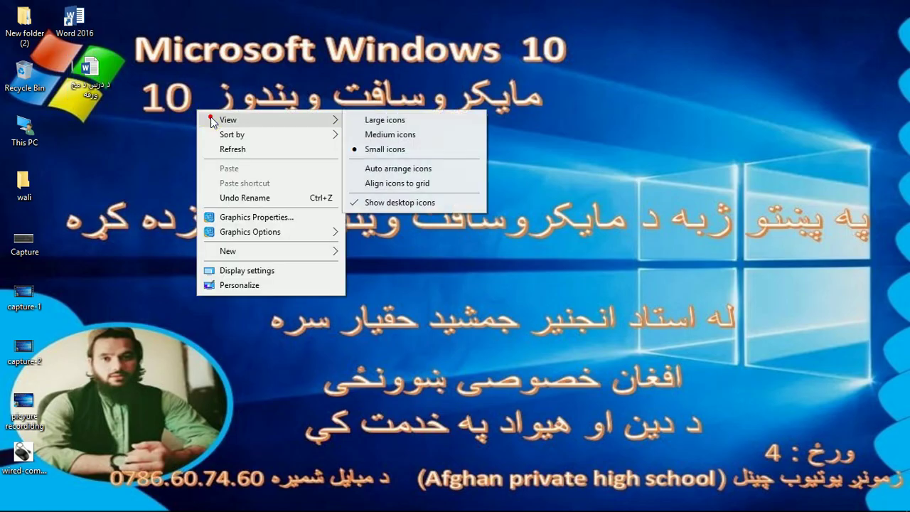
{"action": "left_click", "coordinate": [384, 183]}
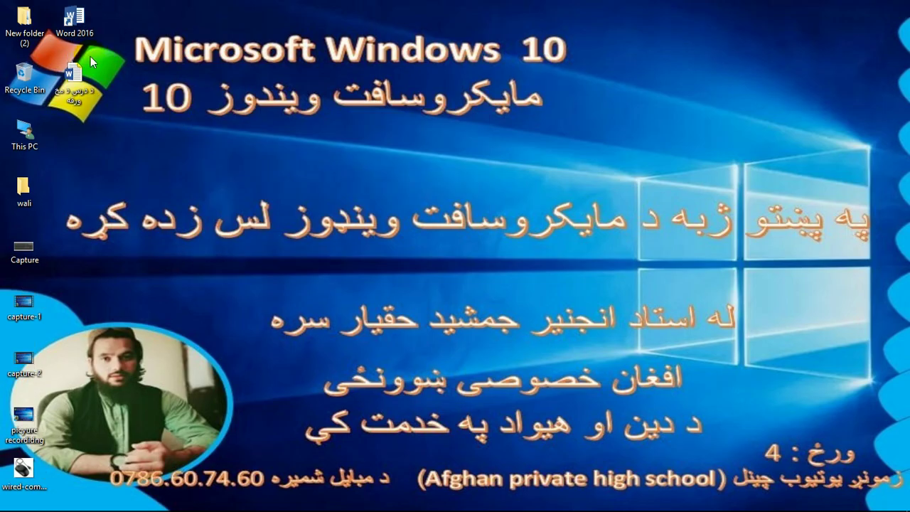
{"action": "left_click_drag", "start_coordinate": [73, 80], "coordinate": [107, 71]}
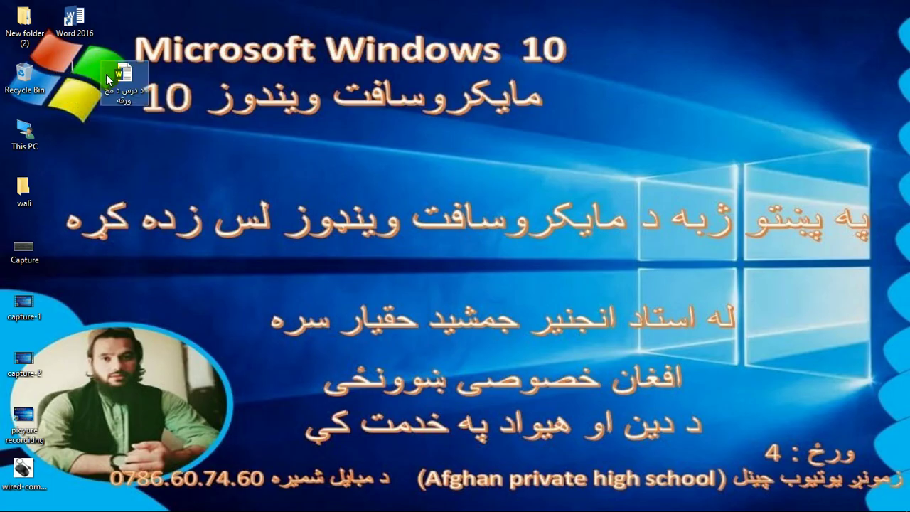
{"action": "left_click_drag", "start_coordinate": [130, 9], "coordinate": [123, 334]}
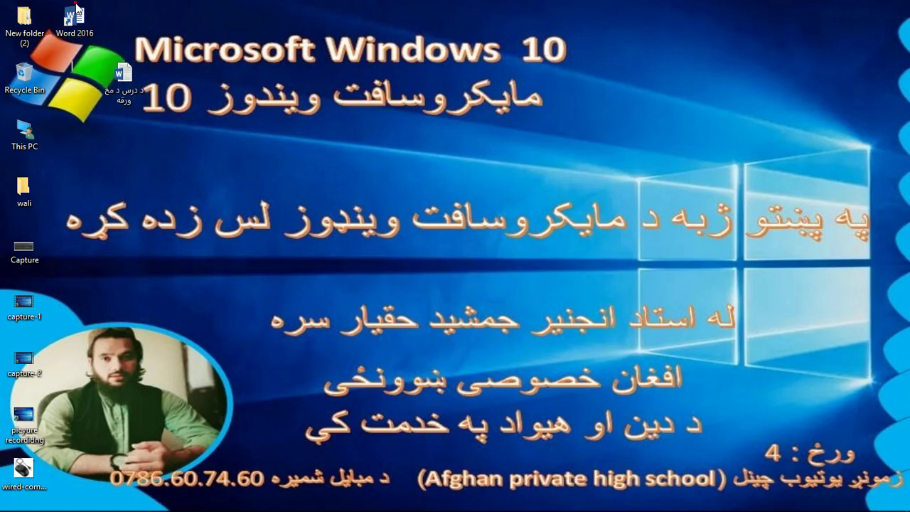
{"action": "left_click_drag", "start_coordinate": [126, 81], "coordinate": [77, 82]}
- Turn off Align icons to grid and nudge the Word document icon off the grid
{"action": "right_click", "coordinate": [142, 67]}
{"action": "mouse_move", "coordinate": [234, 80]}
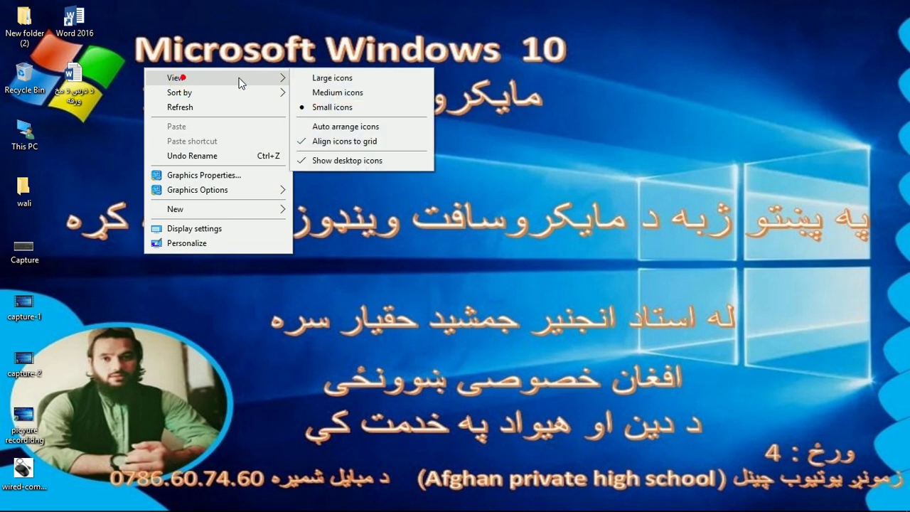
{"action": "left_click", "coordinate": [349, 146]}
{"action": "right_click", "coordinate": [151, 73]}
{"action": "left_click", "coordinate": [85, 82]}
{"action": "mouse_move", "coordinate": [84, 82]}
{"action": "left_mouse_down"}
{"action": "mouse_move", "coordinate": [107, 79]}
{"action": "mouse_move", "coordinate": [97, 81]}
{"action": "left_mouse_up"}
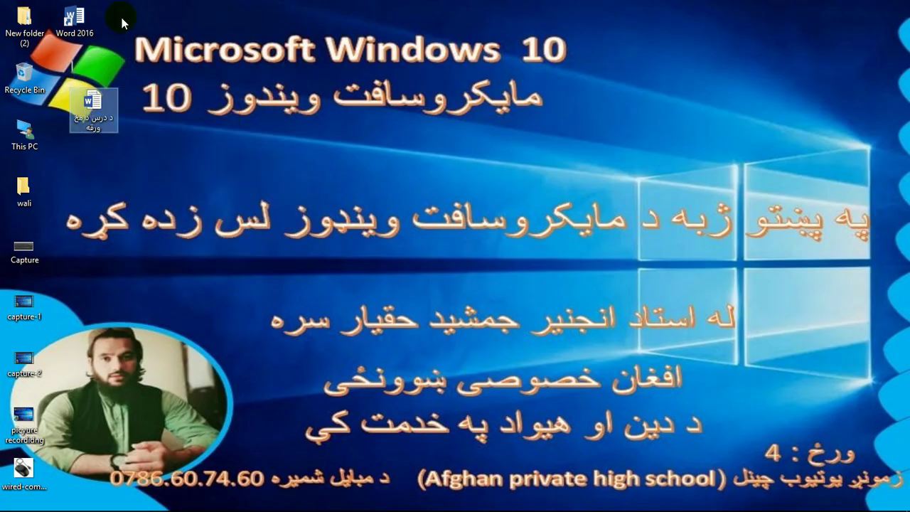
- Select both Word icons, hide the desktop icons, then show them again
{"action": "left_click_drag", "start_coordinate": [89, 1], "coordinate": [61, 268]}
{"action": "right_click", "coordinate": [217, 109]}
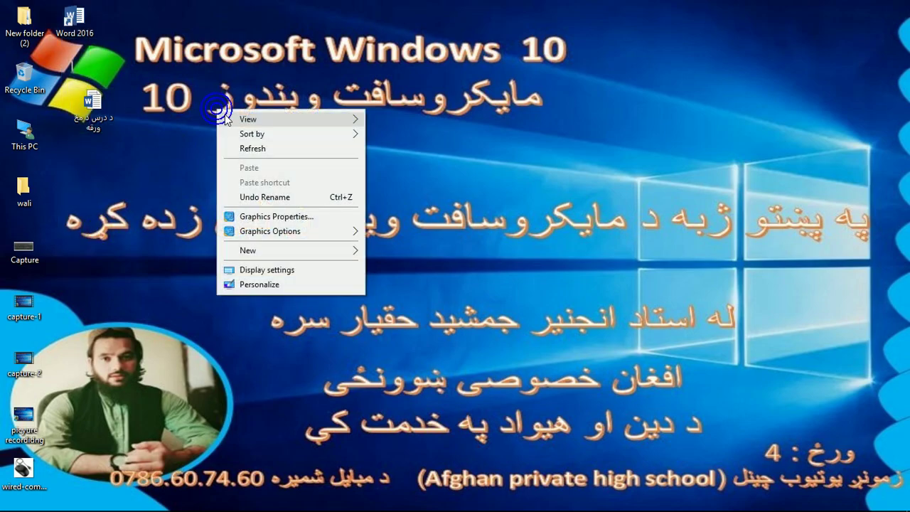
{"action": "mouse_move", "coordinate": [263, 120]}
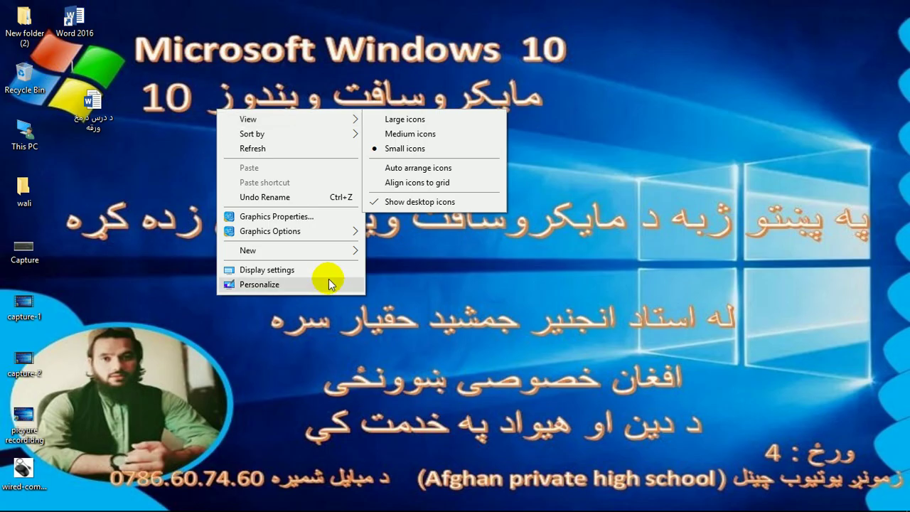
{"action": "left_click", "coordinate": [404, 200]}
{"action": "right_click", "coordinate": [207, 125]}
{"action": "mouse_move", "coordinate": [238, 135]}
{"action": "left_click", "coordinate": [390, 215]}
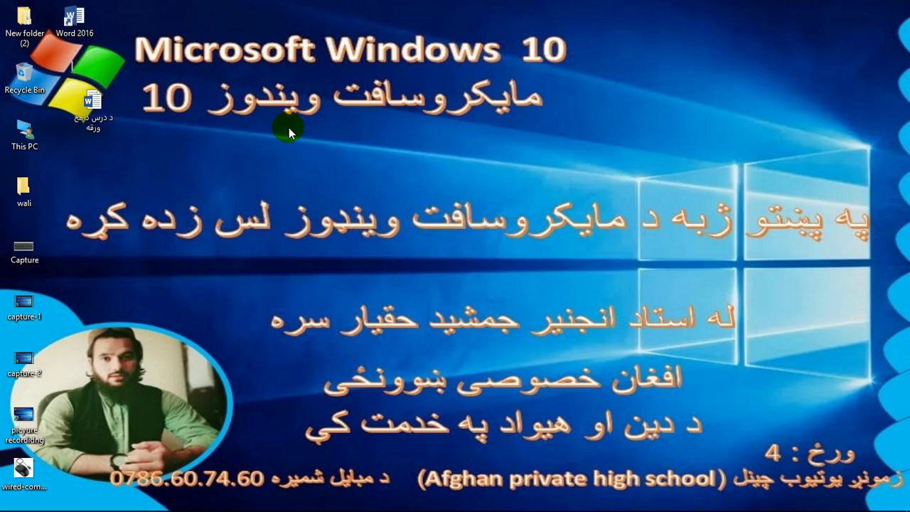
- Toggle Show desktop icons off and back on, then bring up the desktop menu again
{"action": "right_click", "coordinate": [222, 52]}
{"action": "mouse_move", "coordinate": [315, 67]}
{"action": "left_click", "coordinate": [430, 144]}
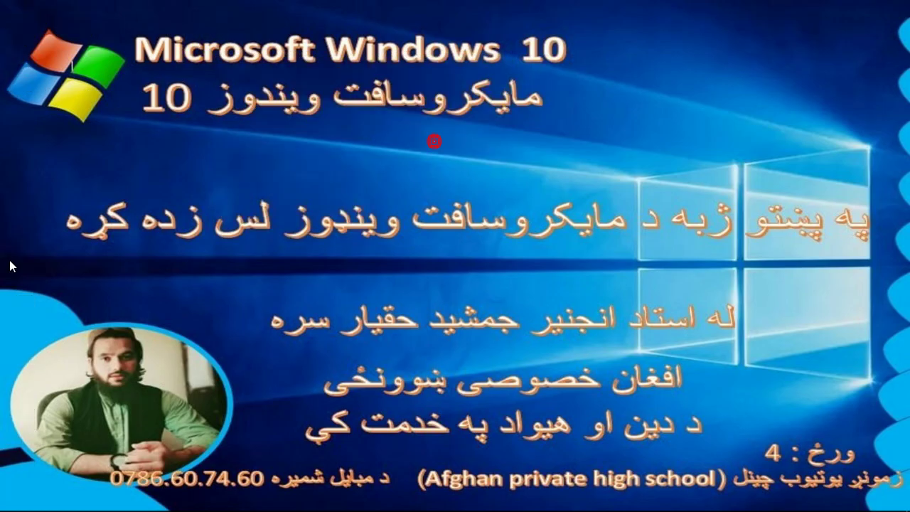
{"action": "right_click", "coordinate": [252, 108]}
{"action": "left_click", "coordinate": [357, 118]}
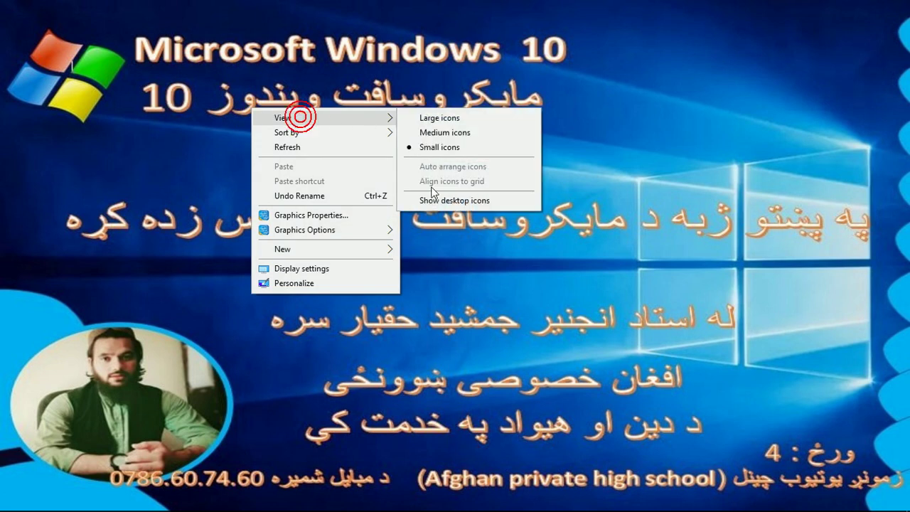
{"action": "left_click", "coordinate": [448, 202]}
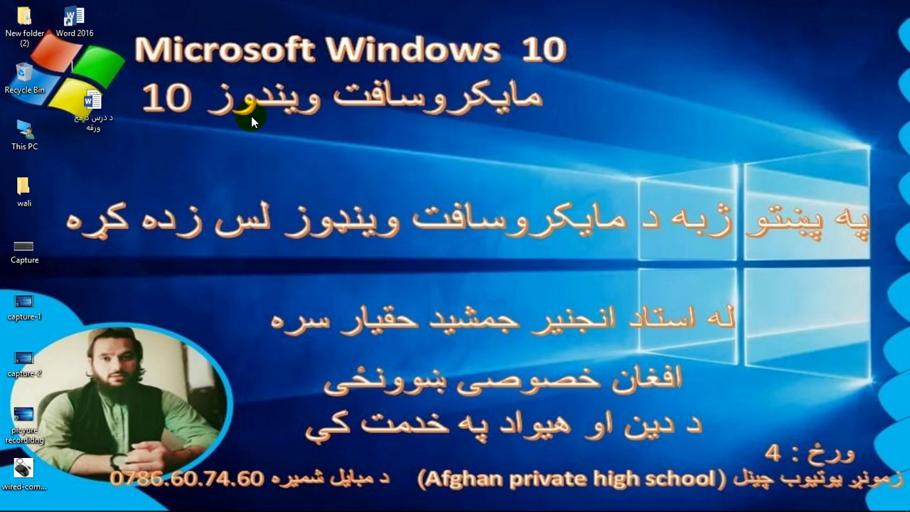
{"action": "right_click", "coordinate": [324, 85]}
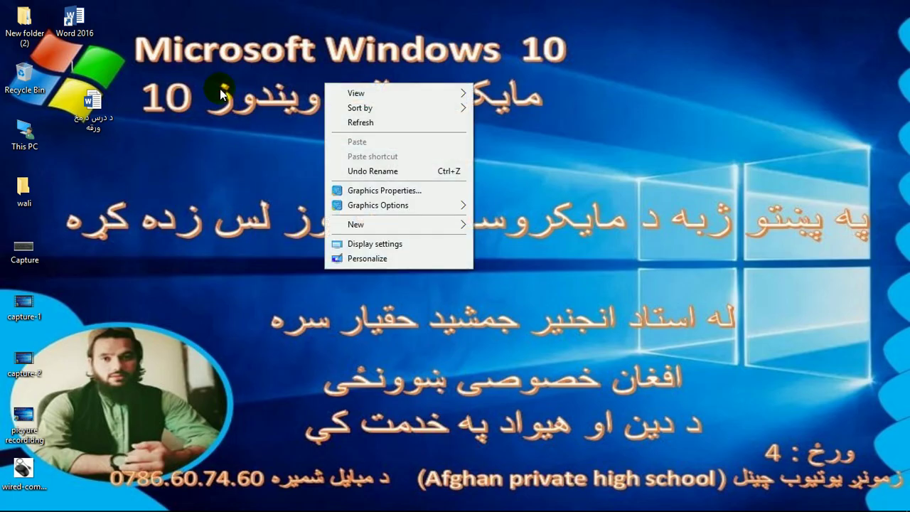
- View the Personalization Background settings page, scrolling down, then close Settings
{"action": "left_click", "coordinate": [368, 258]}
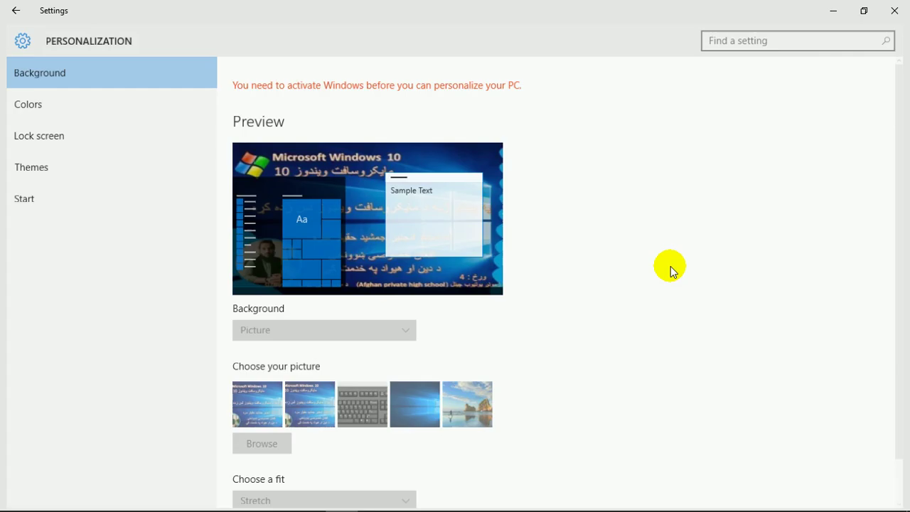
{"action": "scroll", "coordinate": [900, 178], "scroll_direction": "down", "scroll_amount": 1}
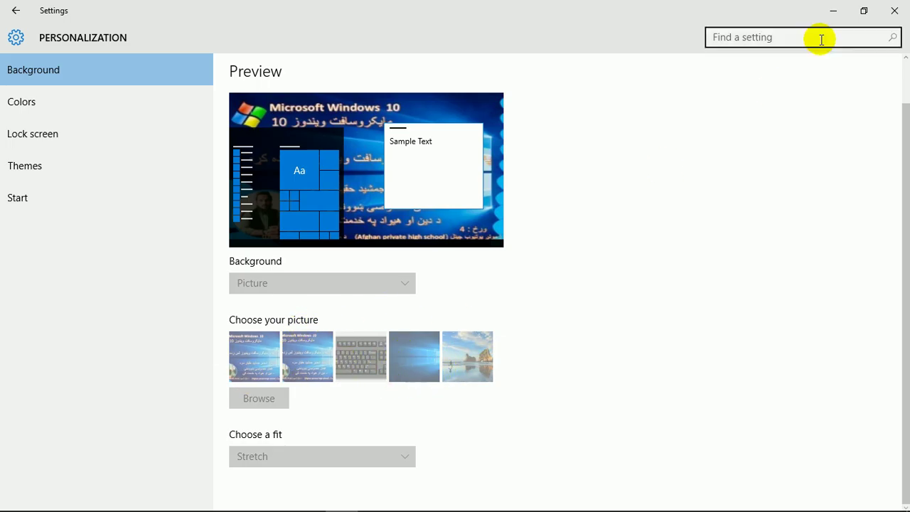
{"action": "left_click", "coordinate": [895, 10]}
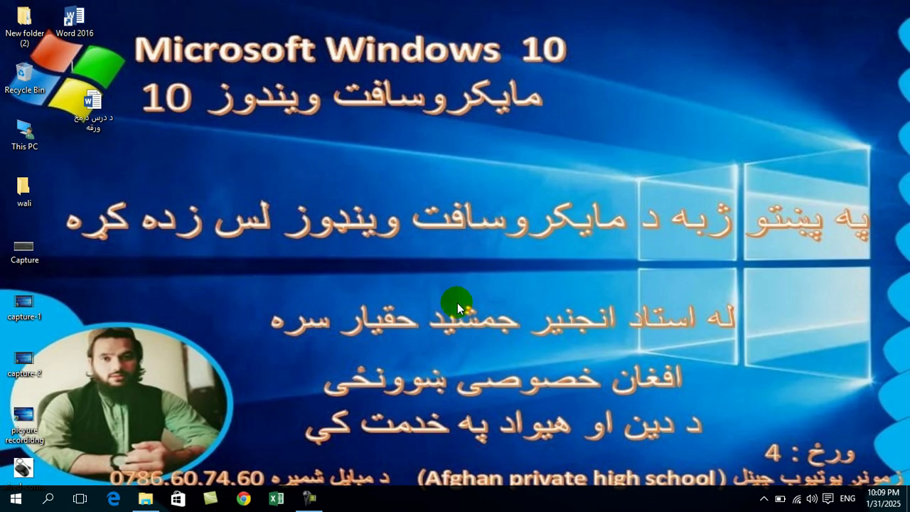
- Select and deselect the desktop icons, then enlarge them slightly with Ctrl + mouse wheel
{"action": "left_click", "coordinate": [764, 498]}
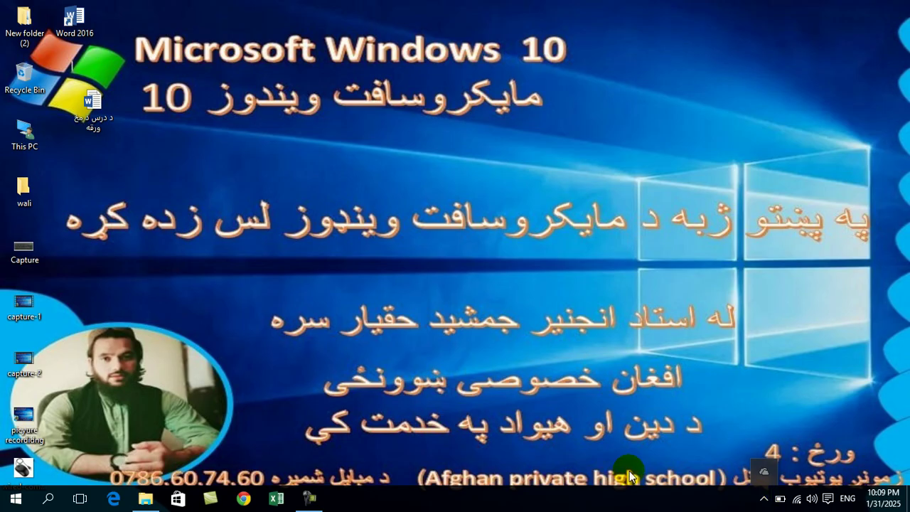
{"action": "left_click", "coordinate": [309, 498]}
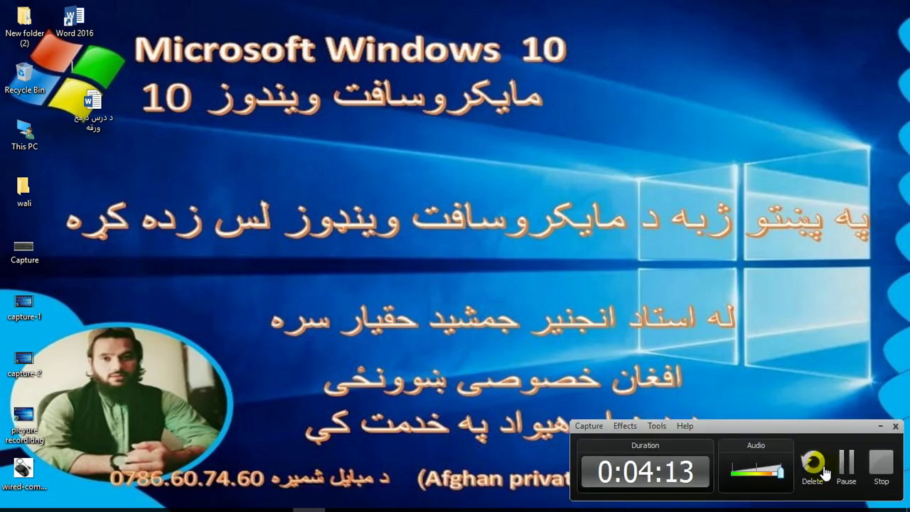
{"action": "left_click", "coordinate": [846, 462]}
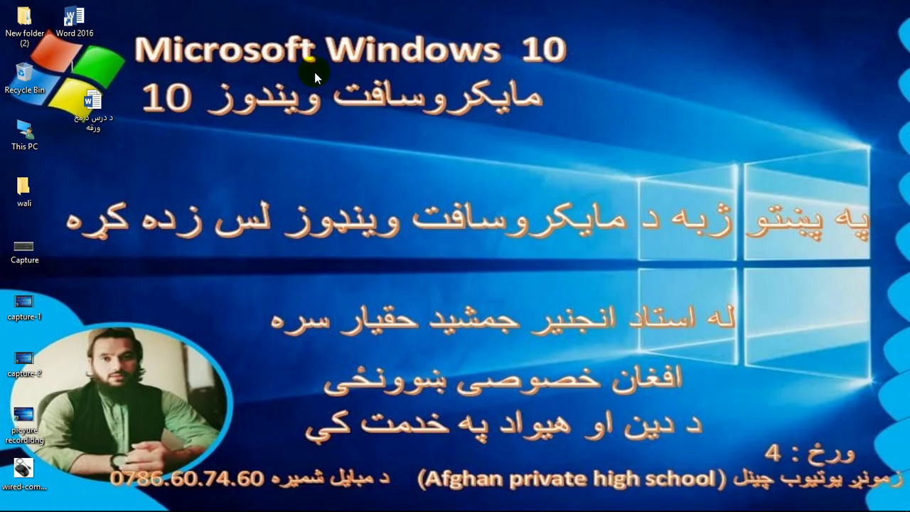
{"action": "left_click_drag", "start_coordinate": [186, 0], "coordinate": [5, 500]}
{"action": "left_click", "coordinate": [231, 89]}
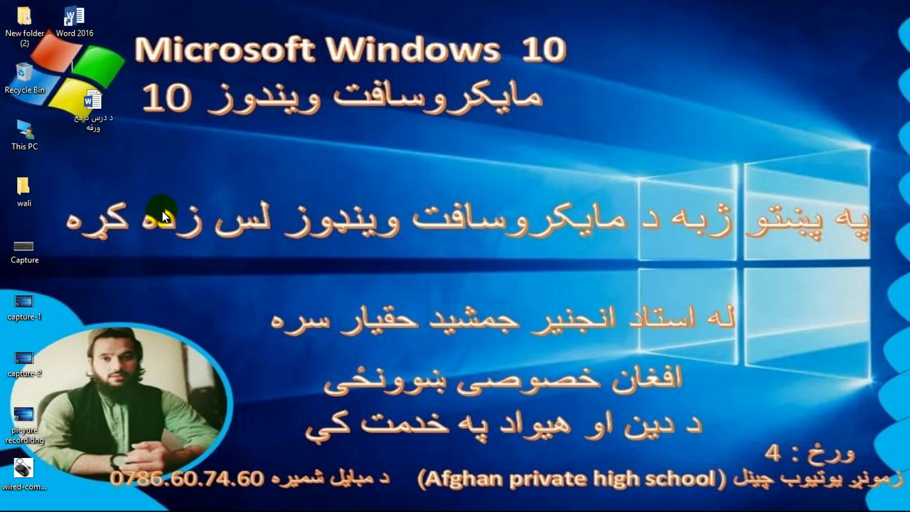
{"action": "scroll", "coordinate": [162, 215], "scroll_direction": "up", "scroll_amount": 3, "text": "ctrl"}
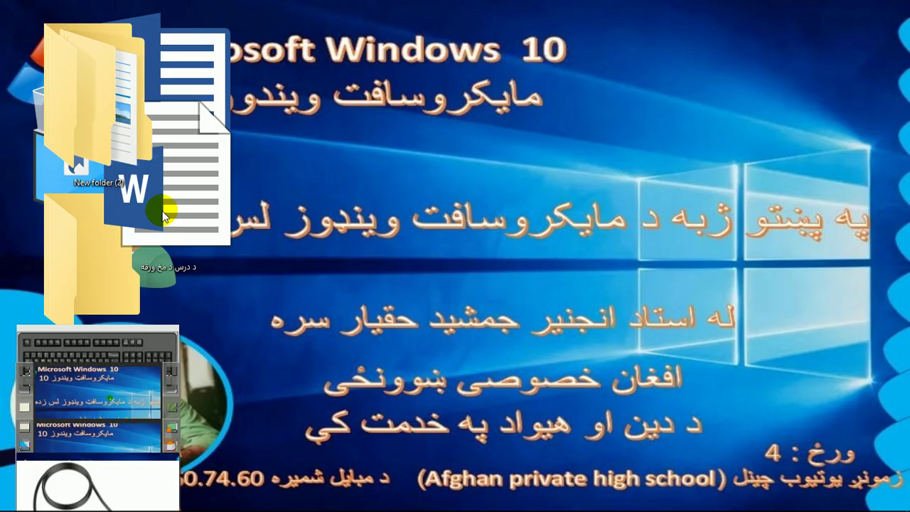
{"action": "scroll", "coordinate": [163, 216], "scroll_direction": "down", "scroll_amount": 3, "text": "ctrl"}
{"action": "scroll", "coordinate": [163, 216], "scroll_direction": "down", "scroll_amount": 1, "text": "ctrl"}
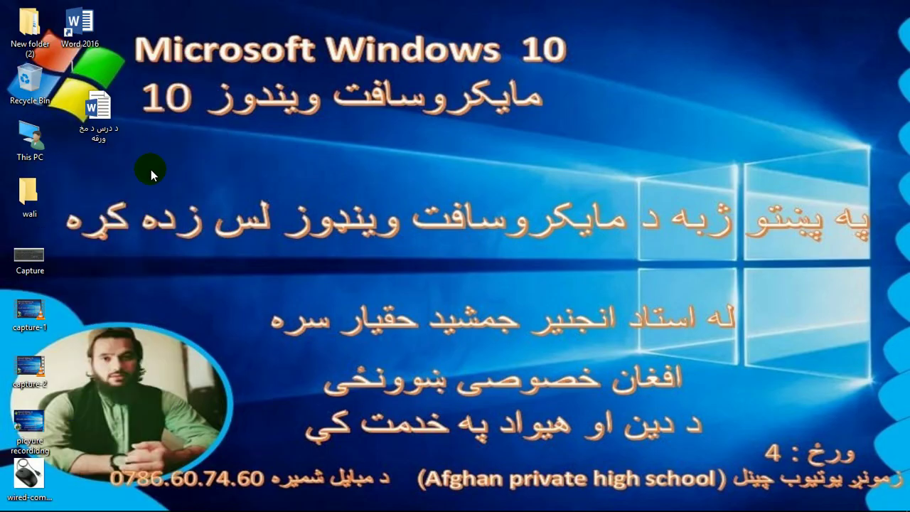
- Reopen the Capture keyboard picture in Photos and close it again
{"action": "double_click", "coordinate": [19, 259]}
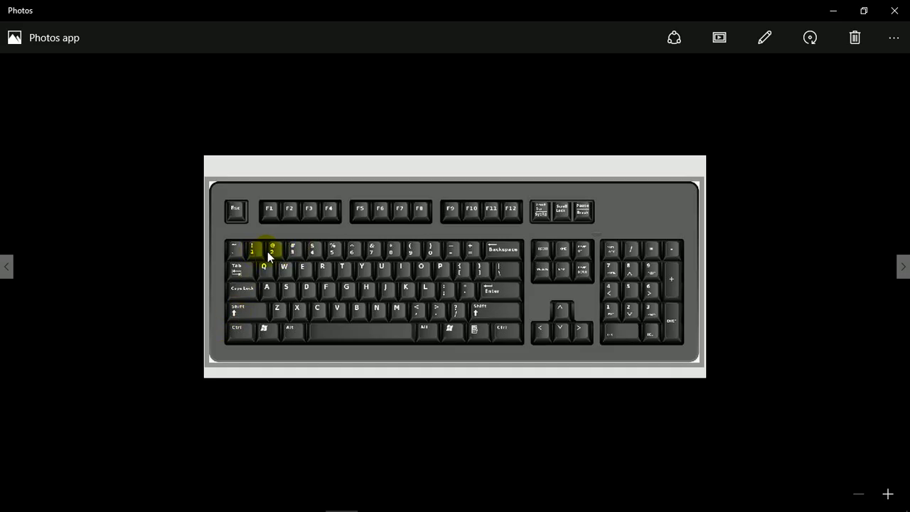
{"action": "left_click", "coordinate": [895, 10]}
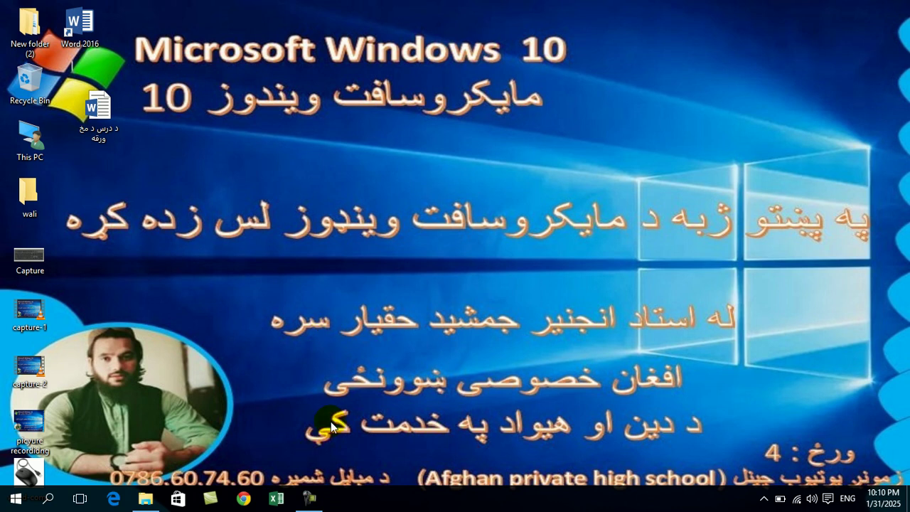
- Sort the desktop icons by Name from the desktop's Sort by menu
{"action": "right_click", "coordinate": [258, 99]}
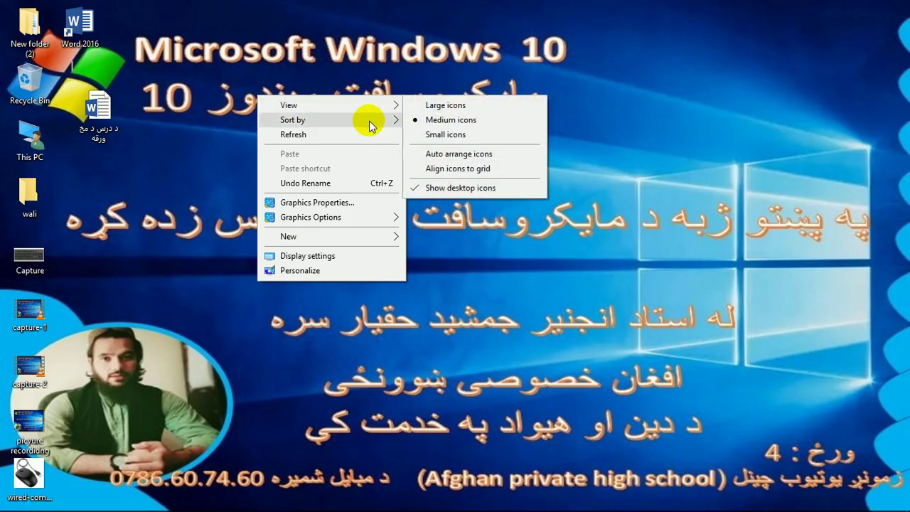
{"action": "mouse_move", "coordinate": [369, 125]}
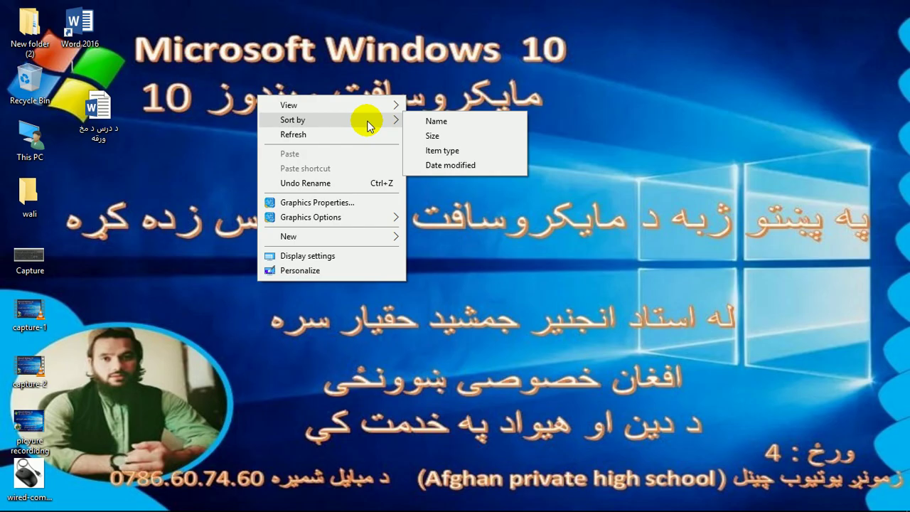
{"action": "left_click", "coordinate": [424, 125]}
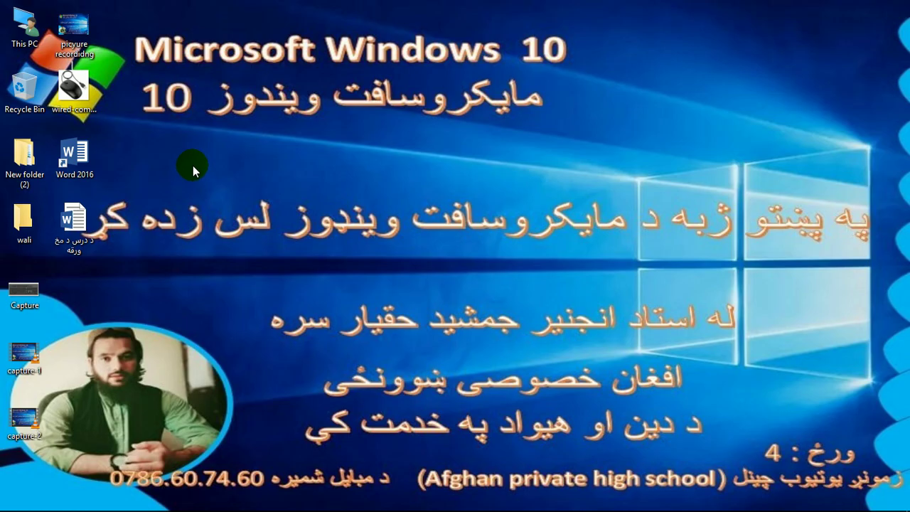
- Create two new desktop folders, each named with a person's first name
{"action": "right_click", "coordinate": [173, 166]}
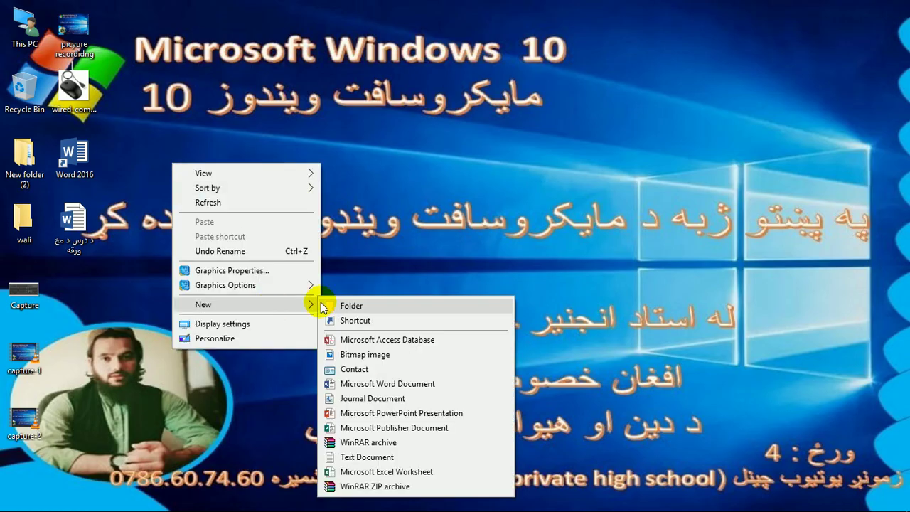
{"action": "left_click", "coordinate": [327, 306]}
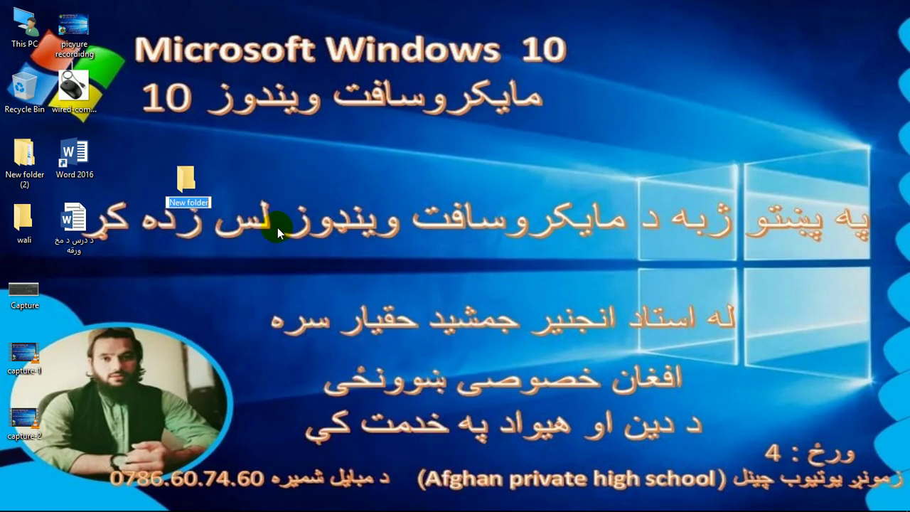
{"action": "type", "text": "aga"}
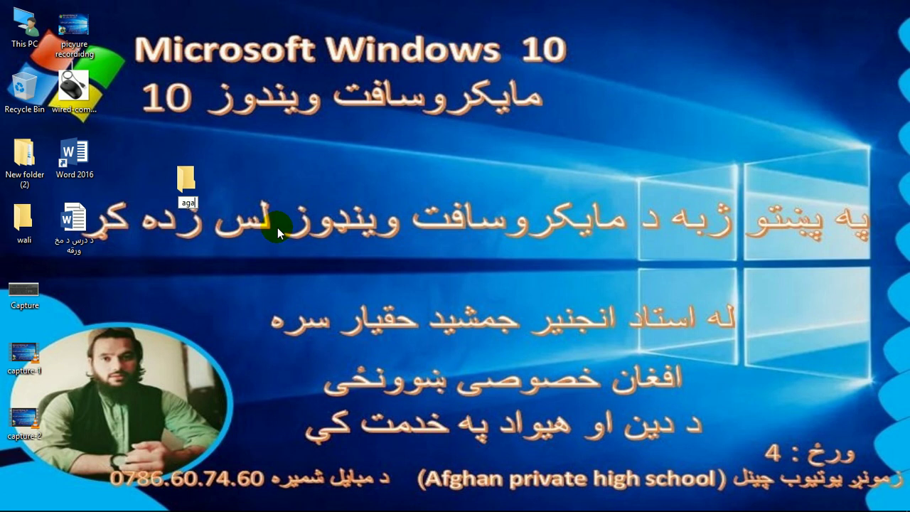
{"action": "key", "text": "BackSpace"}
{"action": "type", "text": "hmad"}
{"action": "key", "text": "Return"}
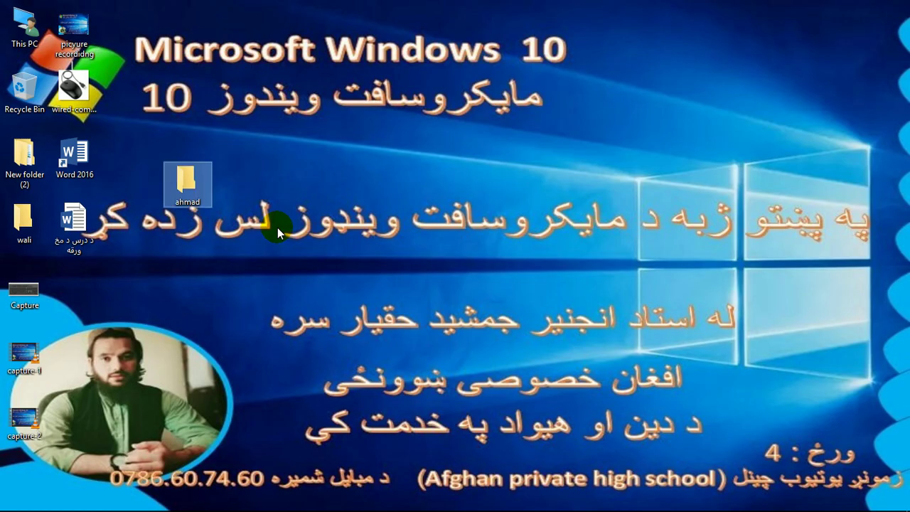
{"action": "right_click", "coordinate": [387, 179]}
{"action": "mouse_move", "coordinate": [473, 320]}
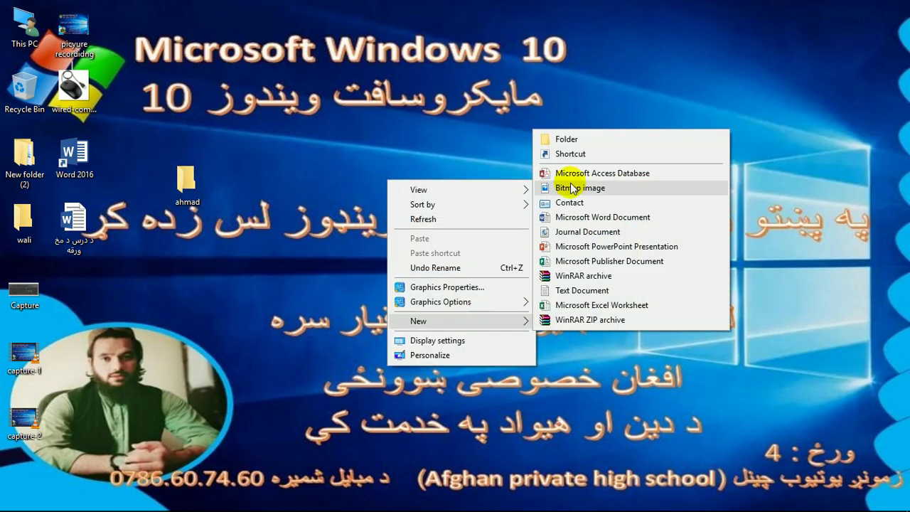
{"action": "left_click", "coordinate": [567, 140]}
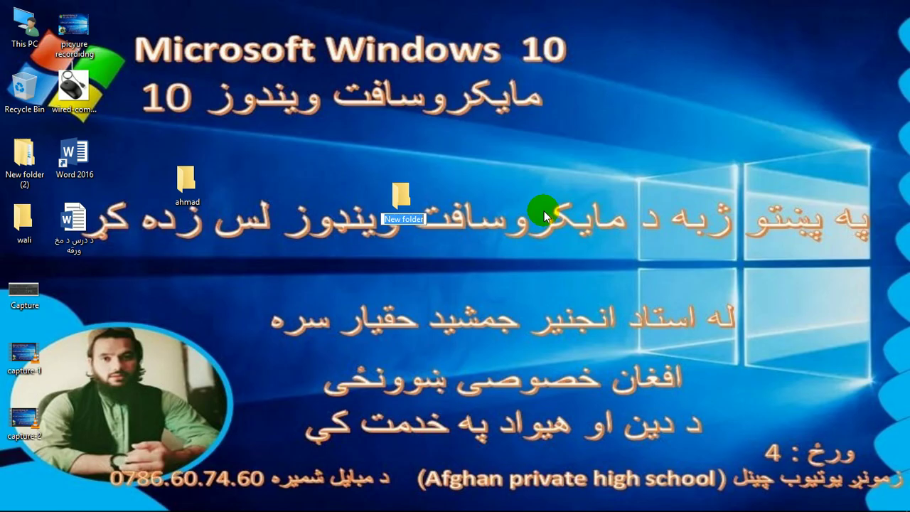
{"action": "type", "text": "a"}
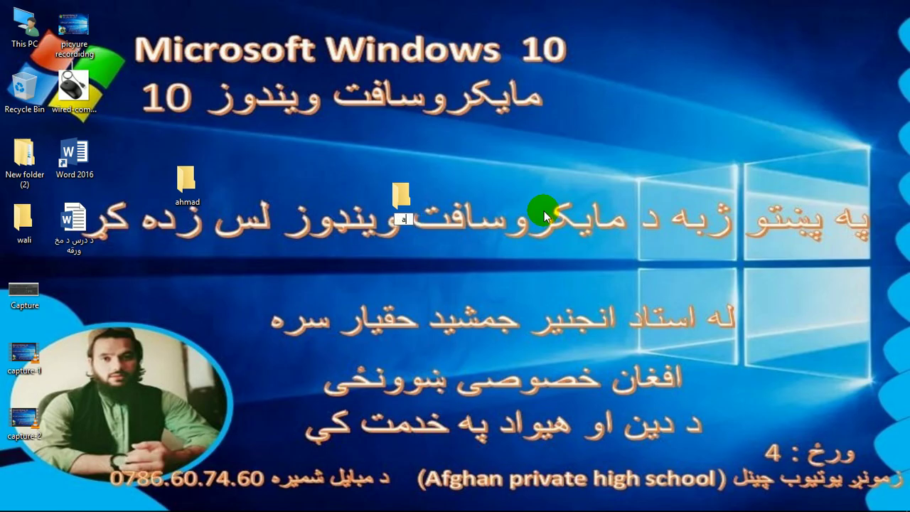
{"action": "type", "text": "li"}
{"action": "key", "text": "Return"}
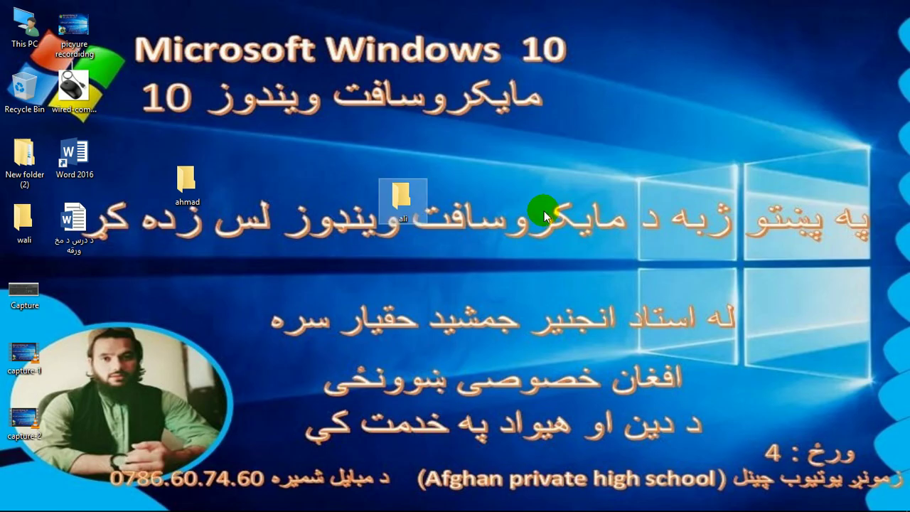
- Create a third and fourth desktop folder, each named with another first name
{"action": "right_click", "coordinate": [278, 220]}
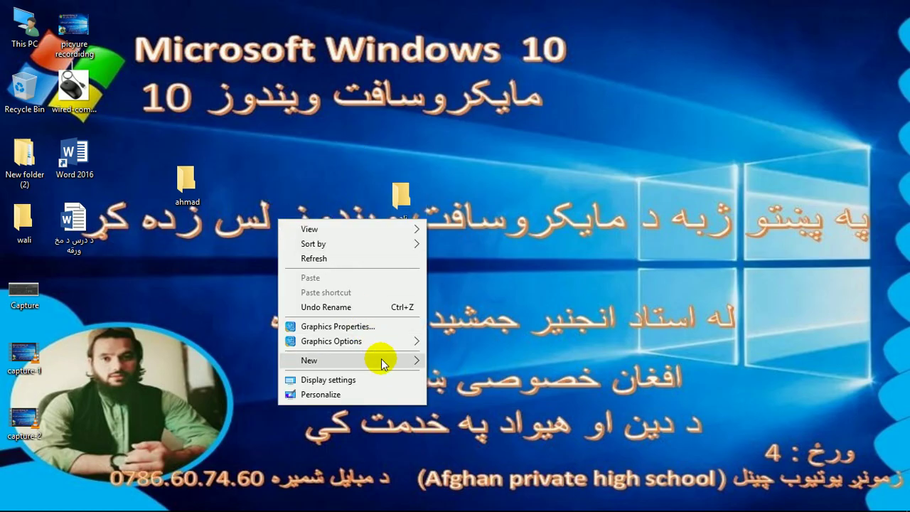
{"action": "mouse_move", "coordinate": [377, 360]}
{"action": "left_click", "coordinate": [481, 179]}
{"action": "type", "text": "basit"}
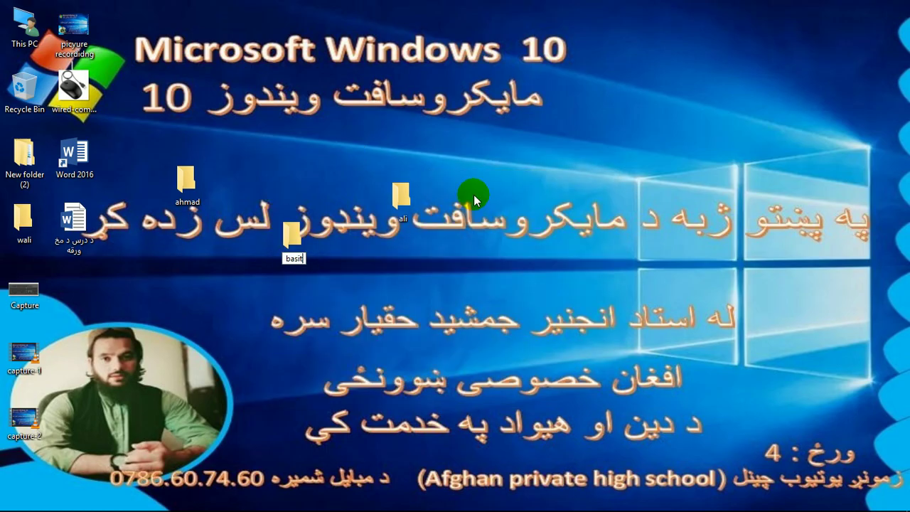
{"action": "key", "text": "Return"}
{"action": "right_click", "coordinate": [116, 293]}
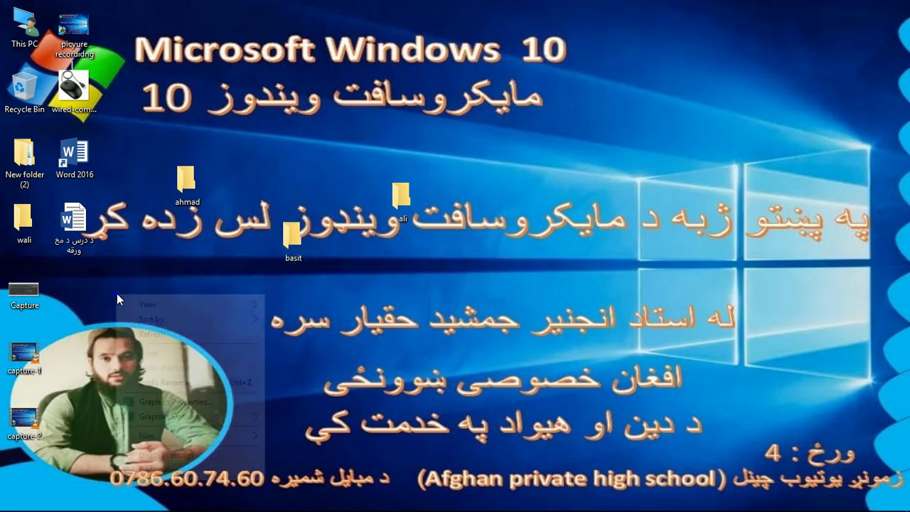
{"action": "mouse_move", "coordinate": [247, 435]}
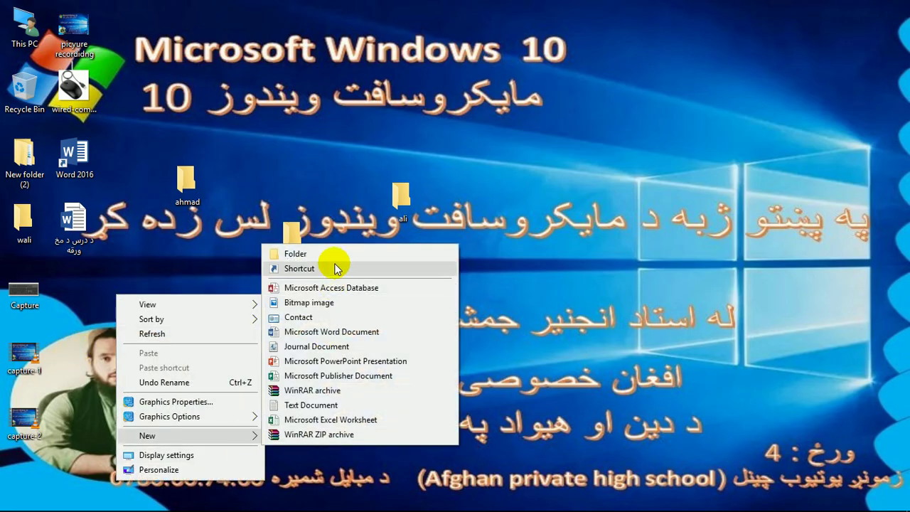
{"action": "left_click", "coordinate": [337, 254]}
{"action": "type", "text": "a"}
{"action": "key", "text": "BackSpace"}
{"action": "type", "text": "zo"}
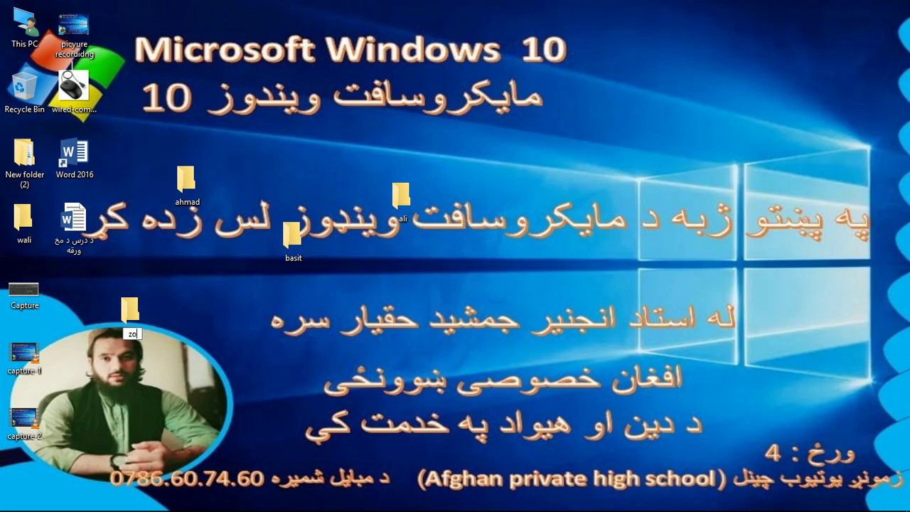
{"action": "type", "text": "bair"}
{"action": "key", "text": "Return"}
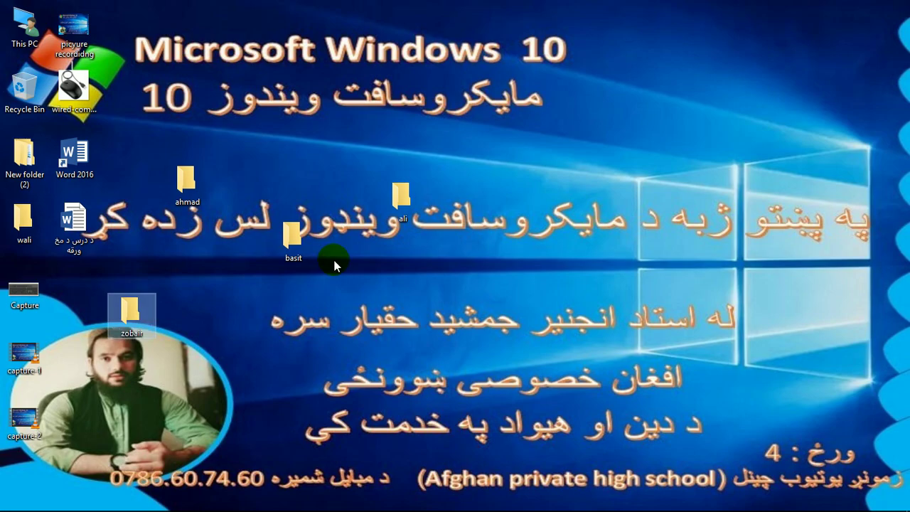
- Sort the desktop icons by Name, then select one of the new folders
{"action": "right_click", "coordinate": [377, 84]}
{"action": "left_click", "coordinate": [407, 107]}
{"action": "left_click", "coordinate": [579, 110]}
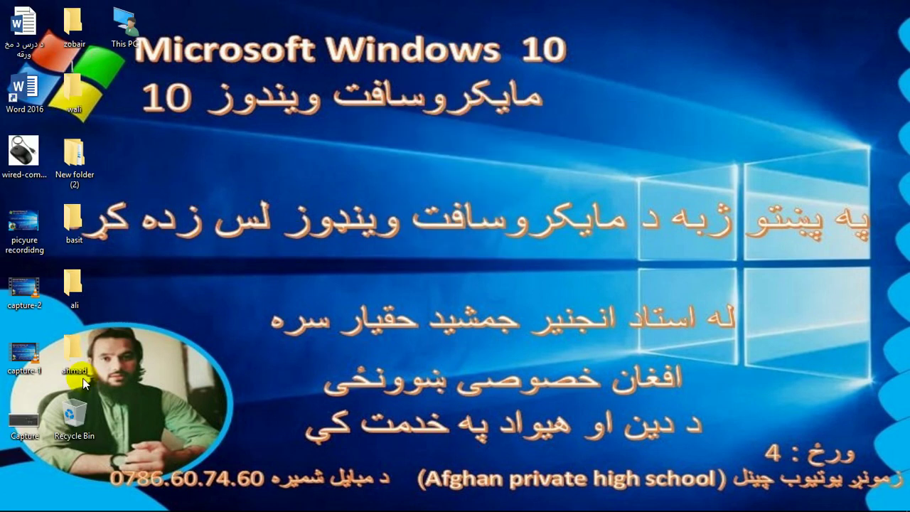
{"action": "right_click", "coordinate": [220, 137]}
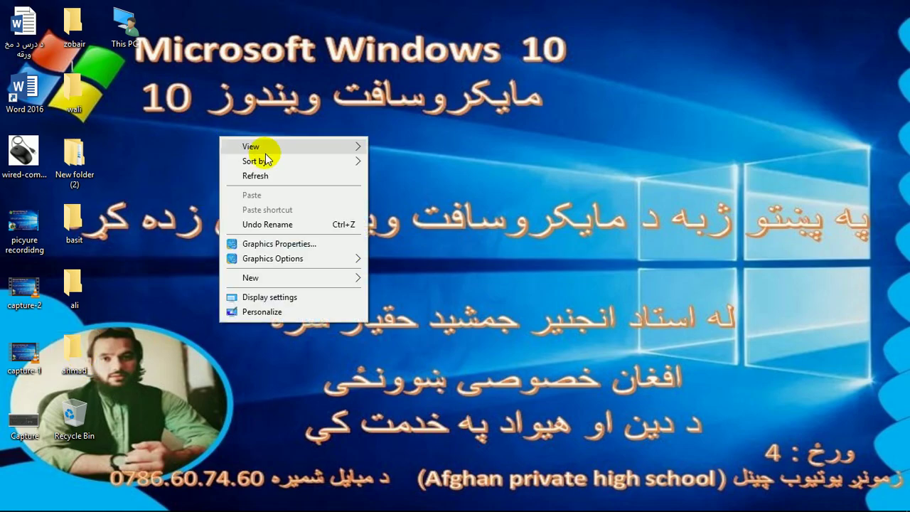
{"action": "mouse_move", "coordinate": [276, 159]}
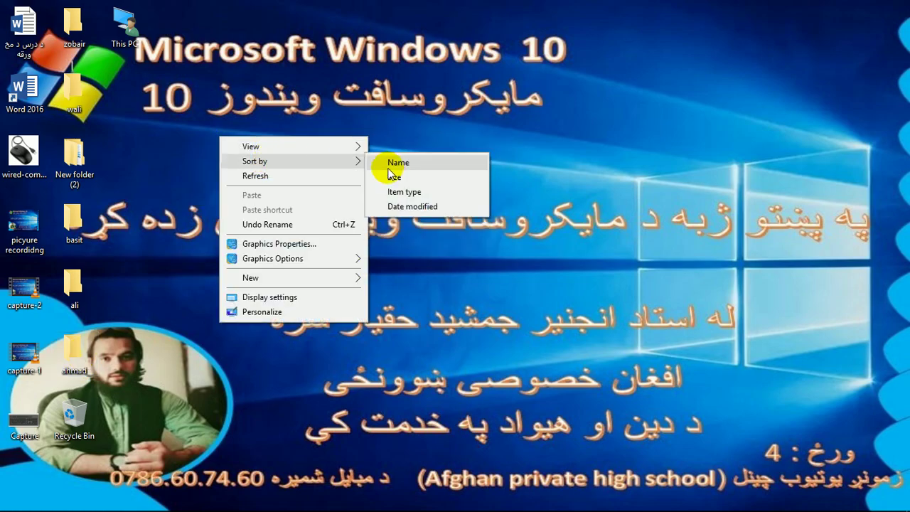
{"action": "left_click", "coordinate": [391, 168]}
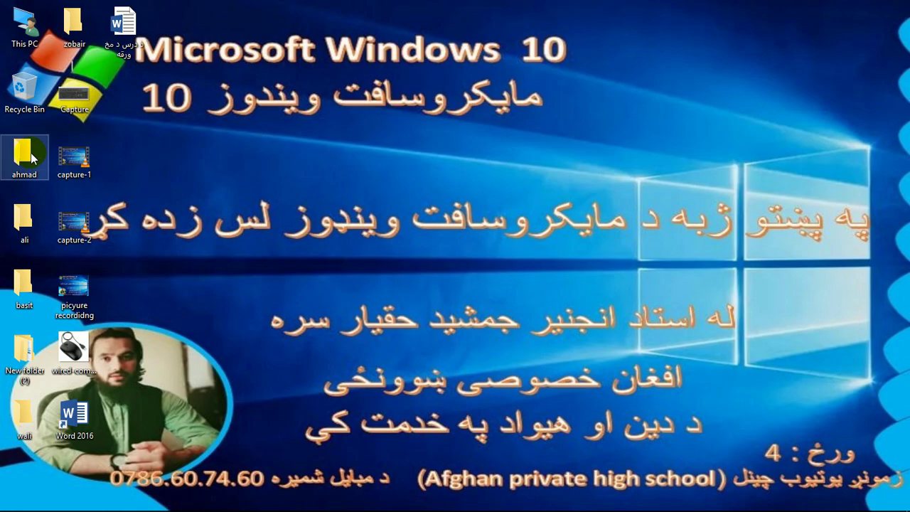
{"action": "left_click", "coordinate": [25, 211]}
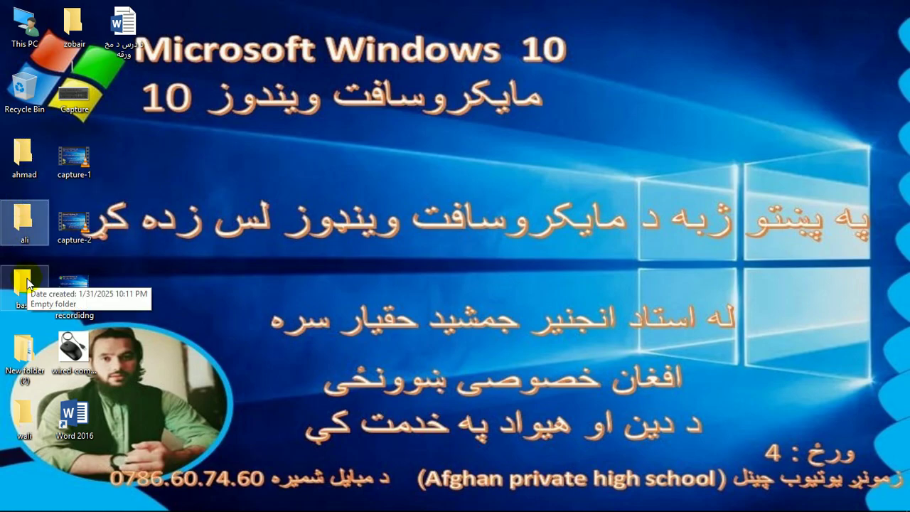
- Add a fifth new desktop folder and name it with another first name
{"action": "left_click", "coordinate": [26, 289]}
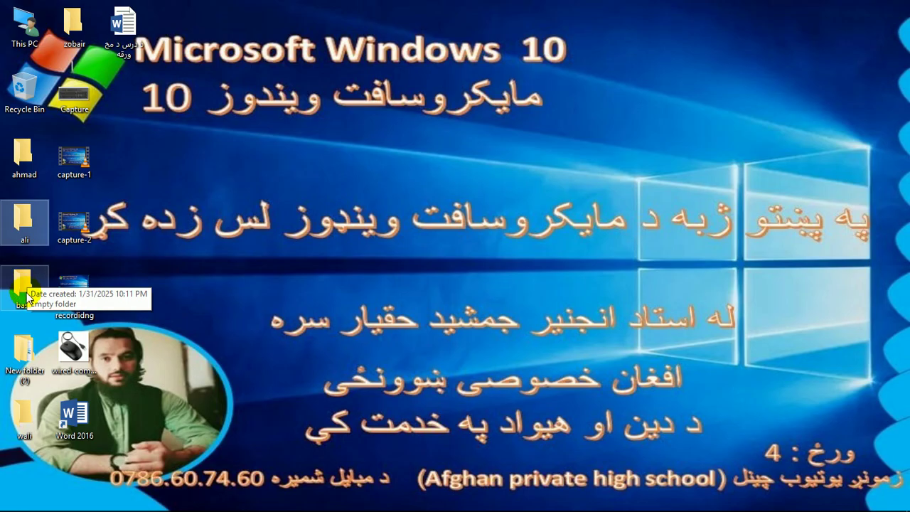
{"action": "left_click", "coordinate": [25, 290]}
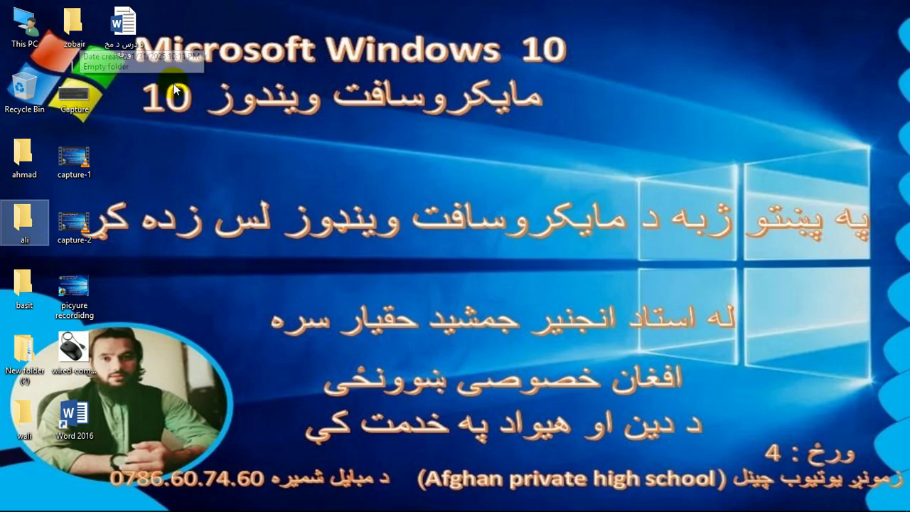
{"action": "right_click", "coordinate": [221, 132]}
{"action": "mouse_move", "coordinate": [356, 272]}
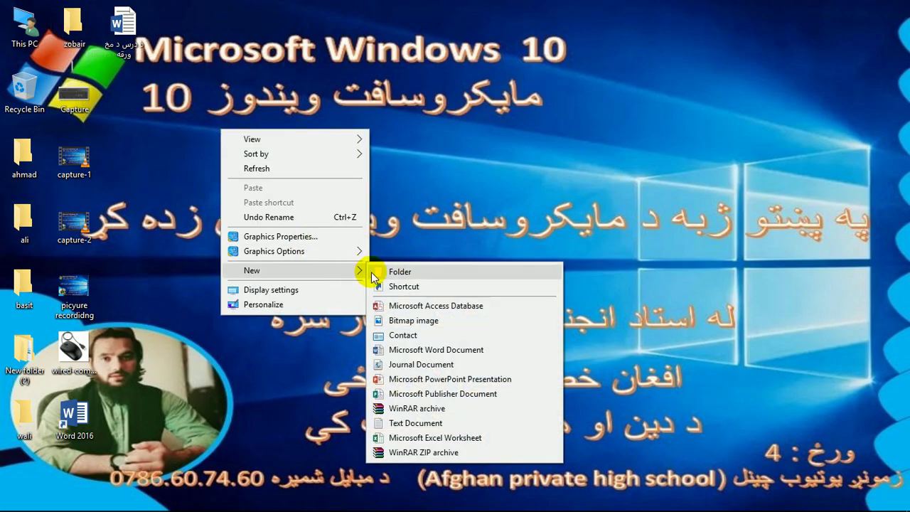
{"action": "left_click", "coordinate": [397, 277]}
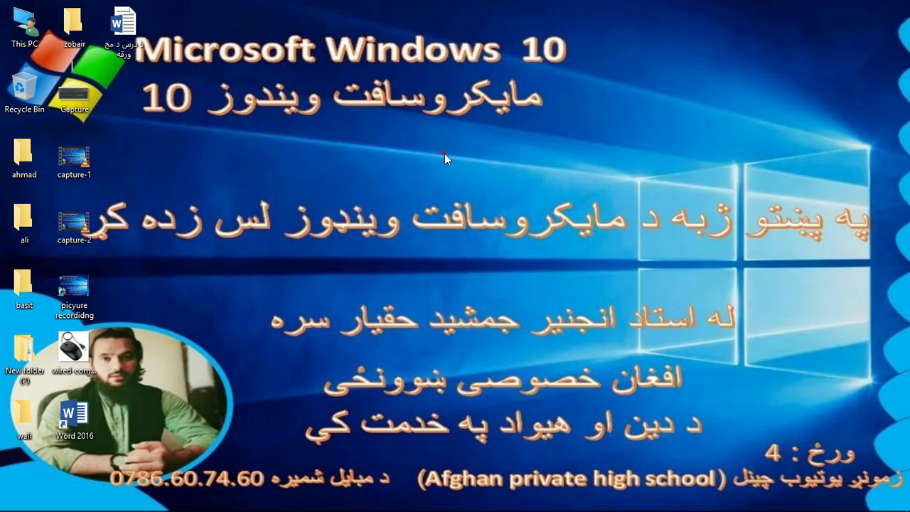
{"action": "right_click", "coordinate": [203, 107]}
{"action": "mouse_move", "coordinate": [316, 255]}
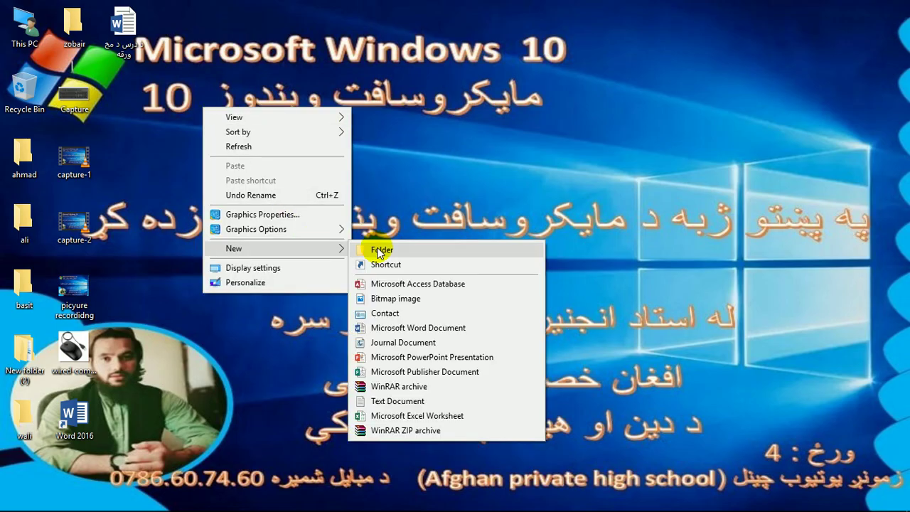
{"action": "left_click", "coordinate": [382, 251]}
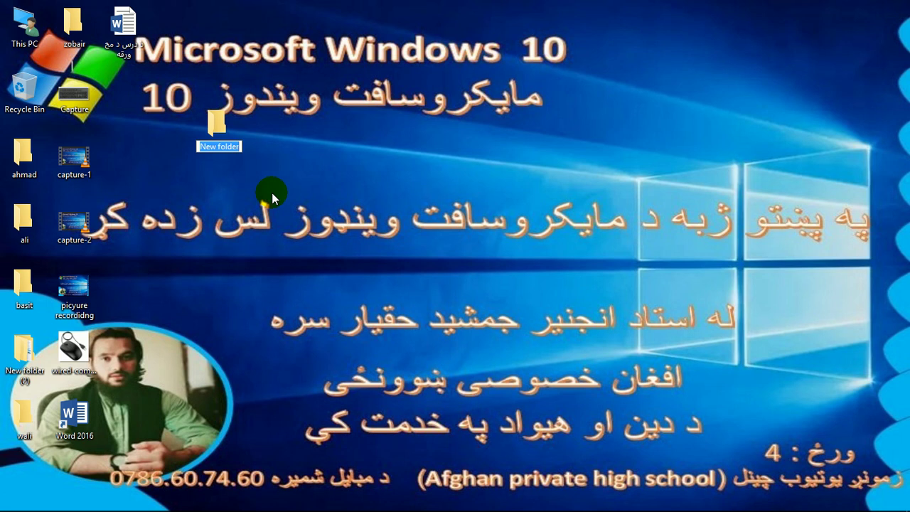
{"action": "type", "text": "omid"}
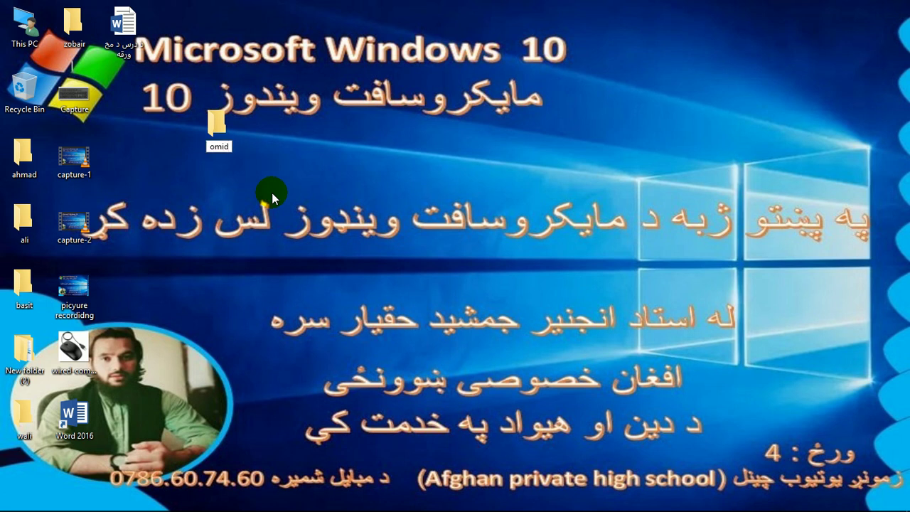
{"action": "key", "text": "Return"}
{"action": "right_click", "coordinate": [396, 108]}
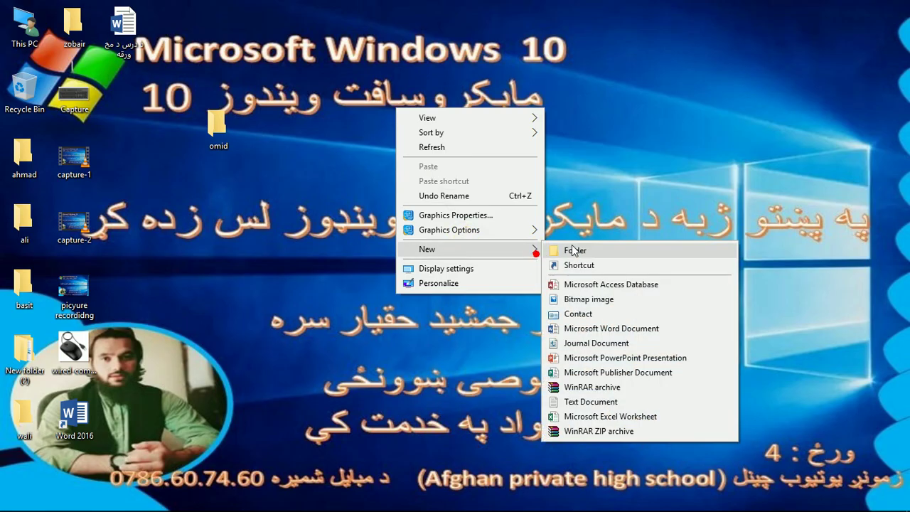
{"action": "left_click", "coordinate": [624, 146]}
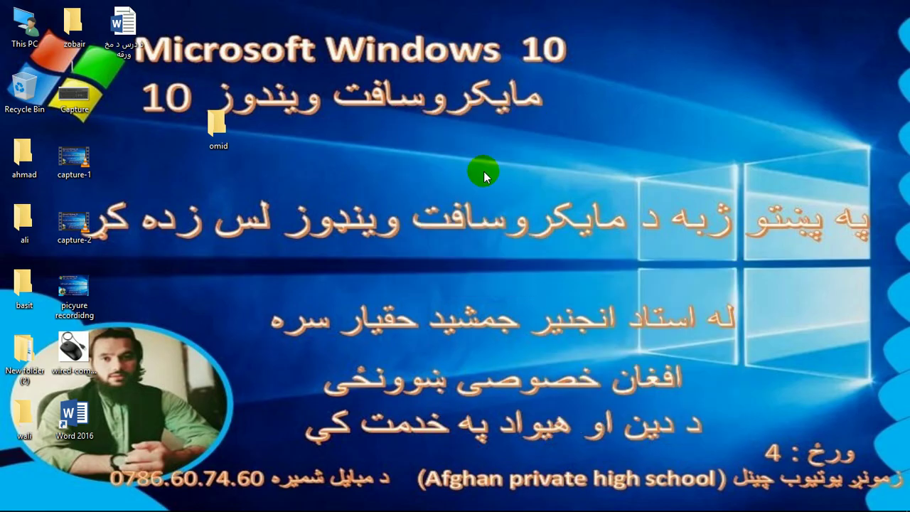
{"action": "double_click", "coordinate": [82, 97]}
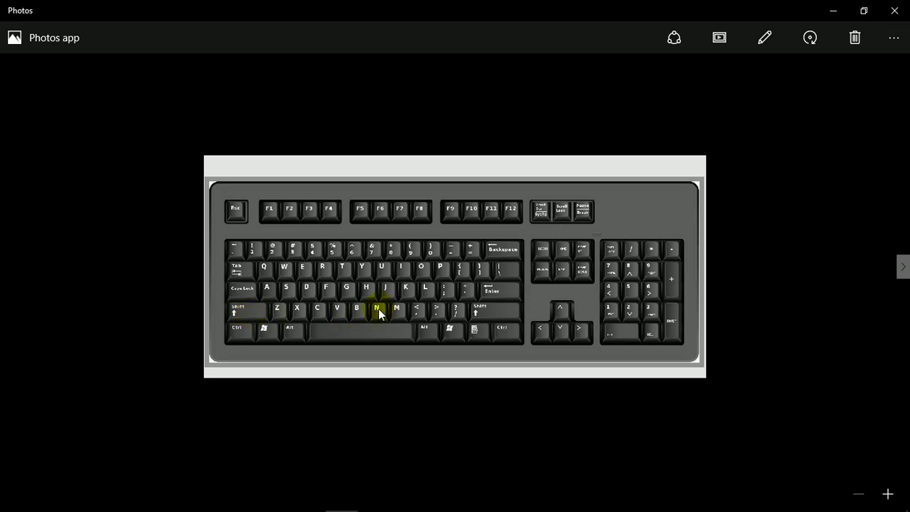
{"action": "left_click", "coordinate": [894, 10]}
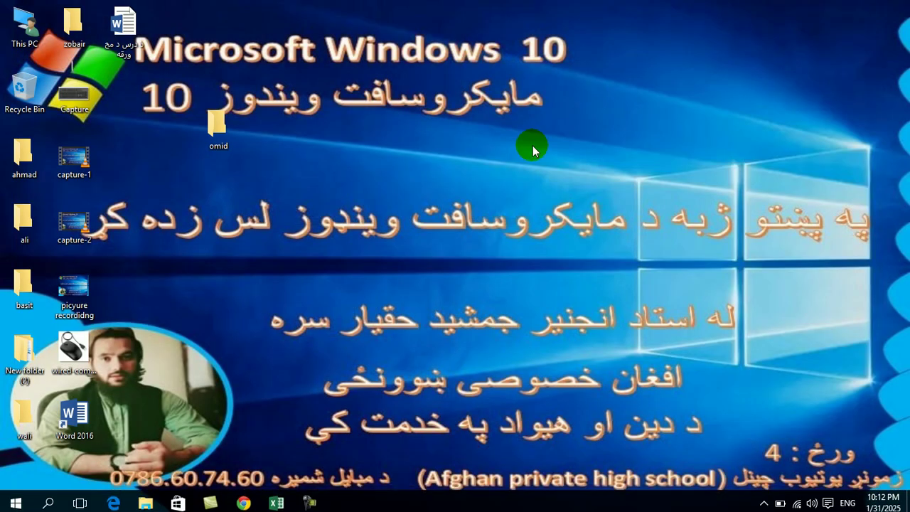
- Create four default-named folders: New folder, New folder (3), New folder (4) and New folder (5)
{"action": "key", "text": "ctrl+shift+n"}
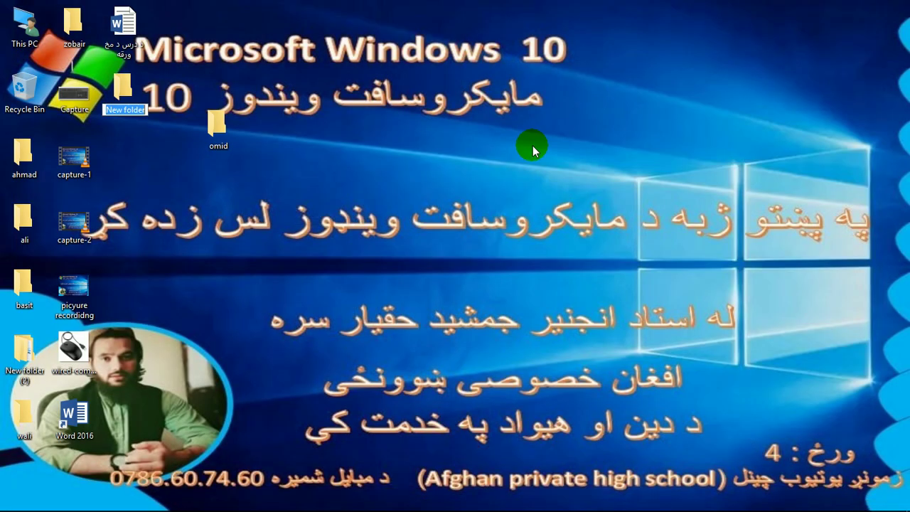
{"action": "key", "text": "Return"}
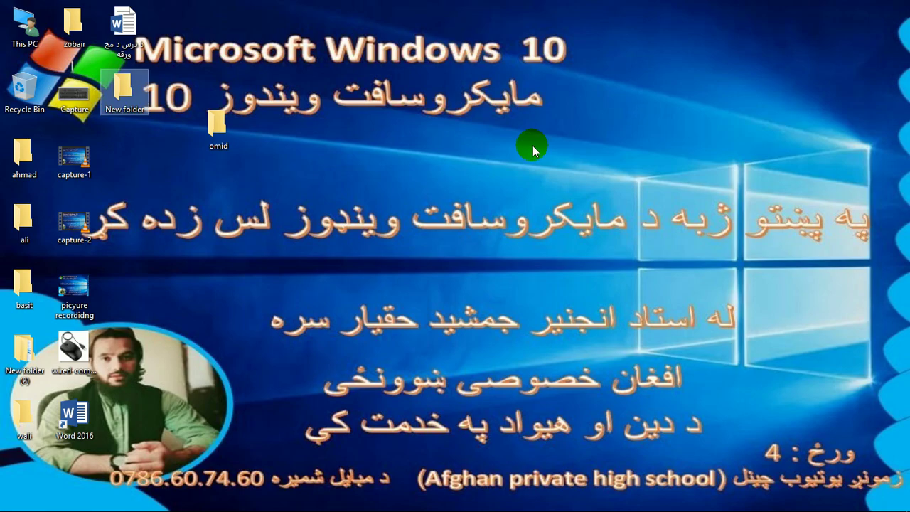
{"action": "key", "text": "ctrl+shift+n"}
{"action": "key", "text": "Return"}
{"action": "key", "text": "ctrl+shift+n"}
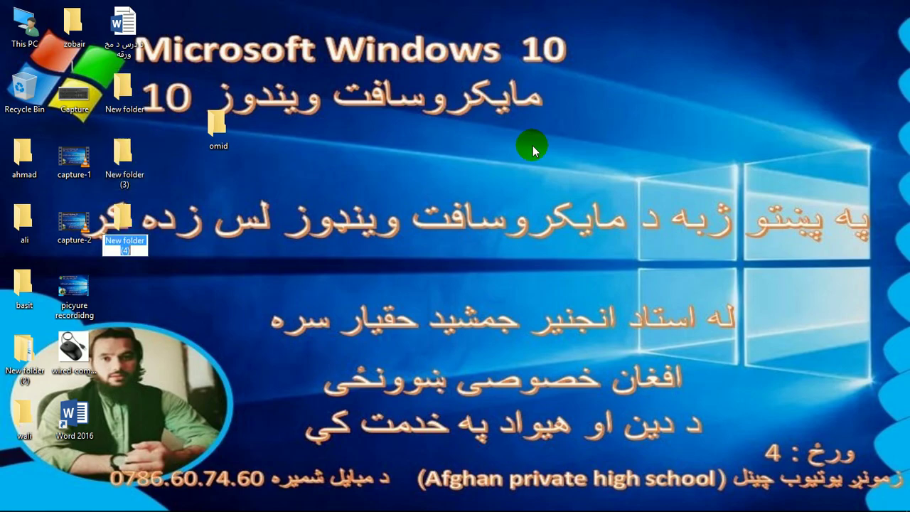
{"action": "key", "text": "Return"}
{"action": "key", "text": "ctrl+shift+n"}
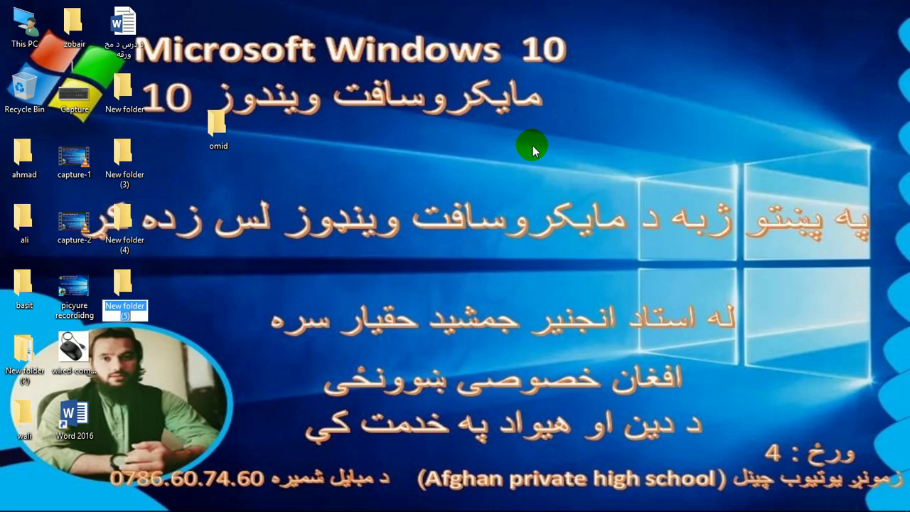
{"action": "left_click", "coordinate": [453, 152]}
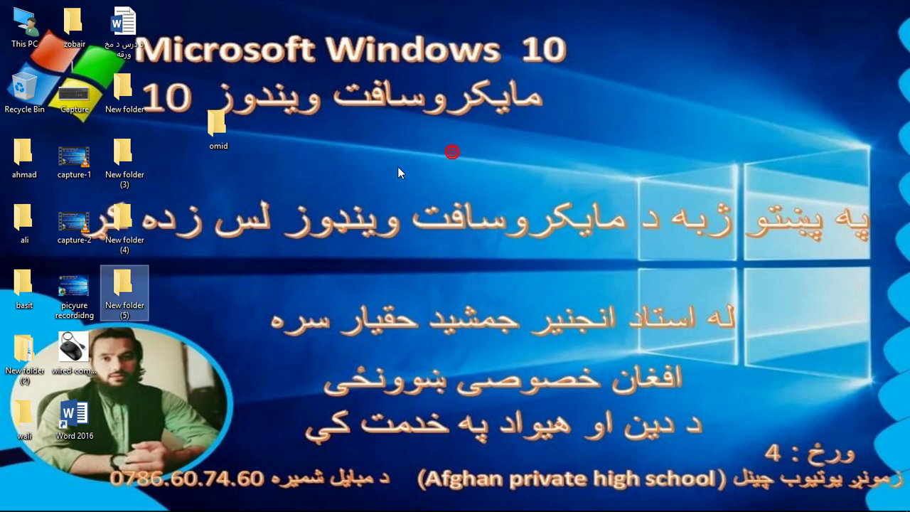
- Sort the desktop icons by Name, then marquee-select eight folders and deselect them
{"action": "right_click", "coordinate": [338, 160]}
{"action": "mouse_move", "coordinate": [372, 182]}
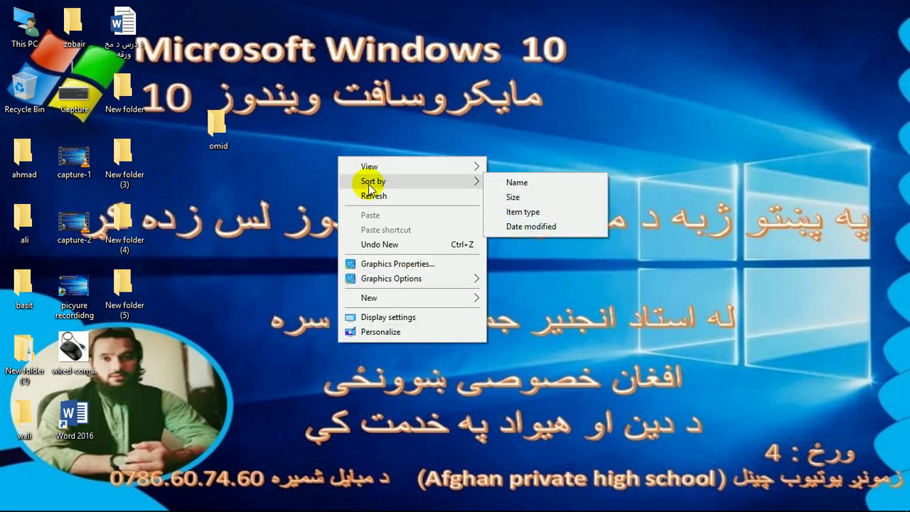
{"action": "left_click", "coordinate": [514, 183]}
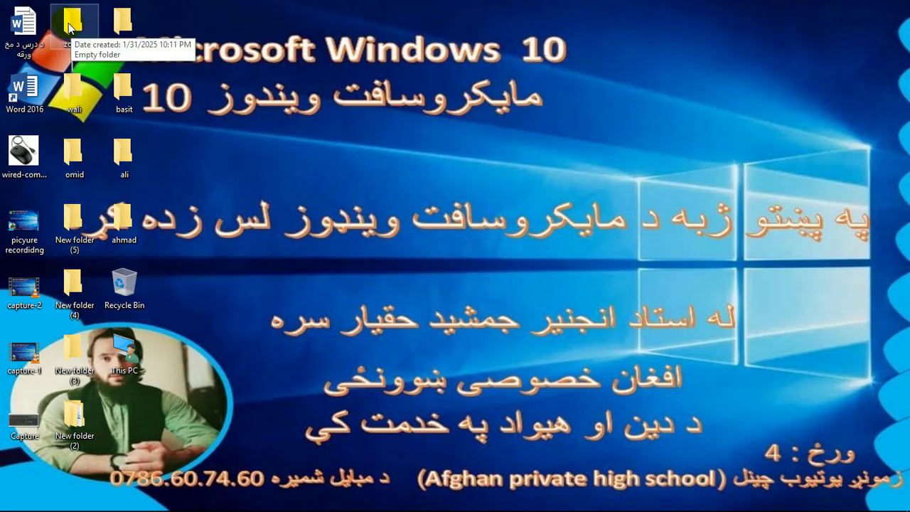
{"action": "left_click_drag", "start_coordinate": [183, 2], "coordinate": [67, 253]}
{"action": "left_click", "coordinate": [216, 118]}
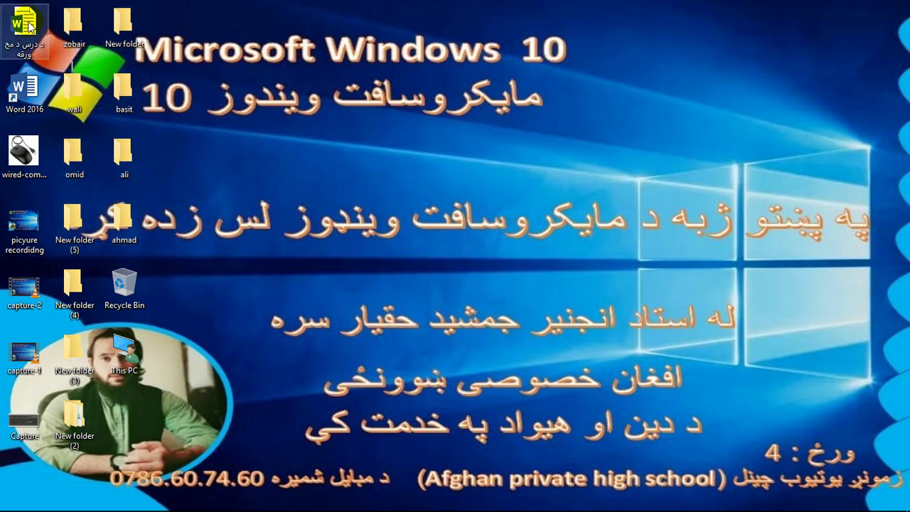
- Re-sort the desktop icons using the Sort by menu
{"action": "right_click", "coordinate": [197, 111]}
{"action": "mouse_move", "coordinate": [305, 135]}
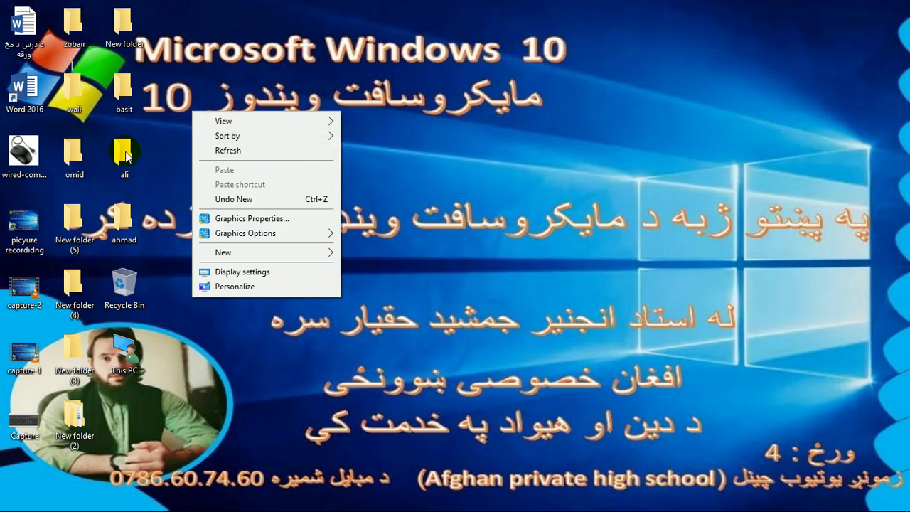
{"action": "mouse_move", "coordinate": [235, 135]}
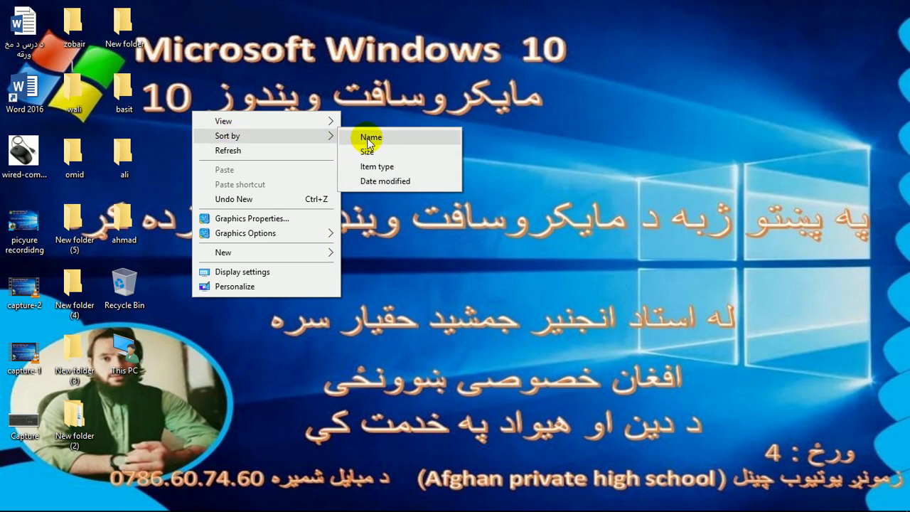
{"action": "left_click", "coordinate": [383, 182]}
- Move capture-2 mid-desktop, New folder (5) and ali left, and the mouse image beside omid
{"action": "left_click_drag", "start_coordinate": [34, 292], "coordinate": [217, 245]}
{"action": "left_click_drag", "start_coordinate": [73, 222], "coordinate": [21, 284]}
{"action": "left_click_drag", "start_coordinate": [21, 160], "coordinate": [219, 160]}
{"action": "left_click_drag", "start_coordinate": [124, 153], "coordinate": [18, 152]}
{"action": "left_click_drag", "start_coordinate": [220, 153], "coordinate": [133, 153]}
{"action": "left_click_drag", "start_coordinate": [162, 32], "coordinate": [2, 509]}
{"action": "left_click", "coordinate": [277, 173]}
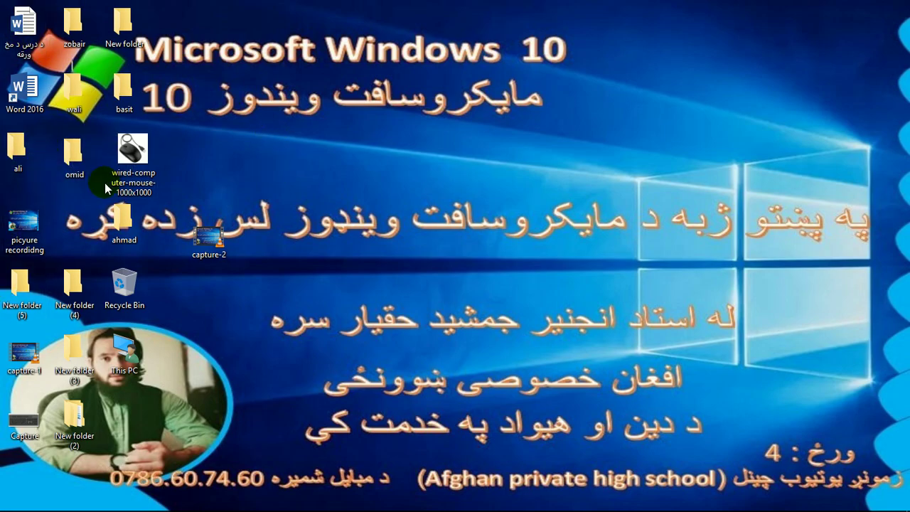
- Dismiss the desktop menu and clear the icon selection
{"action": "right_click", "coordinate": [261, 74]}
{"action": "left_click", "coordinate": [182, 137]}
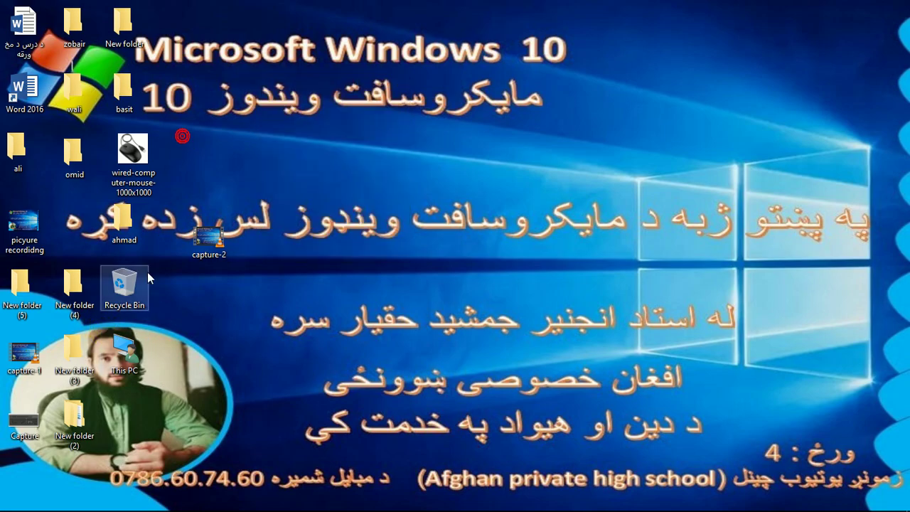
{"action": "left_click", "coordinate": [189, 21]}
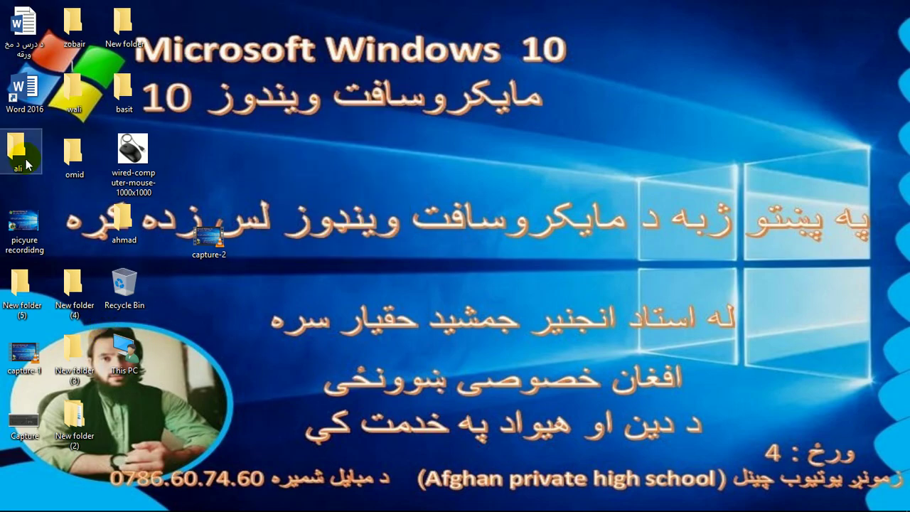
{"action": "left_click", "coordinate": [173, 264]}
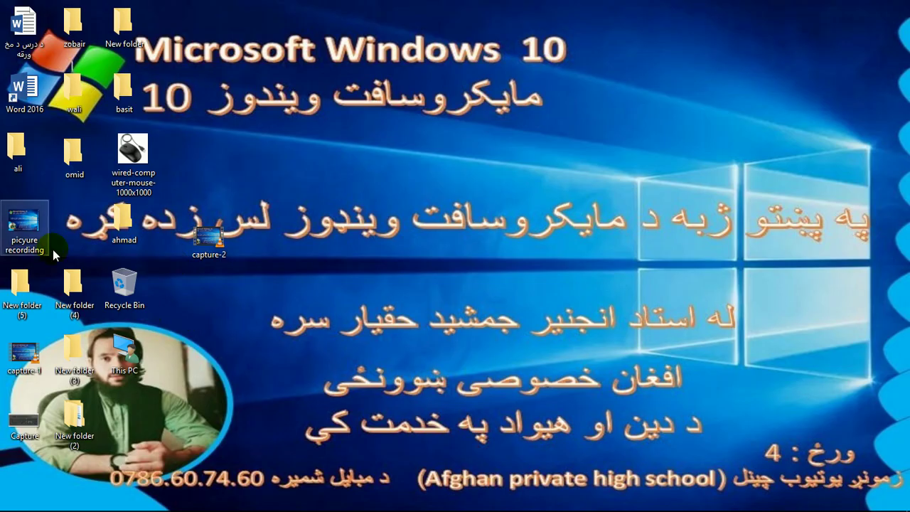
{"action": "left_click", "coordinate": [239, 97]}
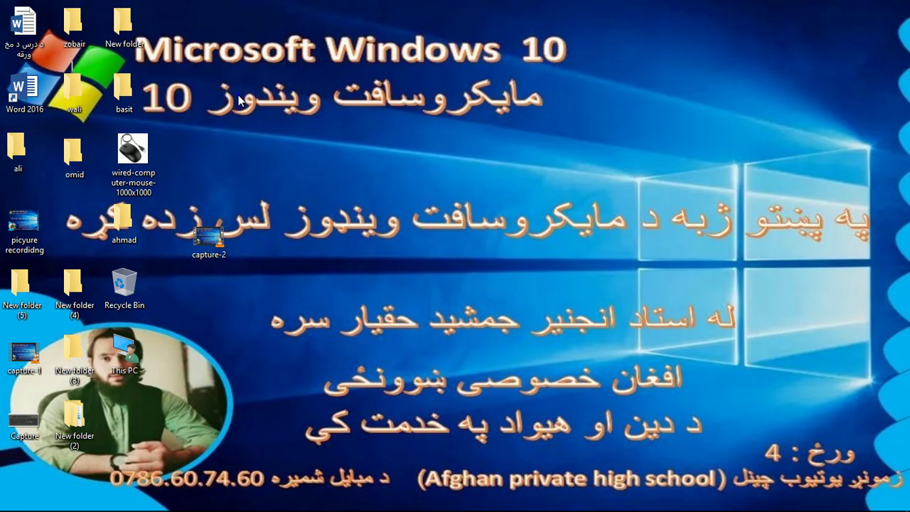
- Sort desktop icons by Item type, then marquee-select the capture and Word icons
{"action": "right_click", "coordinate": [240, 98]}
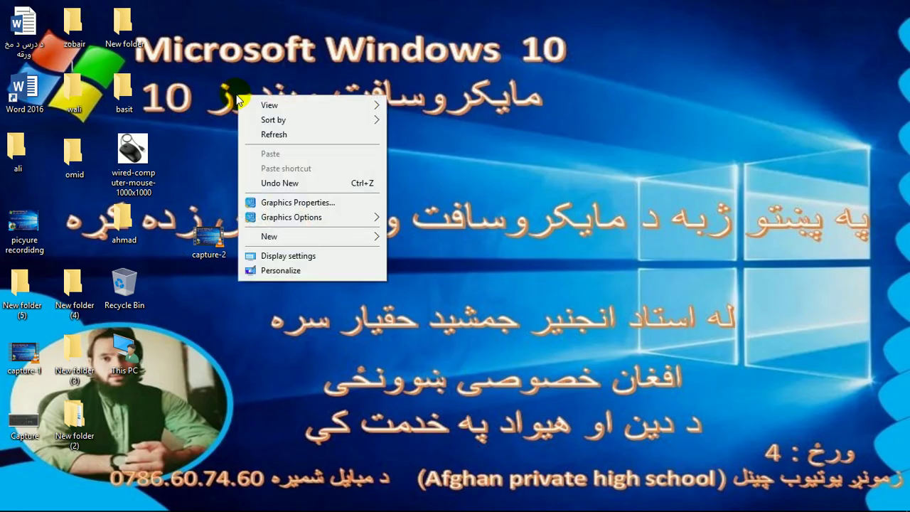
{"action": "mouse_move", "coordinate": [264, 120]}
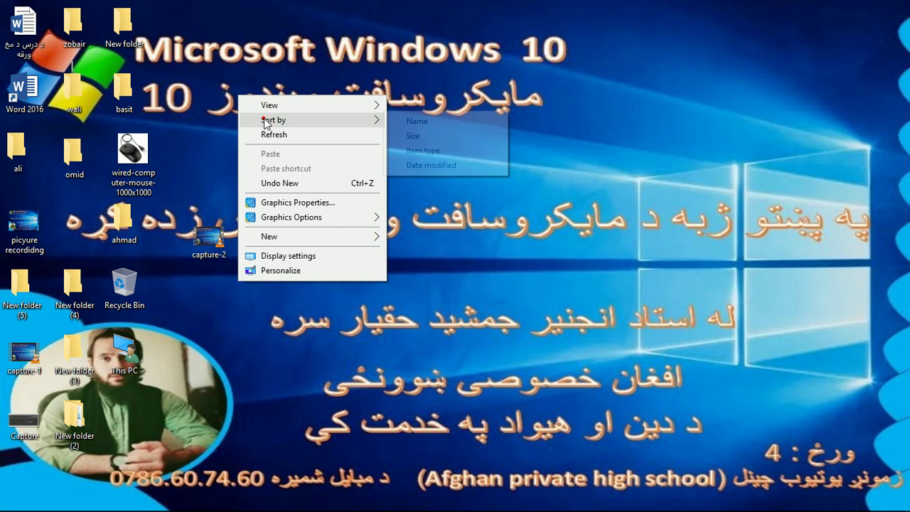
{"action": "left_click", "coordinate": [428, 152]}
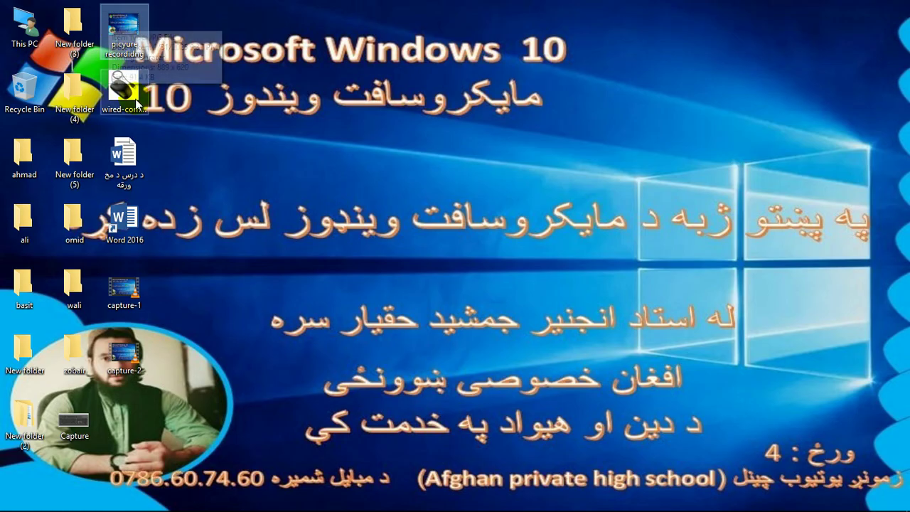
{"action": "left_click_drag", "start_coordinate": [106, 395], "coordinate": [158, 259]}
{"action": "left_click_drag", "start_coordinate": [155, 151], "coordinate": [145, 215]}
- Sort the desktop icons by Date modified
{"action": "right_click", "coordinate": [233, 110]}
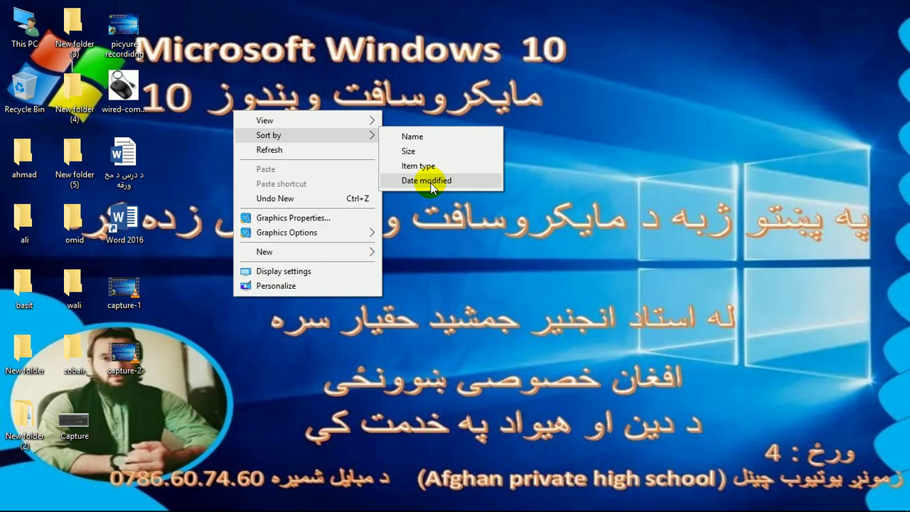
{"action": "left_click", "coordinate": [431, 182]}
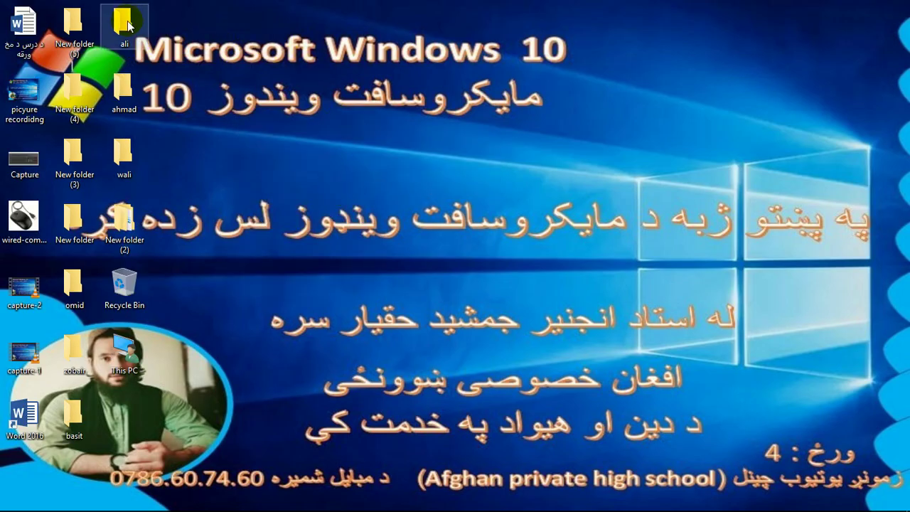
{"action": "right_click", "coordinate": [273, 126]}
{"action": "mouse_move", "coordinate": [308, 152]}
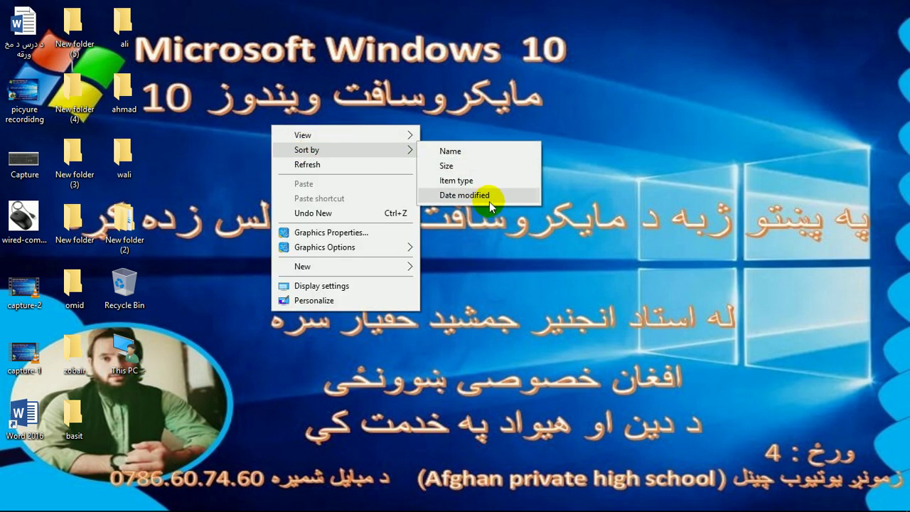
{"action": "left_click", "coordinate": [491, 256]}
{"action": "right_click", "coordinate": [413, 176]}
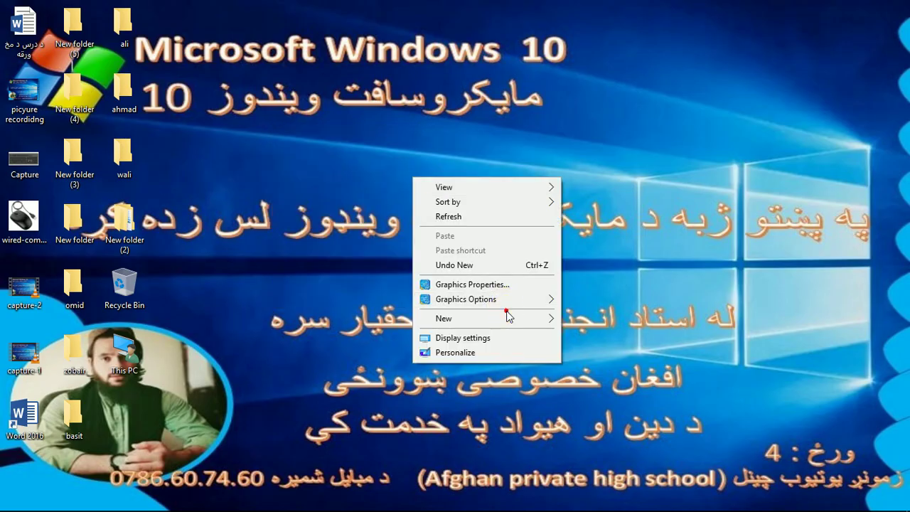
{"action": "mouse_move", "coordinate": [507, 317]}
{"action": "left_click", "coordinate": [580, 318]}
{"action": "left_click", "coordinate": [435, 301]}
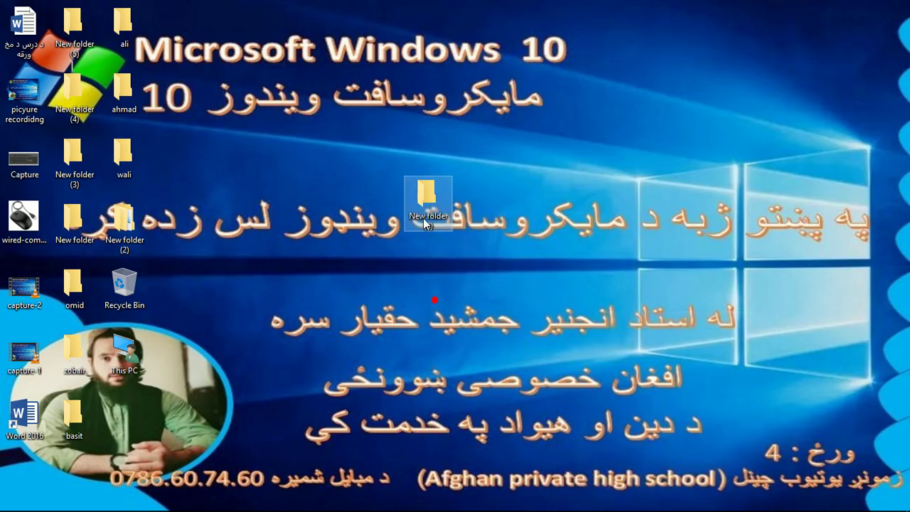
{"action": "left_click_drag", "start_coordinate": [156, 419], "coordinate": [156, 419]}
{"action": "right_click", "coordinate": [264, 165]}
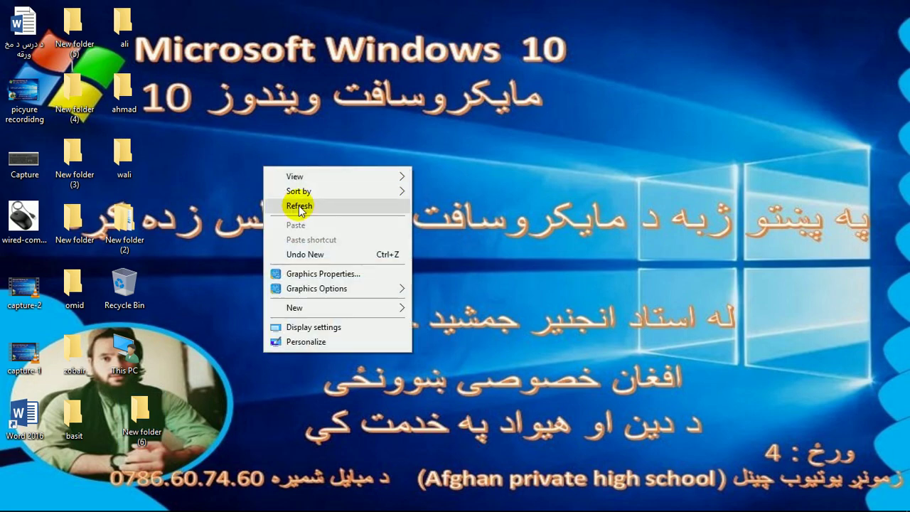
{"action": "left_click", "coordinate": [330, 189]}
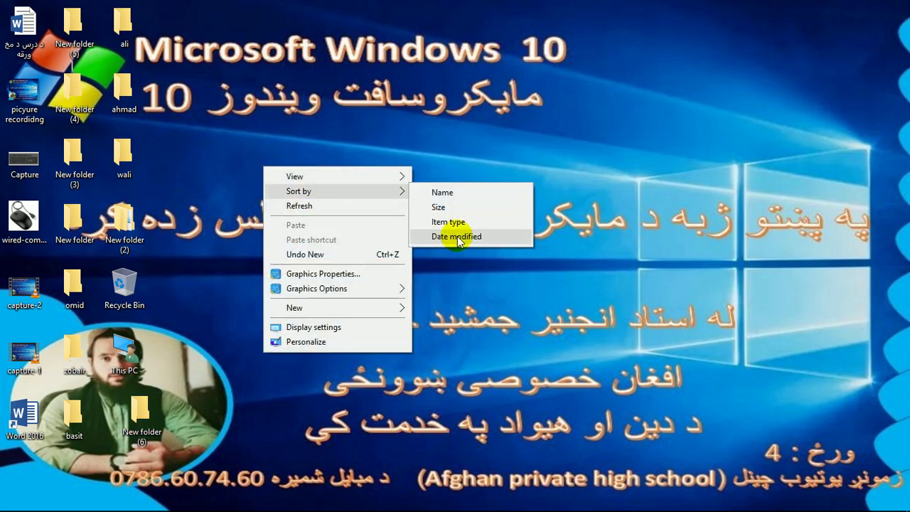
{"action": "left_click", "coordinate": [308, 207]}
{"action": "right_click", "coordinate": [245, 95]}
{"action": "left_click", "coordinate": [270, 135]}
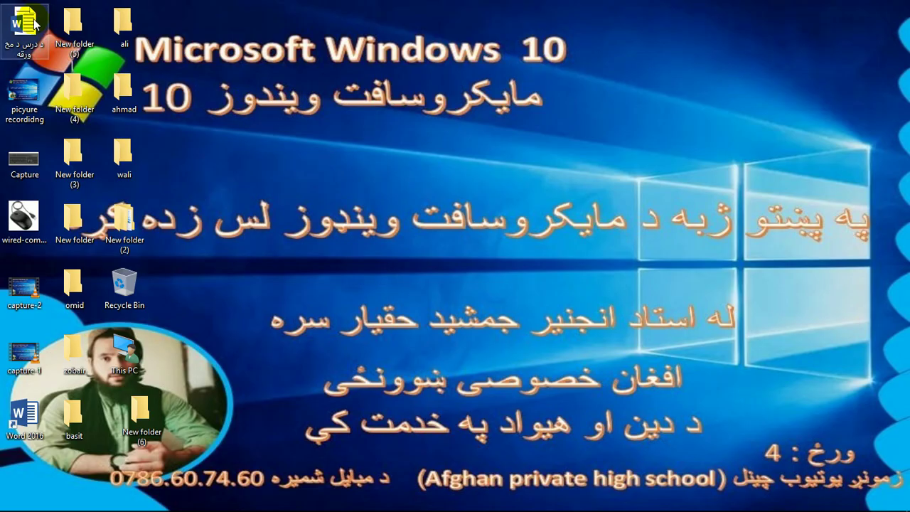
{"action": "right_click", "coordinate": [296, 104]}
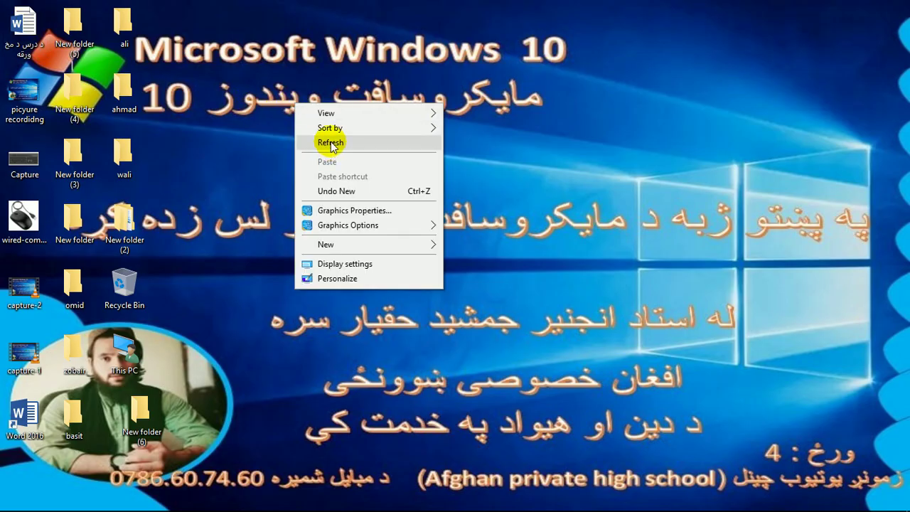
{"action": "left_click", "coordinate": [330, 144]}
{"action": "right_click", "coordinate": [258, 116]}
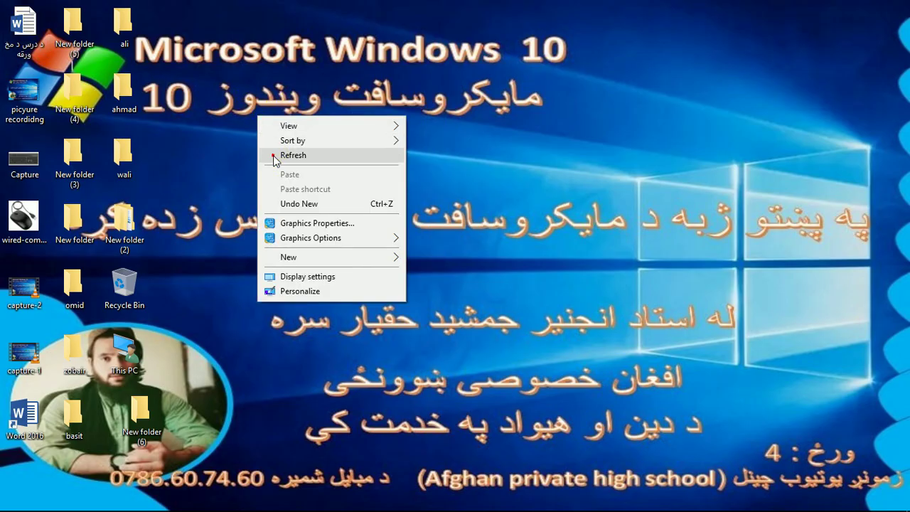
{"action": "left_click", "coordinate": [275, 158]}
{"action": "right_click", "coordinate": [272, 155]}
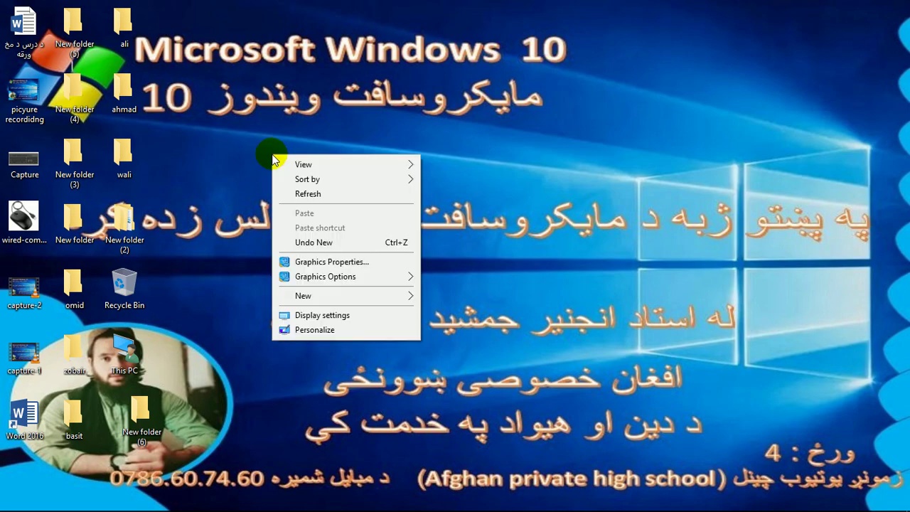
{"action": "left_click", "coordinate": [298, 195]}
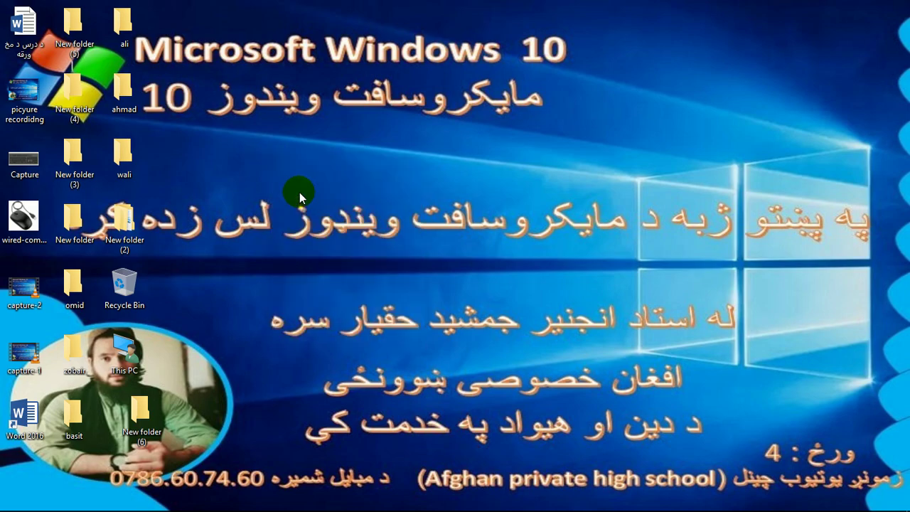
{"action": "right_click", "coordinate": [301, 159]}
{"action": "left_click", "coordinate": [315, 198]}
{"action": "double_click", "coordinate": [16, 163]}
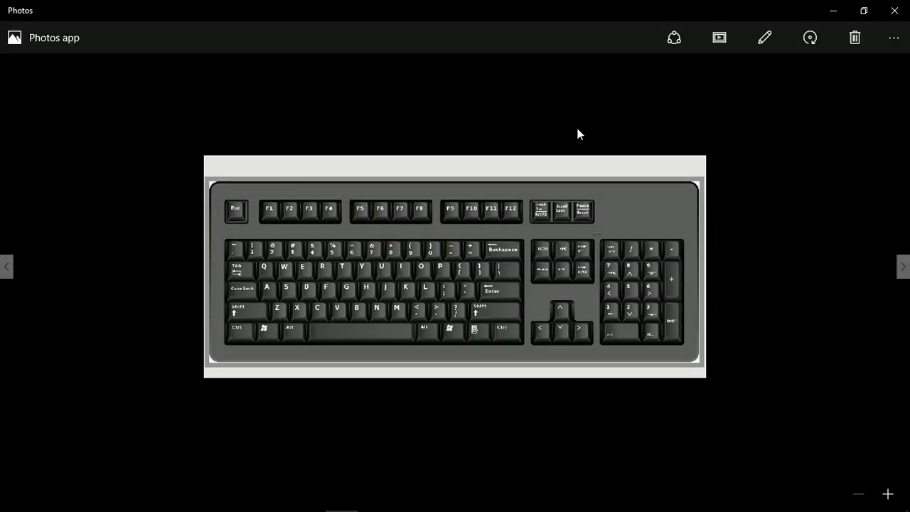
{"action": "left_click", "coordinate": [895, 10]}
{"action": "right_click", "coordinate": [426, 40]}
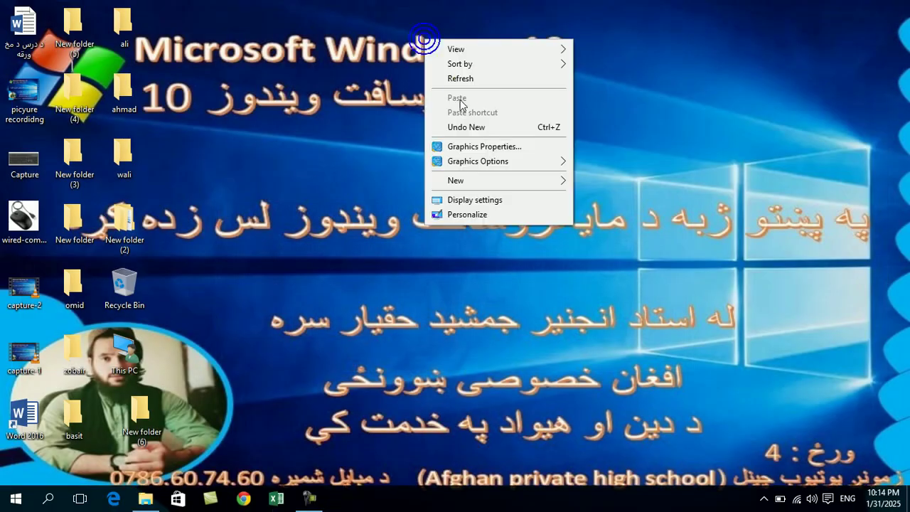
{"action": "left_click", "coordinate": [473, 80]}
{"action": "key", "text": "F5"}
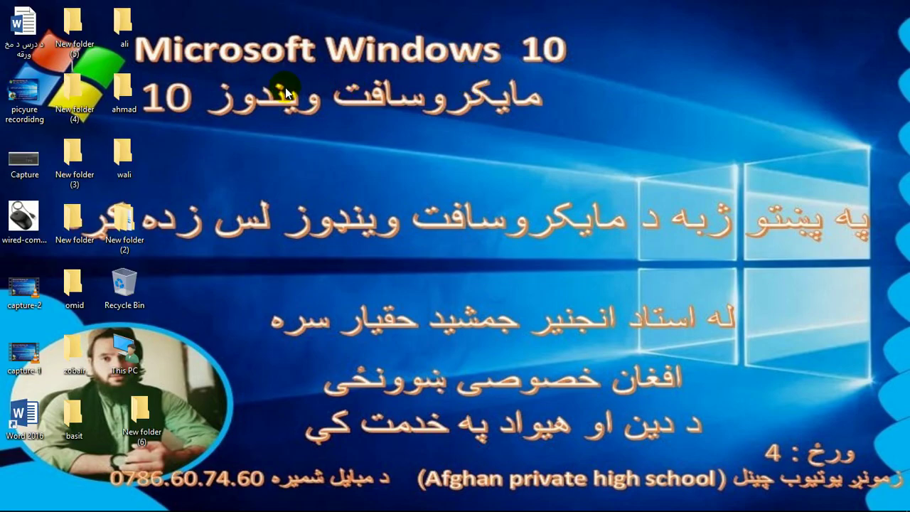
{"action": "right_click", "coordinate": [212, 86]}
{"action": "left_click", "coordinate": [239, 124]}
{"action": "right_click", "coordinate": [279, 109]}
{"action": "left_click", "coordinate": [301, 149]}
{"action": "right_click", "coordinate": [308, 100]}
{"action": "left_click", "coordinate": [340, 141]}
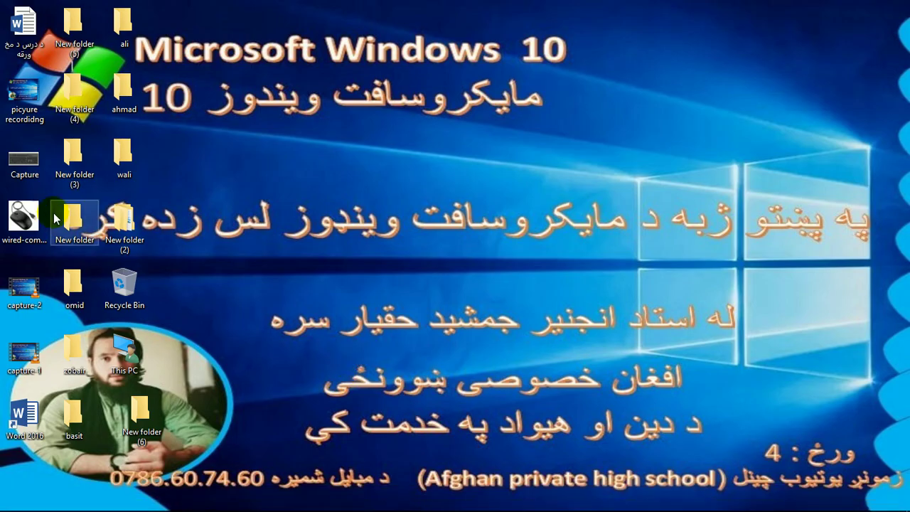
{"action": "left_click", "coordinate": [33, 168]}
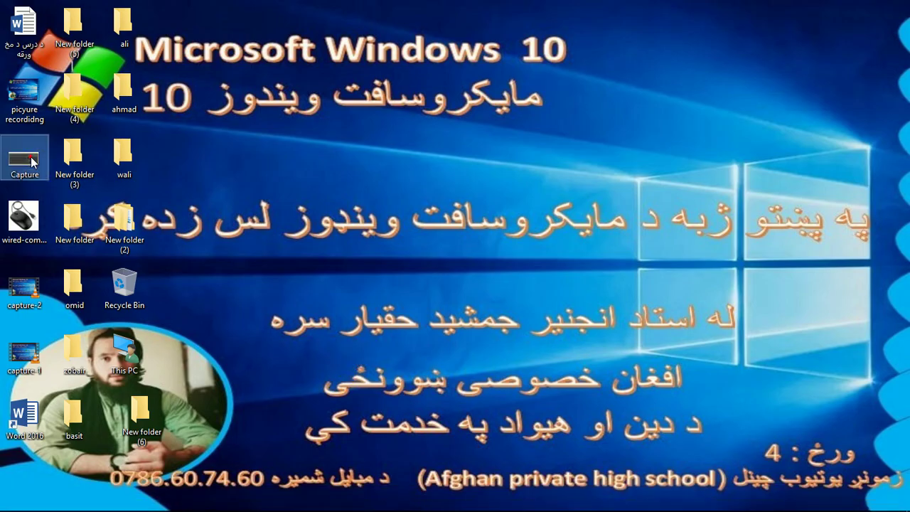
{"action": "double_click", "coordinate": [32, 162]}
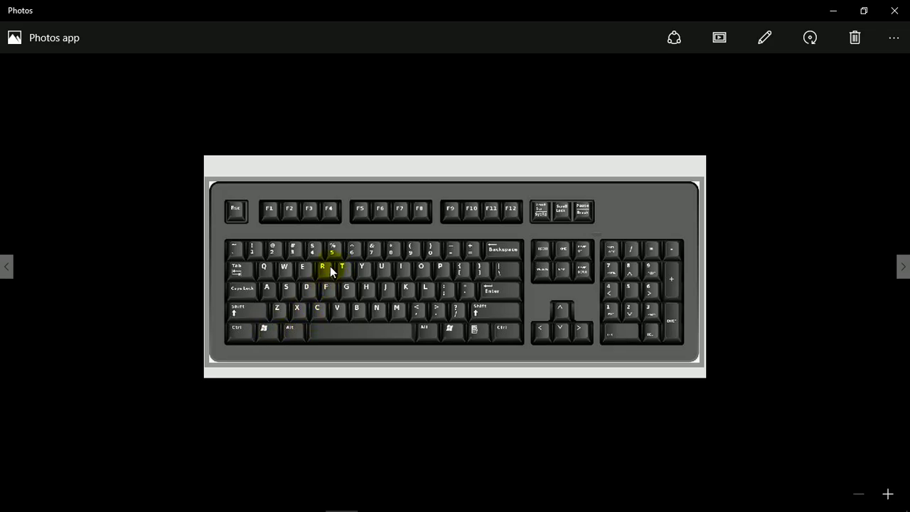
{"action": "left_click", "coordinate": [894, 11]}
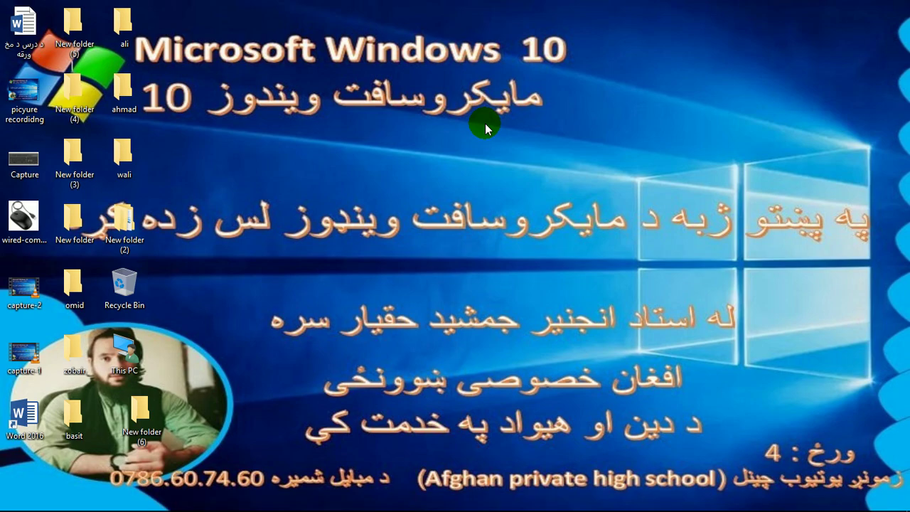
{"action": "key", "text": "super+r"}
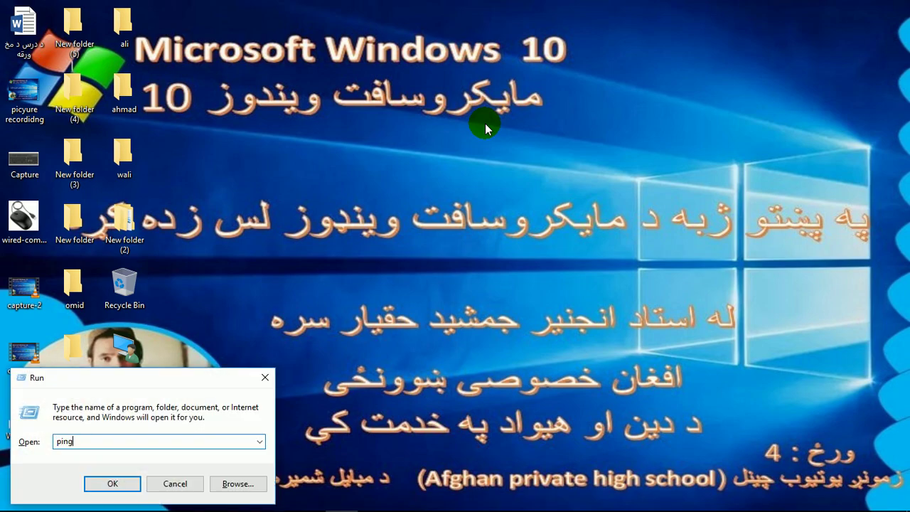
{"action": "key", "text": "Return"}
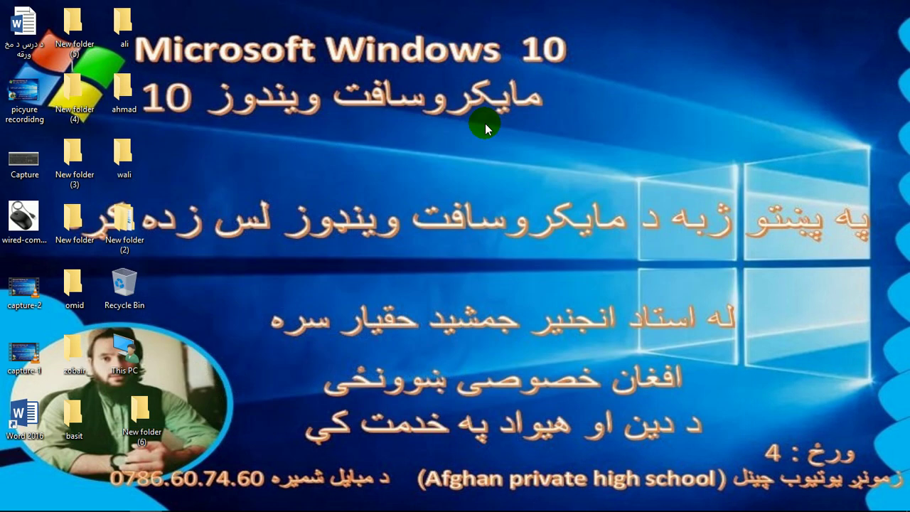
{"action": "key", "text": "super+r"}
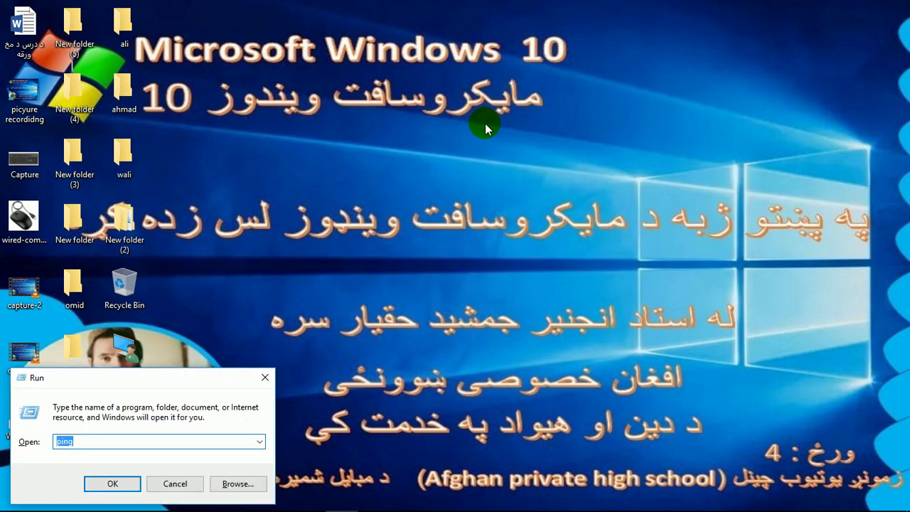
{"action": "key", "text": "Return"}
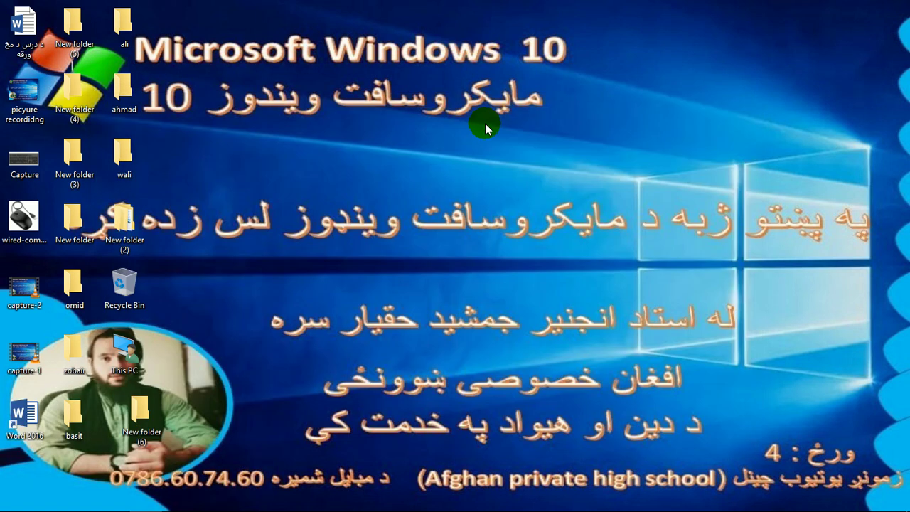
{"action": "key", "text": "super+r"}
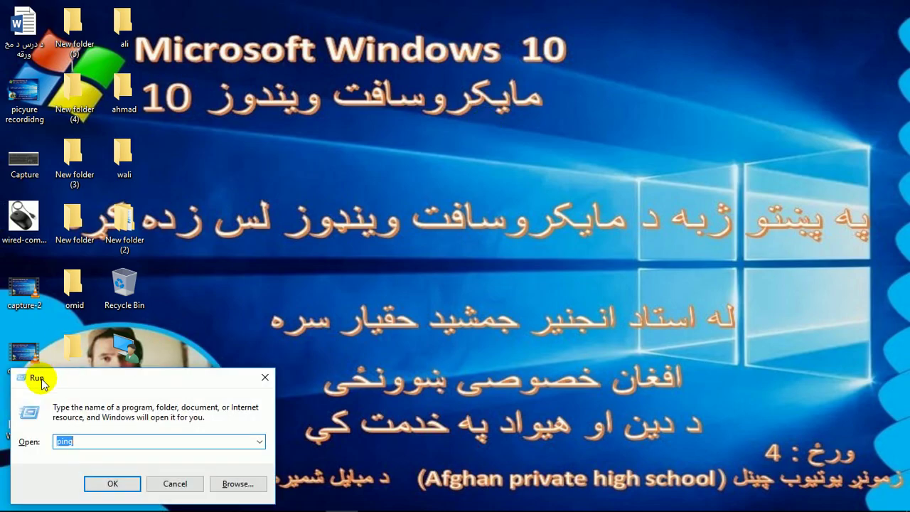
{"action": "left_click", "coordinate": [114, 483]}
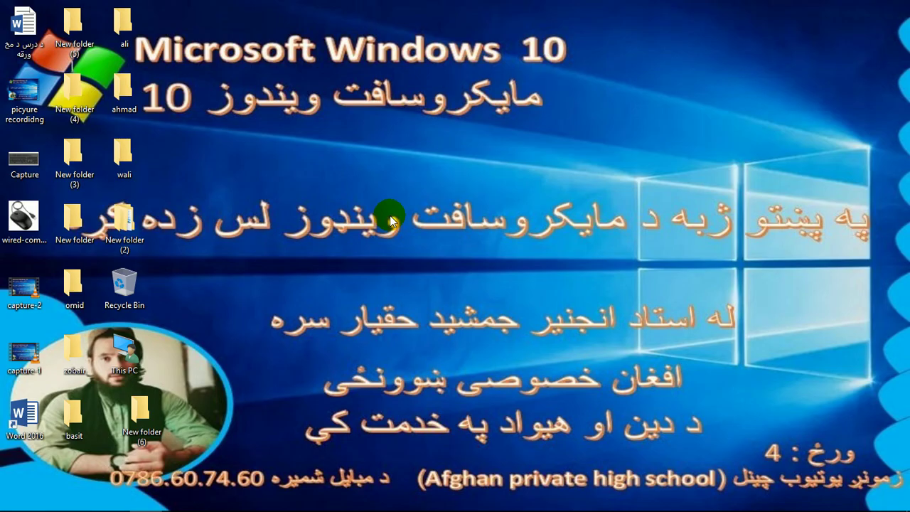
- Copy the wali folder from the desktop
{"action": "right_click", "coordinate": [226, 63]}
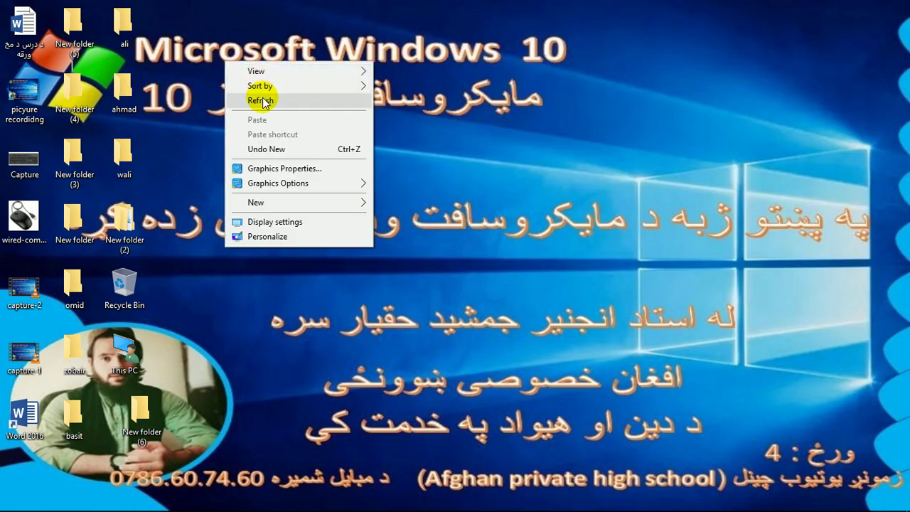
{"action": "left_click", "coordinate": [203, 151]}
{"action": "left_click", "coordinate": [119, 152]}
{"action": "right_click", "coordinate": [122, 155]}
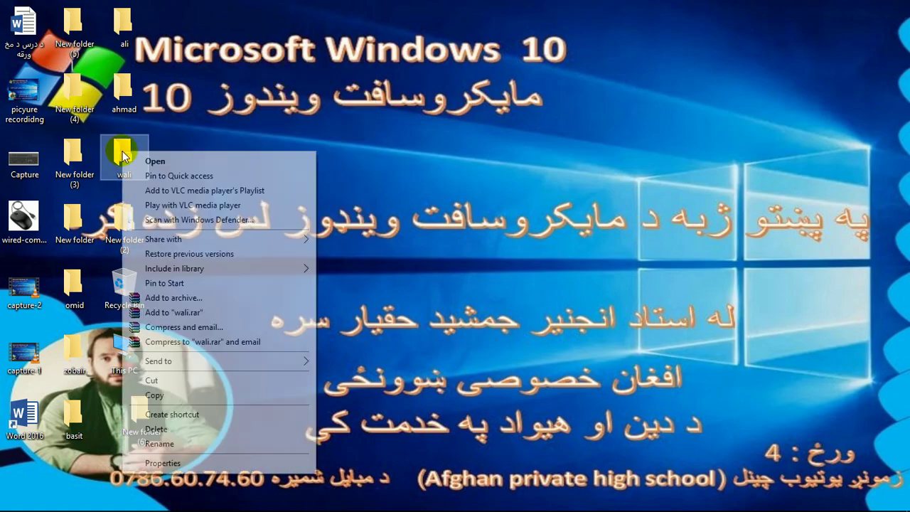
{"action": "left_click", "coordinate": [153, 394]}
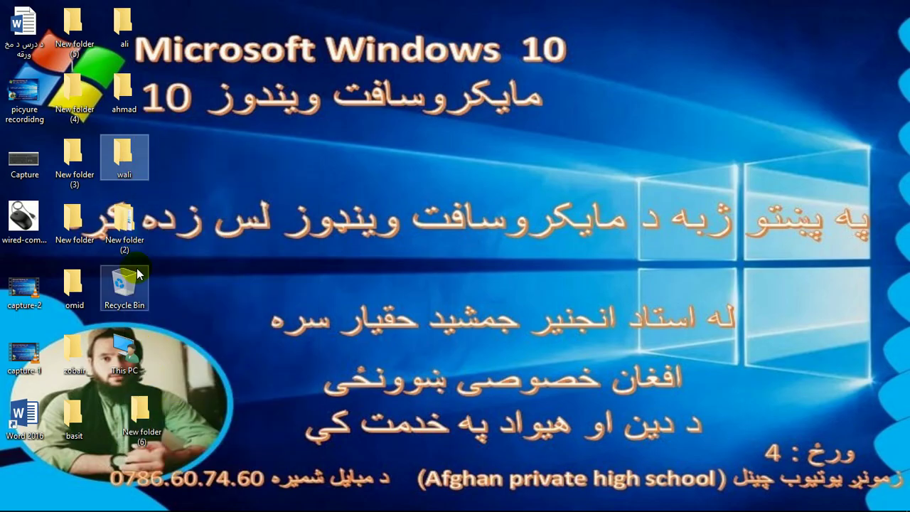
- Paste wali into the ali folder, close the window and refresh the desktop
{"action": "double_click", "coordinate": [124, 29]}
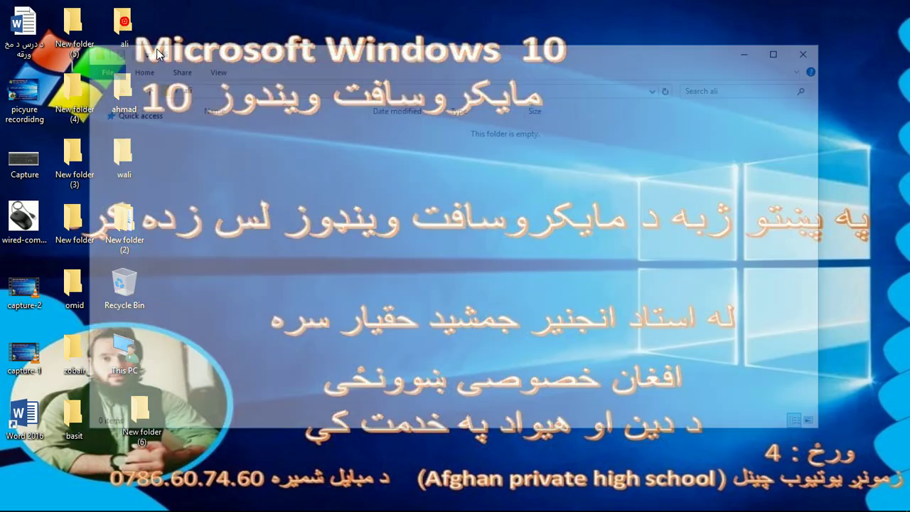
{"action": "right_click", "coordinate": [271, 170]}
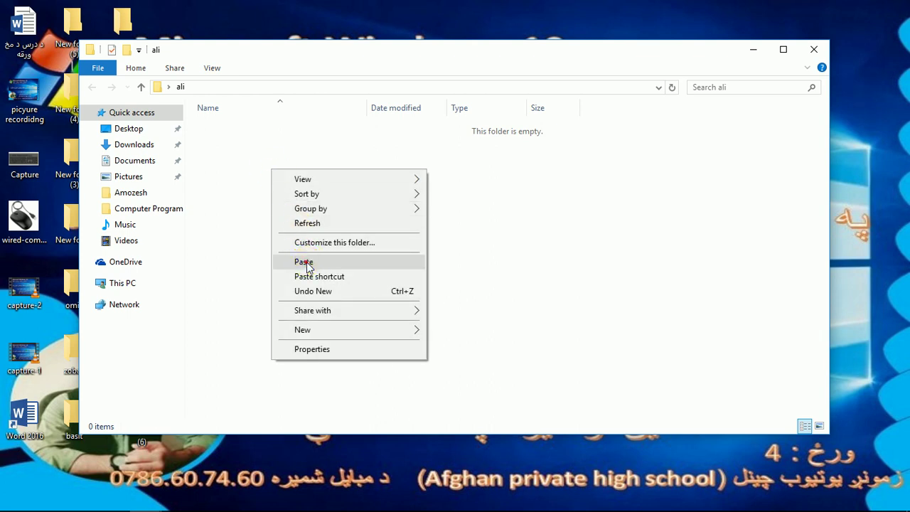
{"action": "left_click", "coordinate": [306, 261]}
{"action": "left_click_drag", "start_coordinate": [389, 75], "coordinate": [428, 81]}
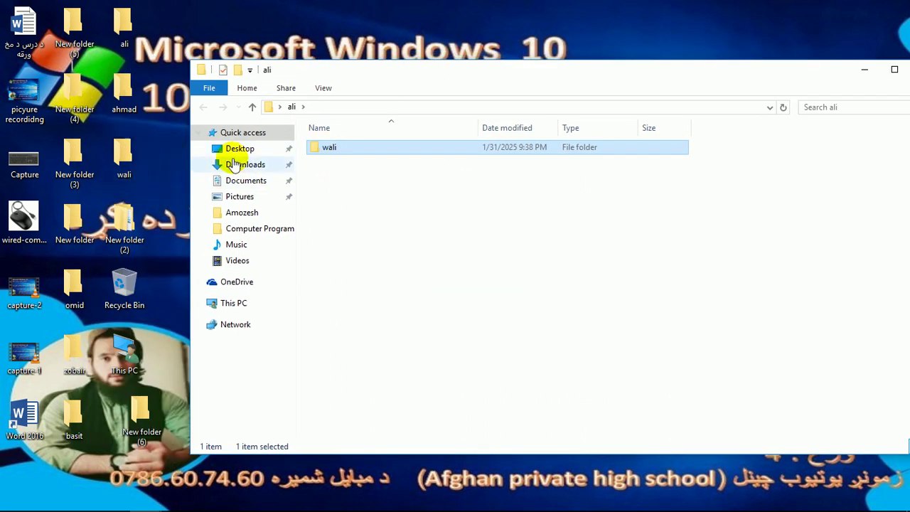
{"action": "left_click_drag", "start_coordinate": [806, 77], "coordinate": [739, 65]}
{"action": "left_click", "coordinate": [859, 55]}
{"action": "right_click", "coordinate": [411, 48]}
{"action": "left_click", "coordinate": [428, 86]}
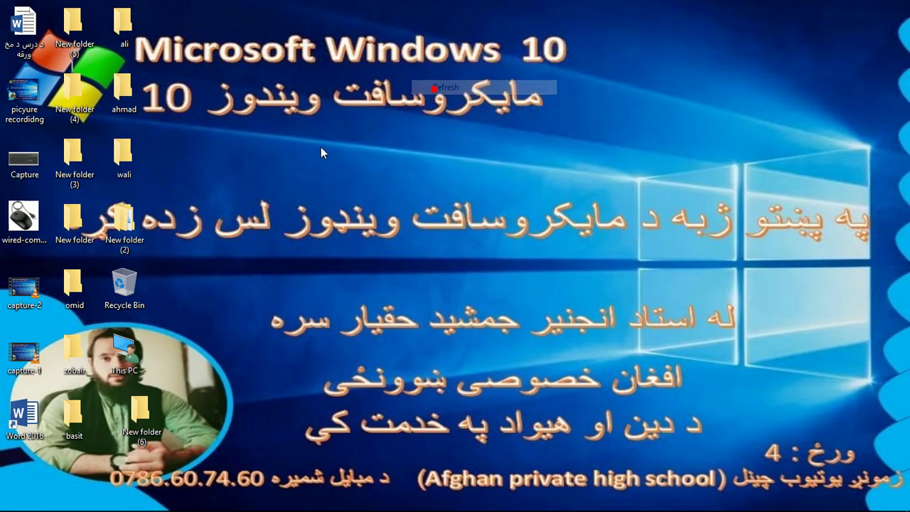
{"action": "left_click", "coordinate": [123, 152]}
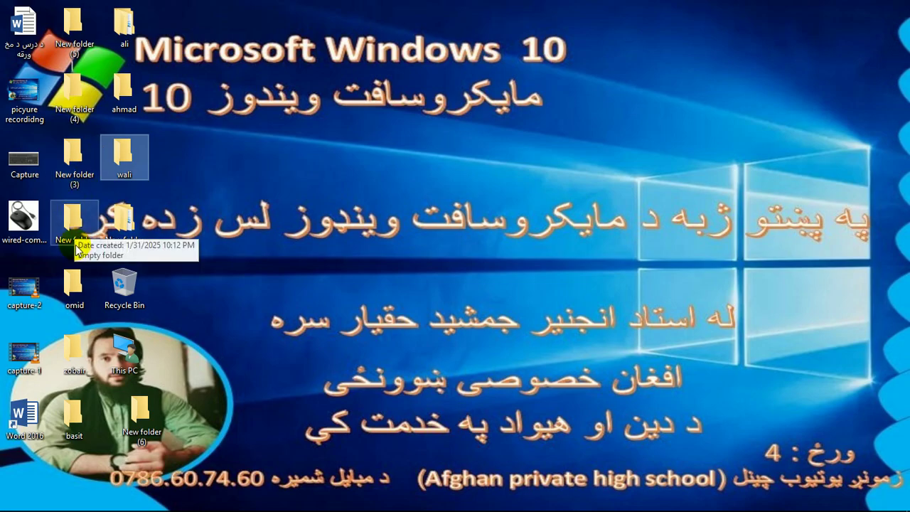
{"action": "left_click", "coordinate": [23, 219]}
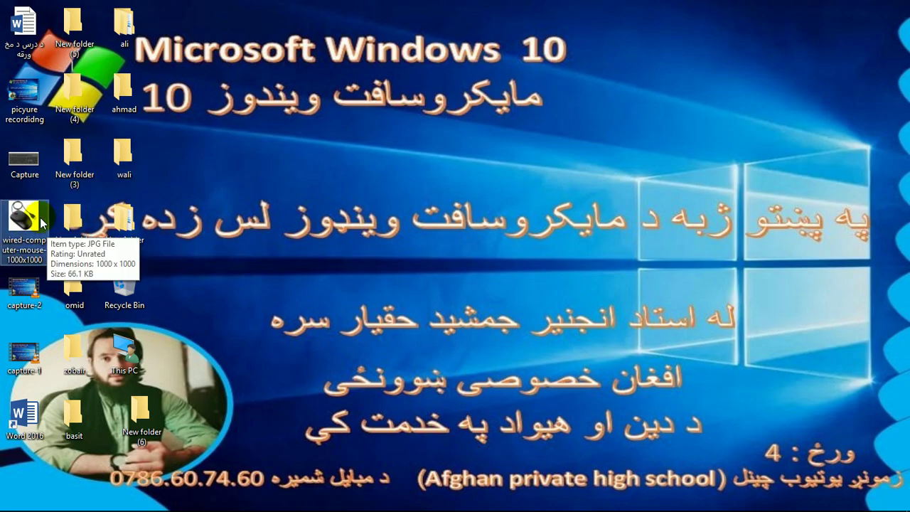
{"action": "double_click", "coordinate": [27, 225]}
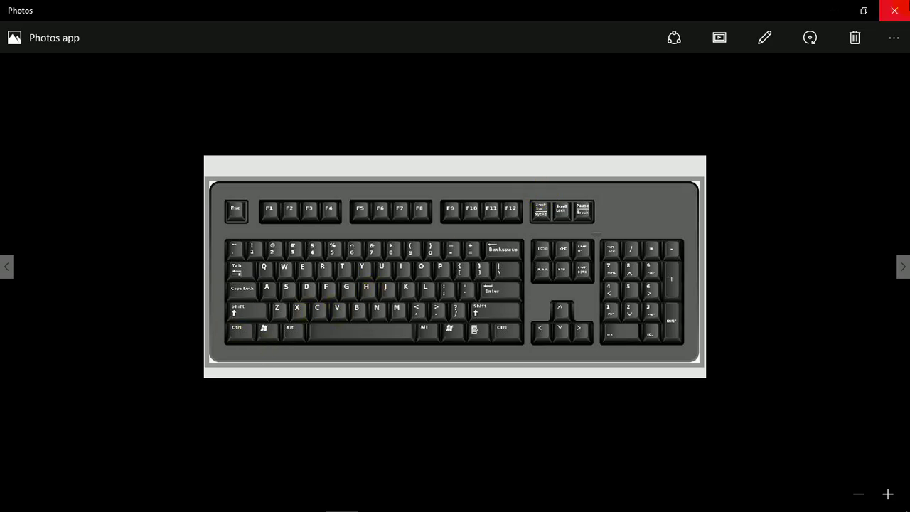
{"action": "left_click", "coordinate": [894, 10]}
{"action": "left_click", "coordinate": [32, 215]}
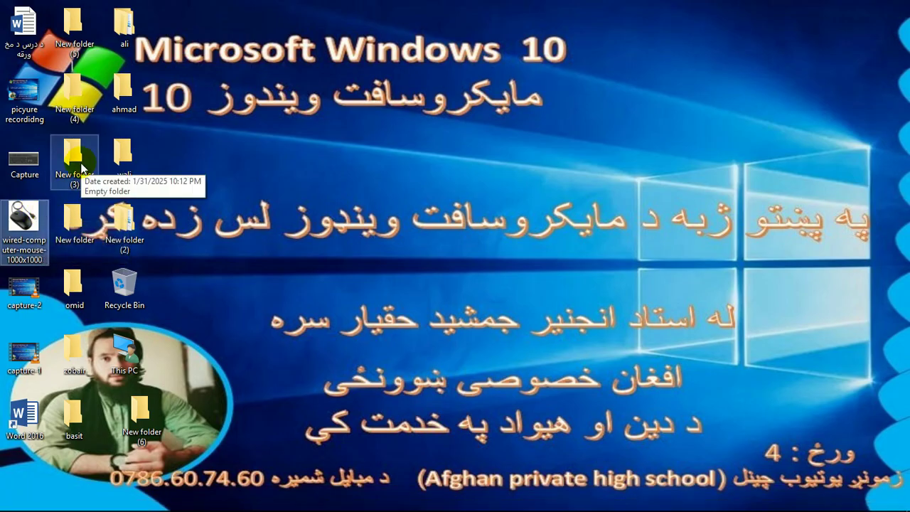
- Paste the mouse picture into the ali folder and switch it to Large icons view
{"action": "left_click", "coordinate": [122, 25]}
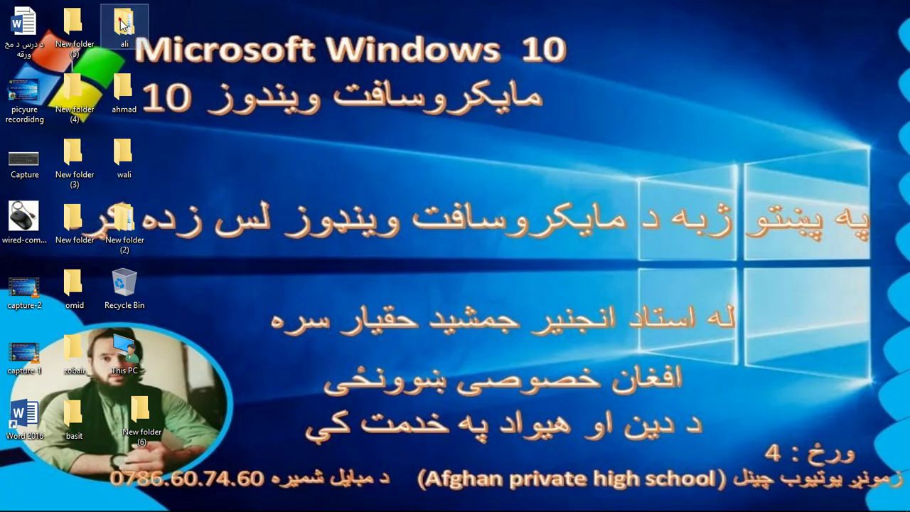
{"action": "double_click", "coordinate": [122, 24]}
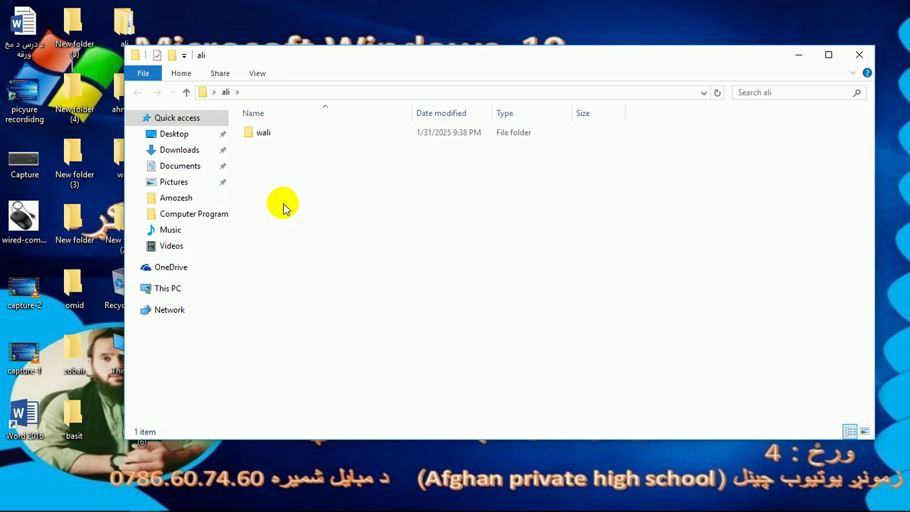
{"action": "key", "text": "ctrl+v"}
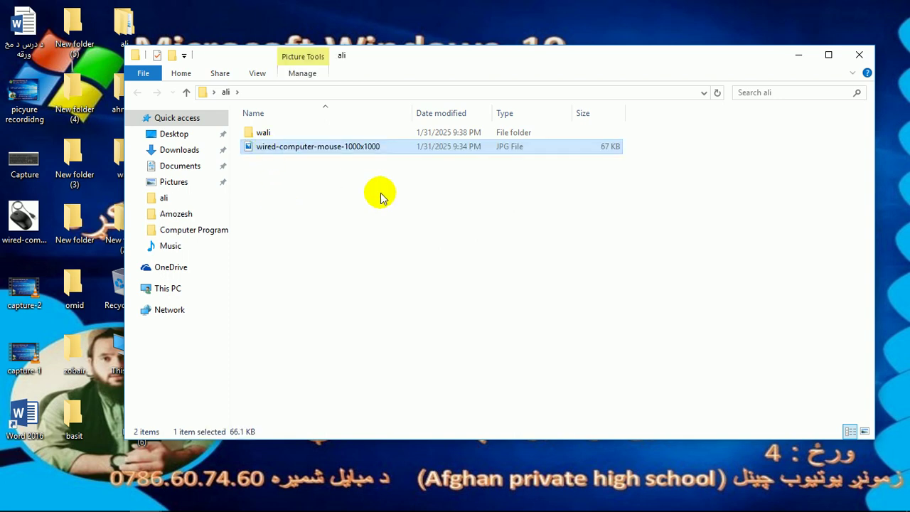
{"action": "right_click", "coordinate": [392, 200]}
{"action": "mouse_move", "coordinate": [426, 209]}
{"action": "left_click", "coordinate": [582, 227]}
{"action": "left_click", "coordinate": [364, 142]}
{"action": "left_click", "coordinate": [455, 155]}
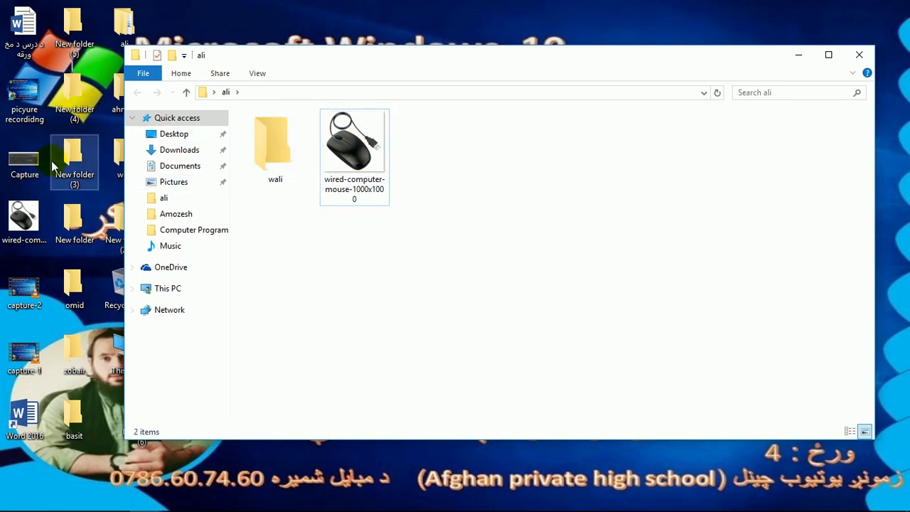
- Copy the desktop Capture image into the ali folder, then close the window
{"action": "left_click", "coordinate": [25, 162]}
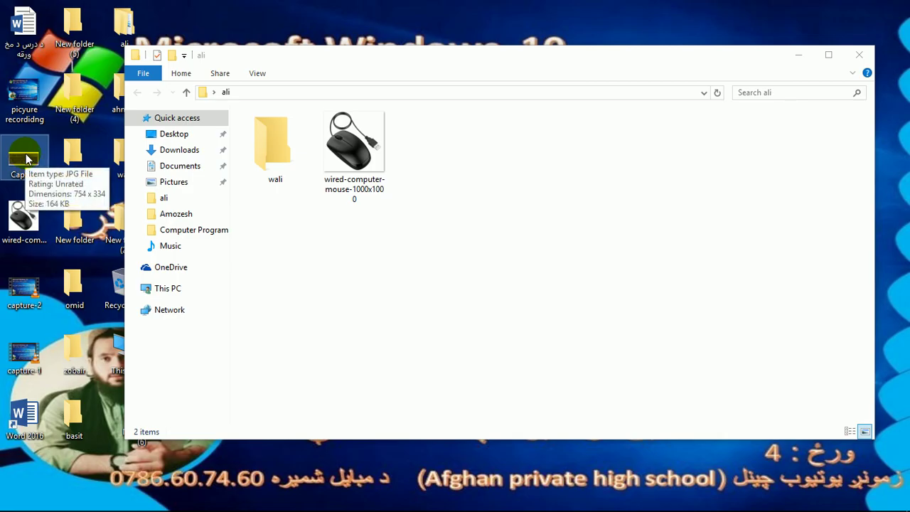
{"action": "right_click", "coordinate": [26, 162]}
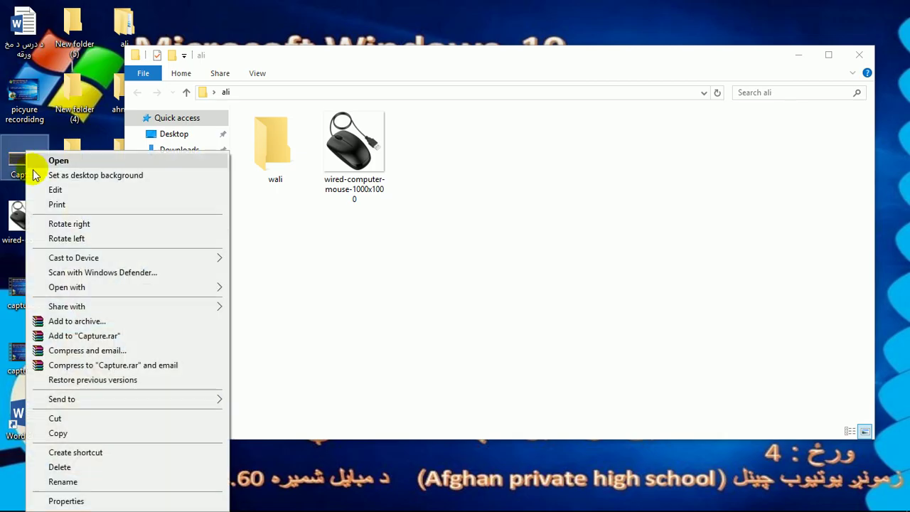
{"action": "left_click", "coordinate": [57, 433]}
{"action": "left_click", "coordinate": [539, 189]}
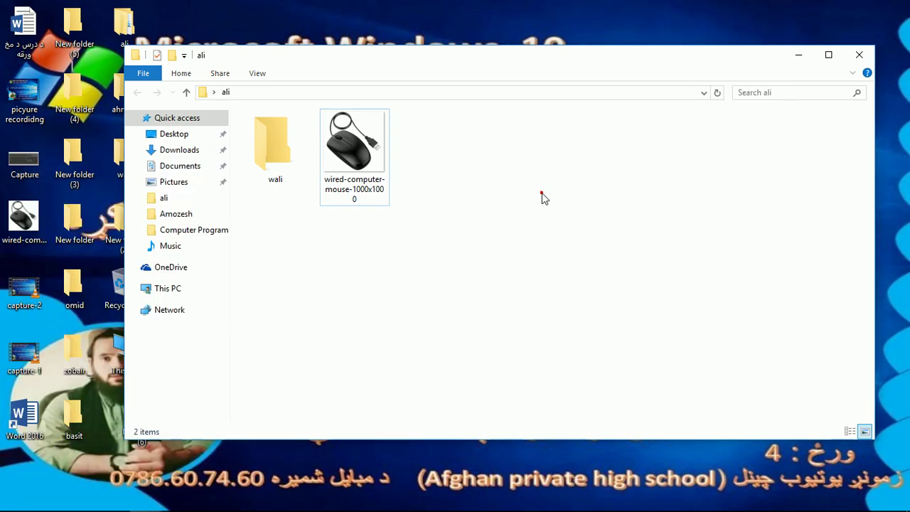
{"action": "right_click", "coordinate": [527, 162]}
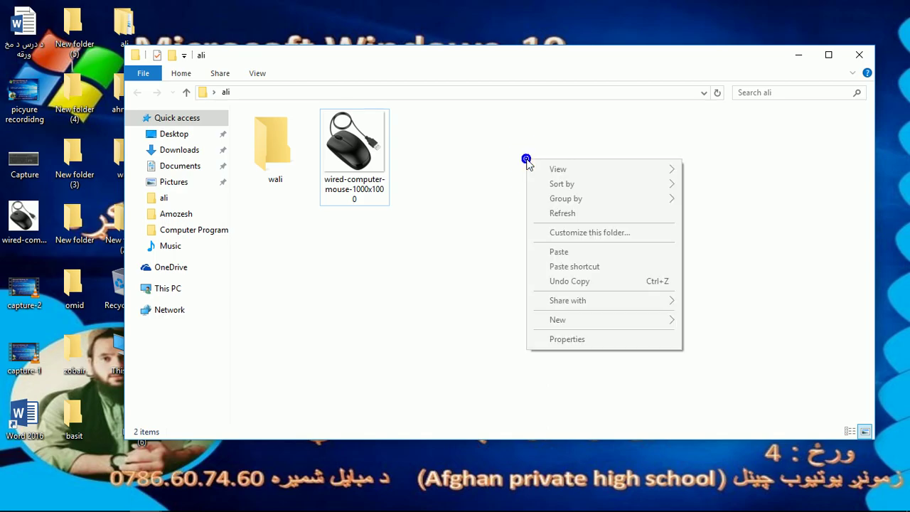
{"action": "left_click", "coordinate": [561, 253]}
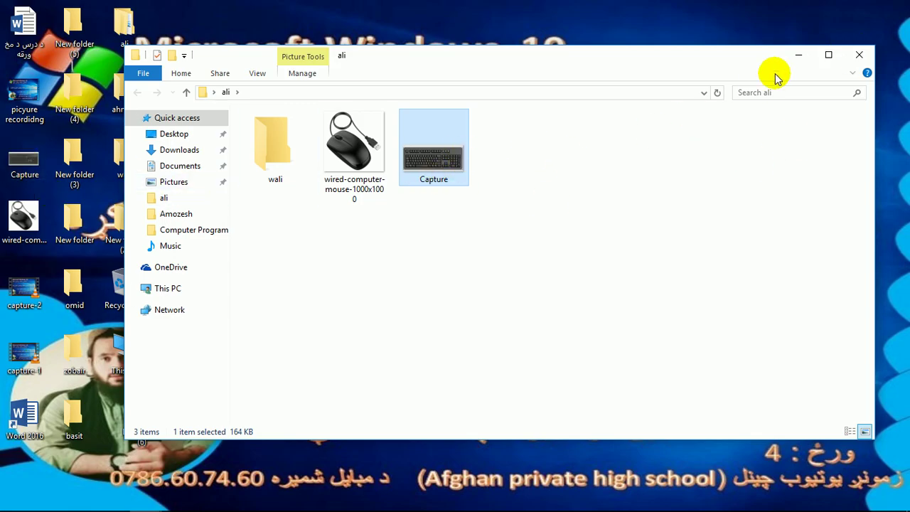
{"action": "left_click", "coordinate": [859, 55]}
{"action": "right_click", "coordinate": [282, 68]}
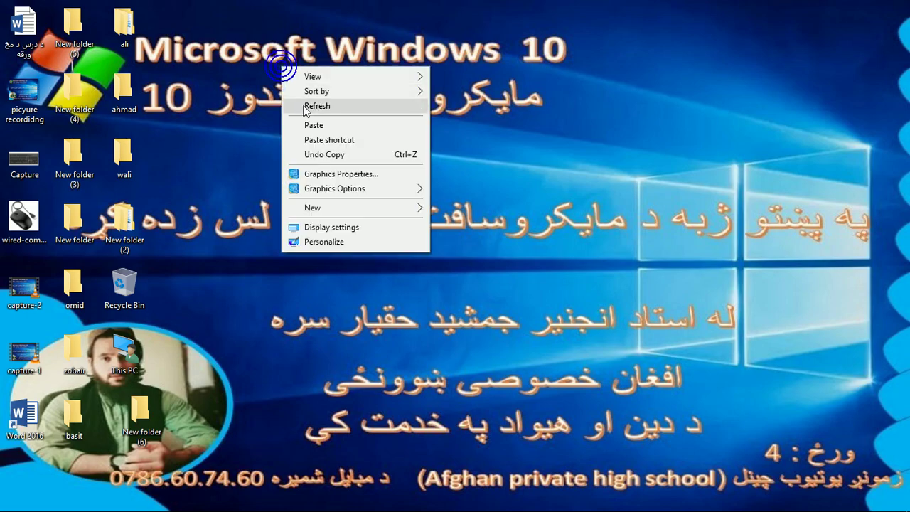
{"action": "left_click", "coordinate": [305, 108]}
{"action": "right_click", "coordinate": [286, 106]}
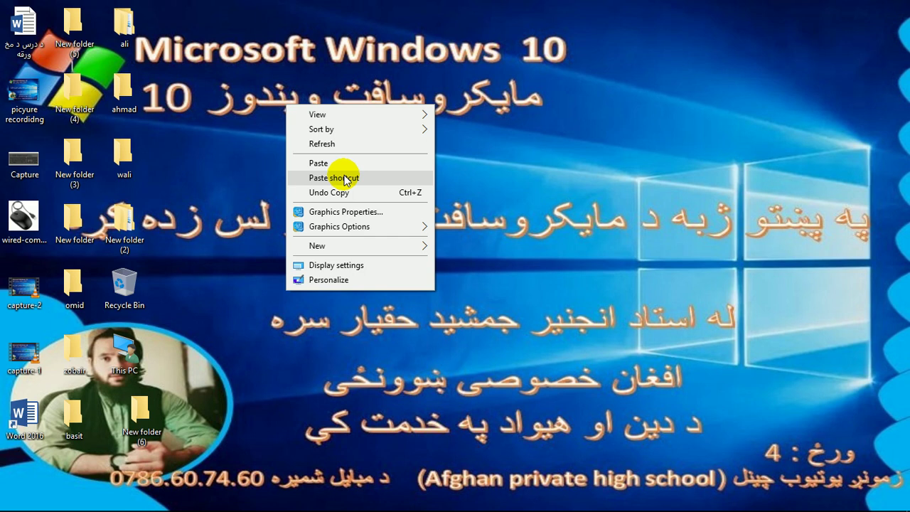
{"action": "left_click", "coordinate": [184, 163]}
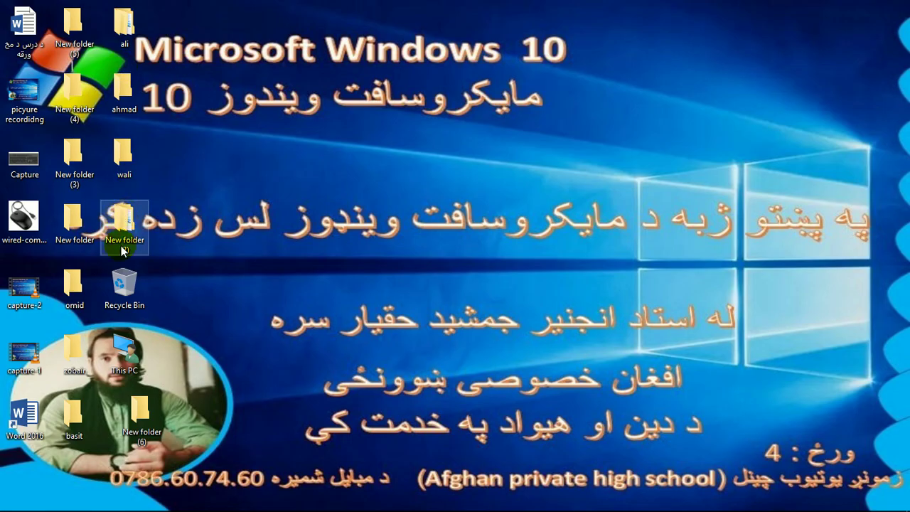
{"action": "left_click", "coordinate": [71, 284]}
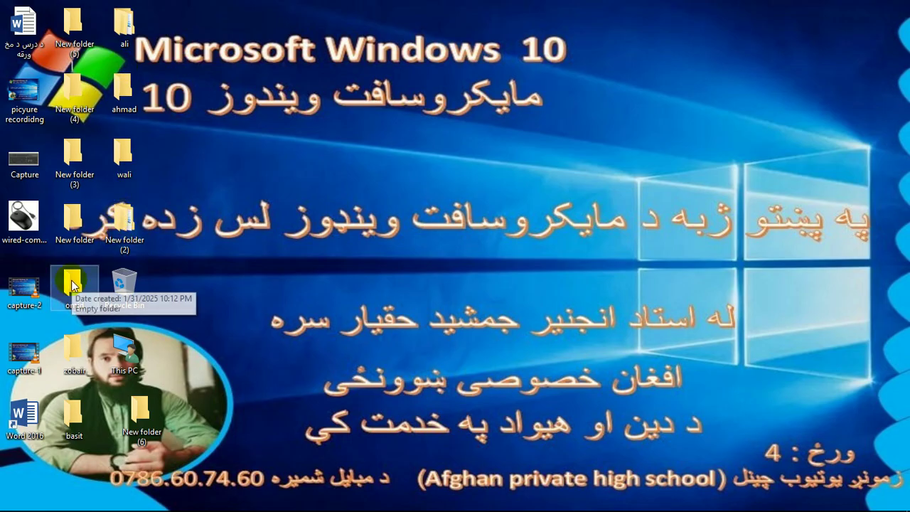
- Create a new Word document on the desktop, rename it to a person's name, and open it
{"action": "right_click", "coordinate": [242, 84]}
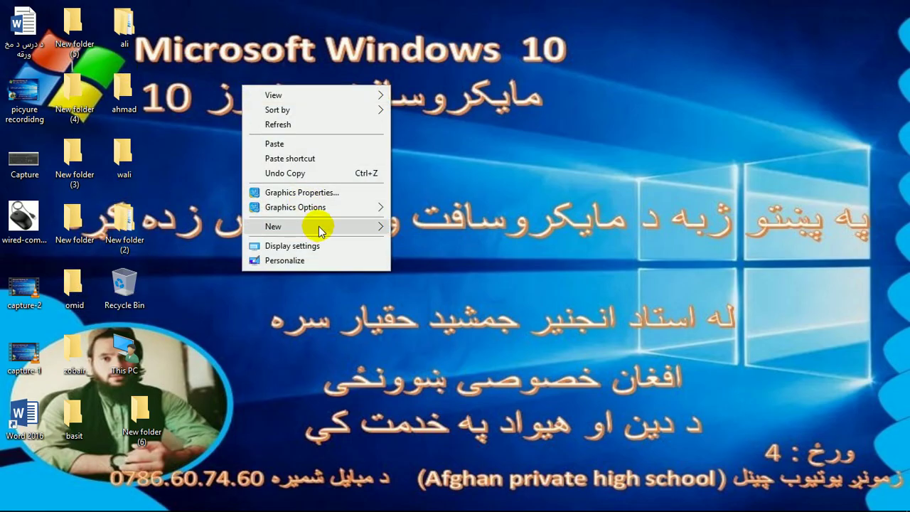
{"action": "mouse_move", "coordinate": [323, 226]}
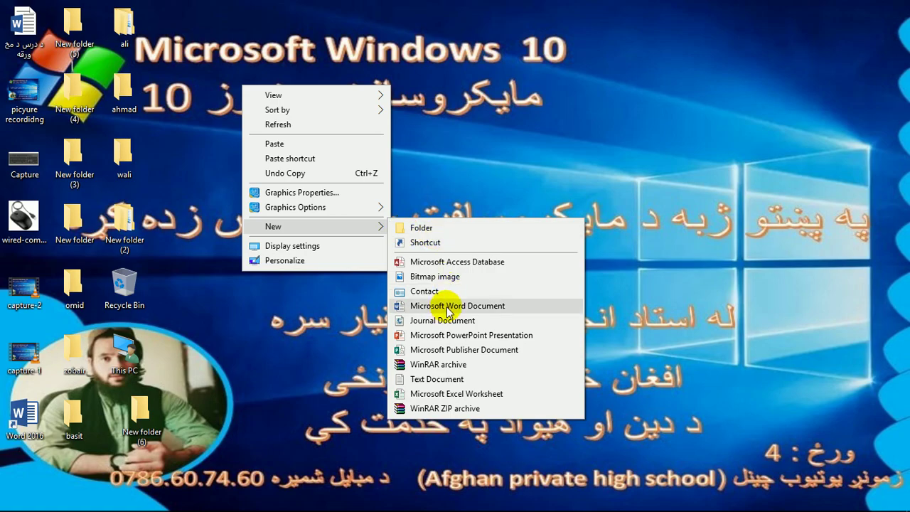
{"action": "left_click", "coordinate": [447, 307]}
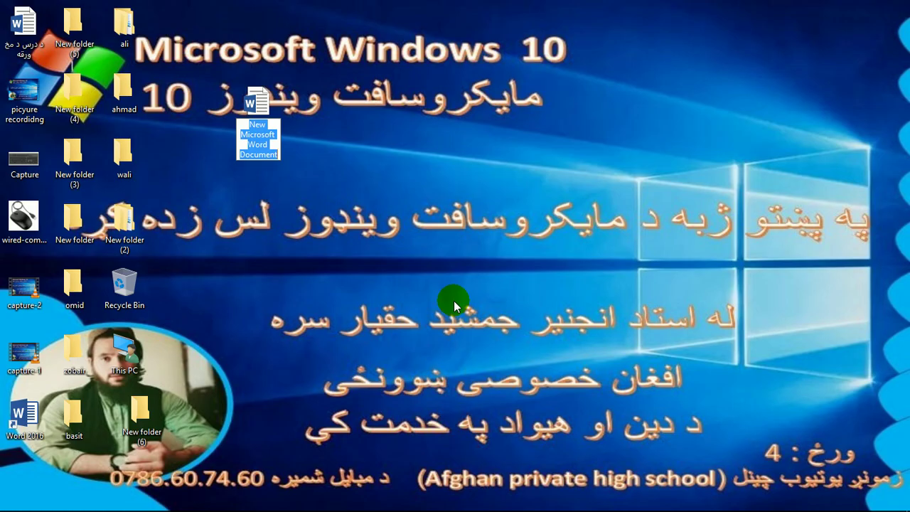
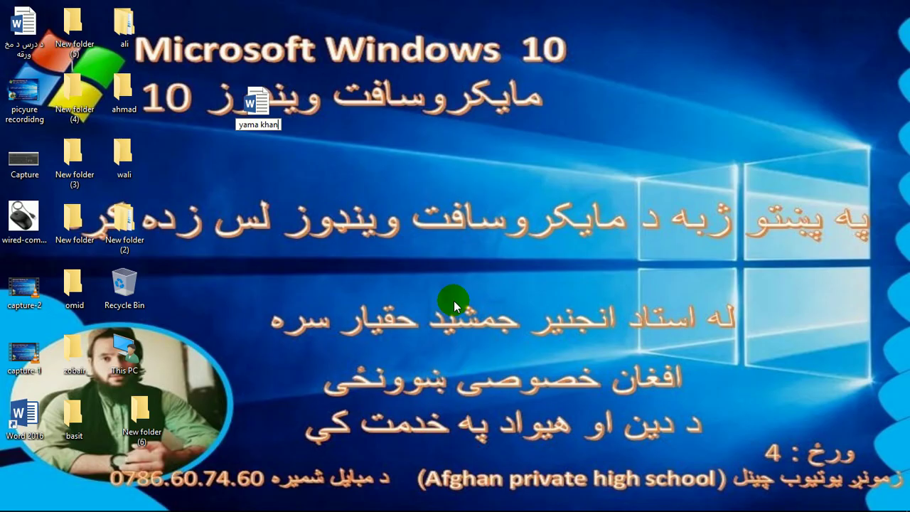
{"action": "key", "text": "Return"}
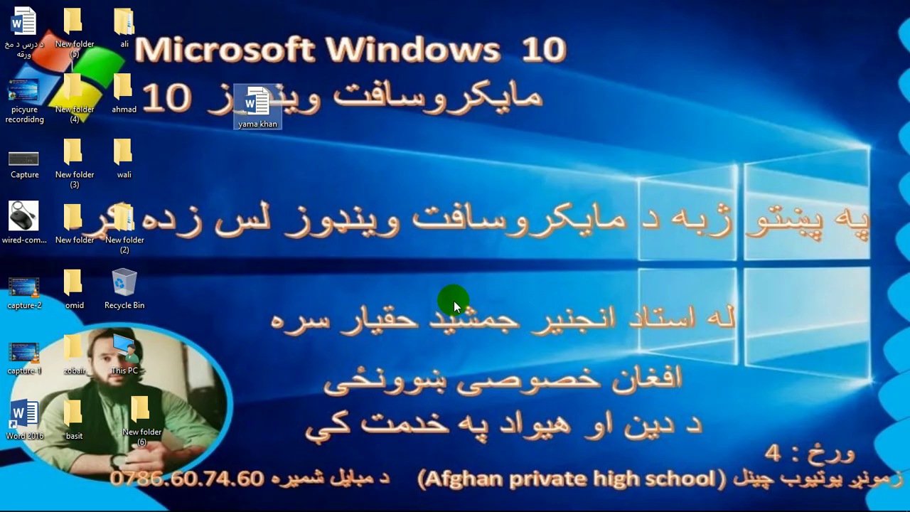
{"action": "key", "text": "Return"}
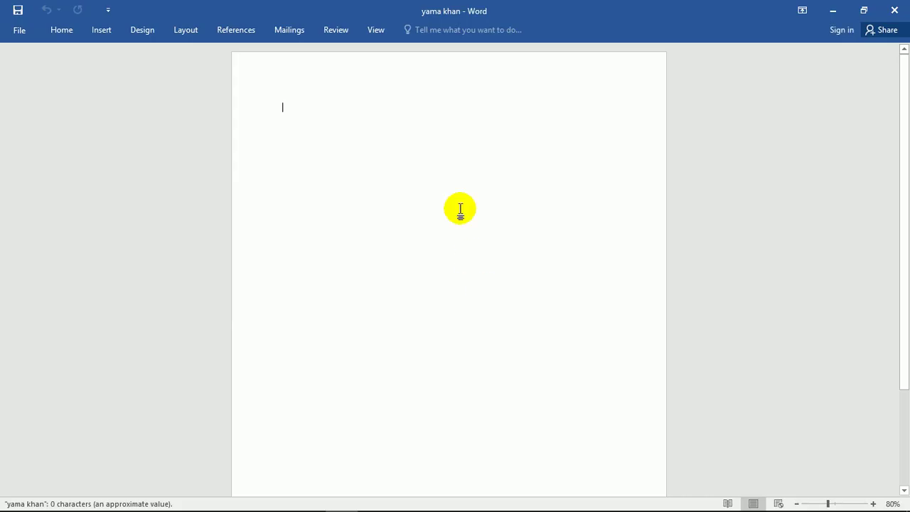
- Fill the document with five sample paragraphs using =rand(), then close Word saving the changes
{"action": "type", "text": "="}
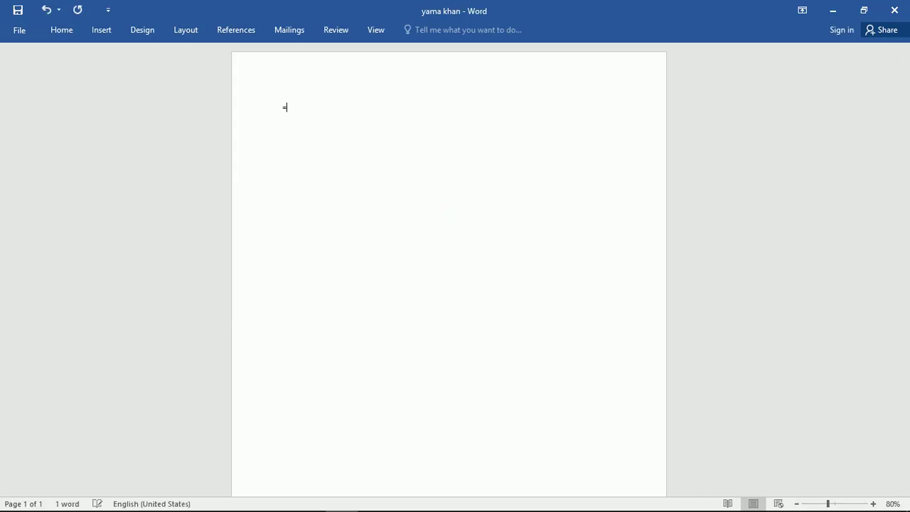
{"action": "type", "text": "rand*("}
{"action": "key", "text": "BackSpace"}
{"action": "key", "text": "BackSpace"}
{"action": "type", "text": "*"}
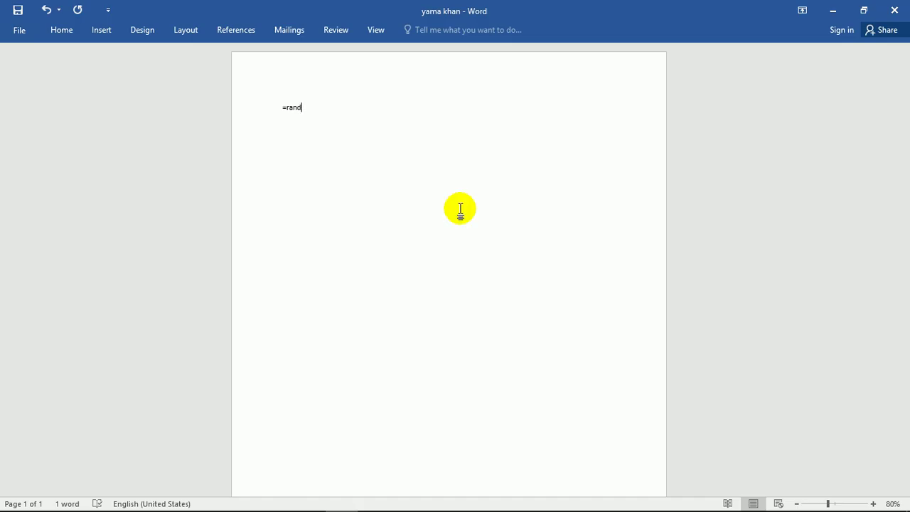
{"action": "key", "text": "Return"}
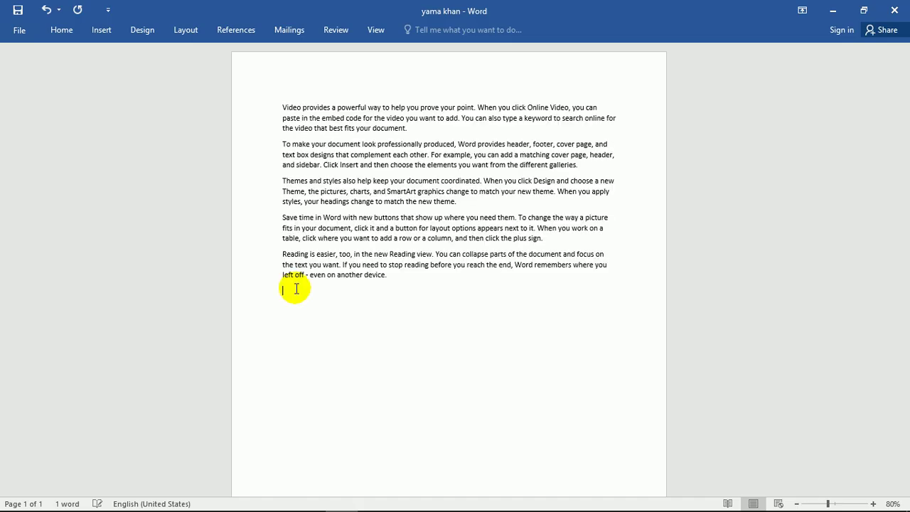
{"action": "left_click", "coordinate": [895, 10]}
{"action": "left_click", "coordinate": [402, 288]}
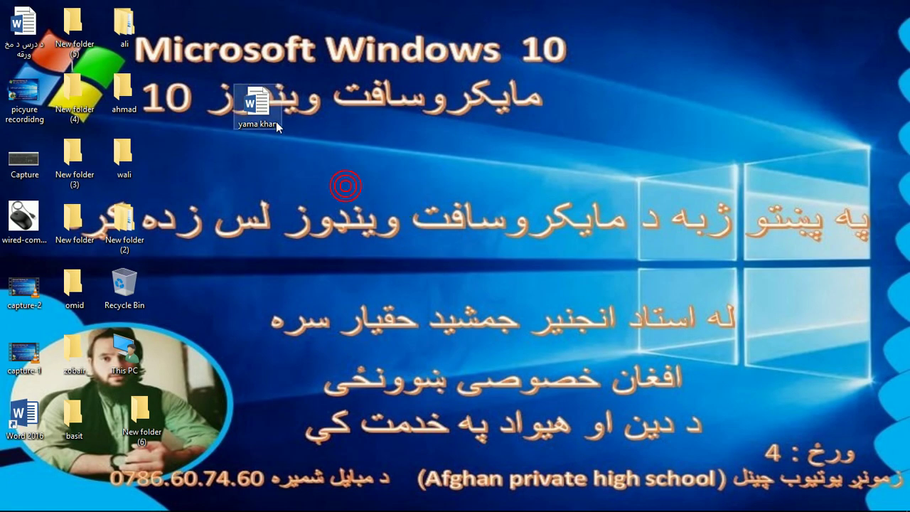
- Copy the Word document into the omid folder and check the pasted copy opens in Word
{"action": "right_click", "coordinate": [247, 100]}
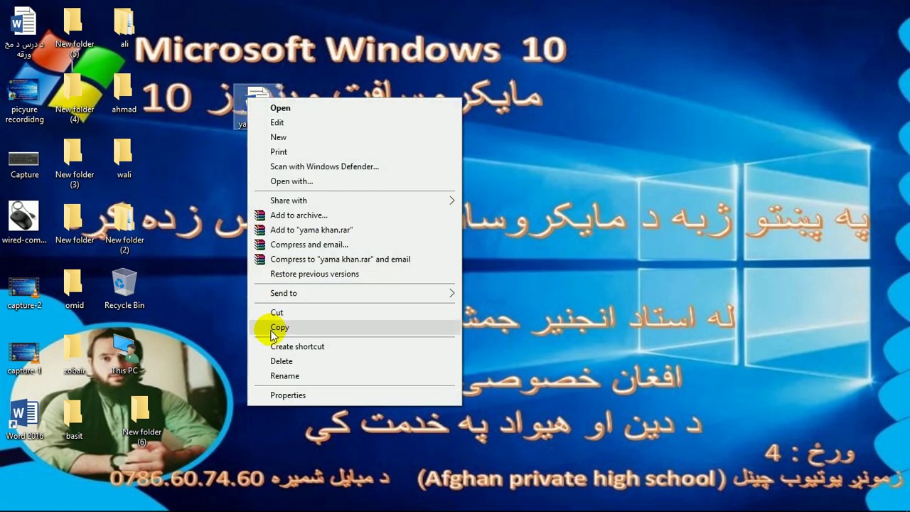
{"action": "left_click", "coordinate": [272, 328]}
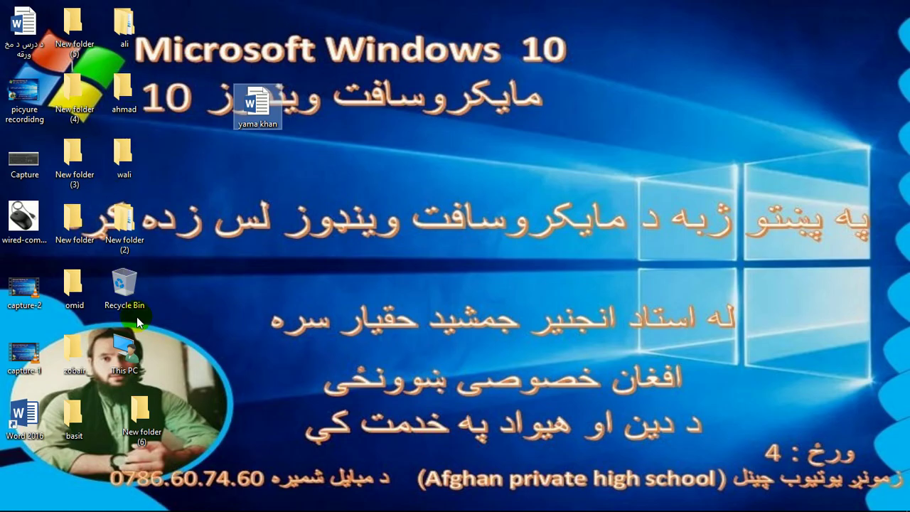
{"action": "double_click", "coordinate": [73, 285]}
{"action": "right_click", "coordinate": [366, 201]}
{"action": "left_click", "coordinate": [399, 293]}
{"action": "left_click_drag", "start_coordinate": [482, 63], "coordinate": [532, 138]}
{"action": "double_click", "coordinate": [323, 213]}
{"action": "left_click", "coordinate": [894, 9]}
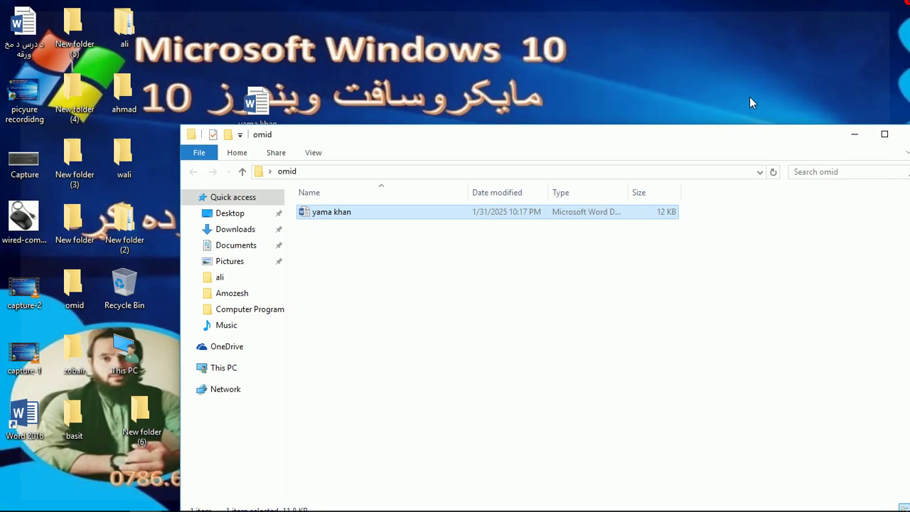
- Empty the Recycle Bin, then reopen the omid copy in Word and close it again
{"action": "left_click_drag", "start_coordinate": [256, 101], "coordinate": [132, 282]}
{"action": "right_click", "coordinate": [131, 283]}
{"action": "left_click", "coordinate": [153, 299]}
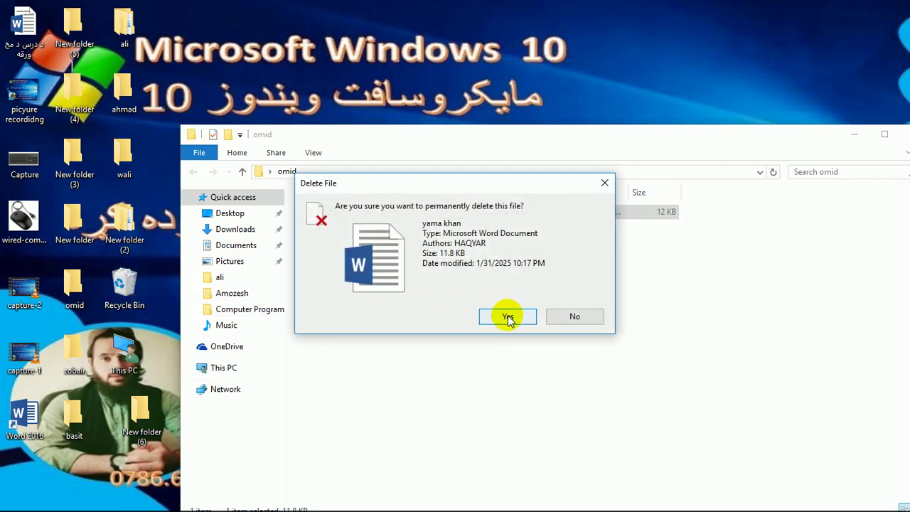
{"action": "left_click", "coordinate": [507, 317]}
{"action": "left_click", "coordinate": [342, 215]}
{"action": "double_click", "coordinate": [342, 215]}
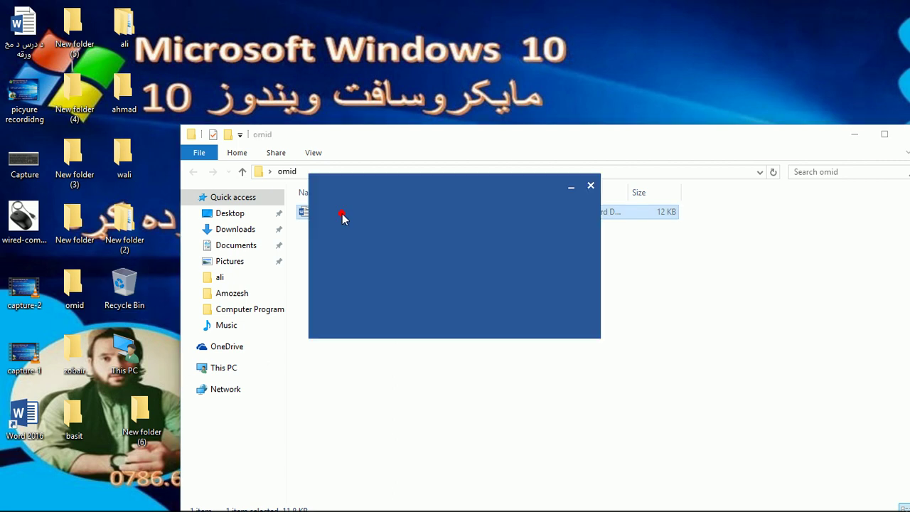
{"action": "left_click", "coordinate": [892, 8]}
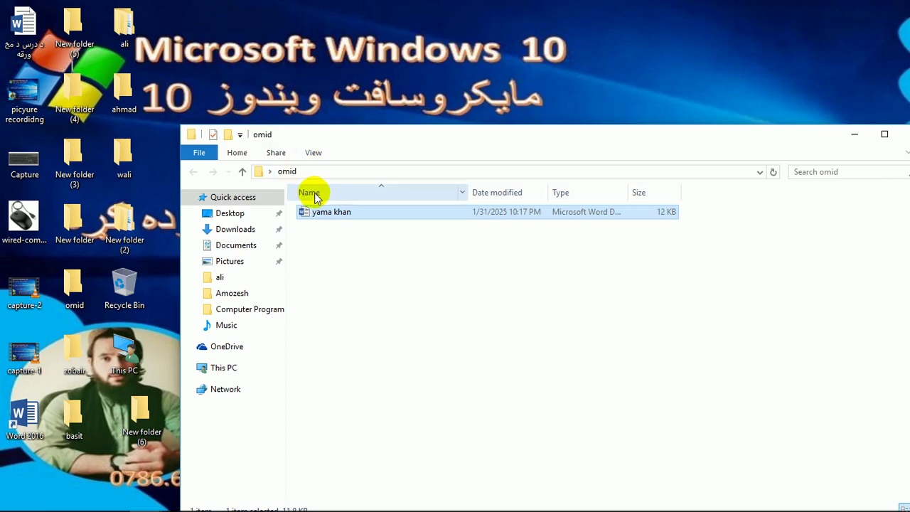
- Paste a shortcut to the omid Word document onto the desktop
{"action": "right_click", "coordinate": [324, 217]}
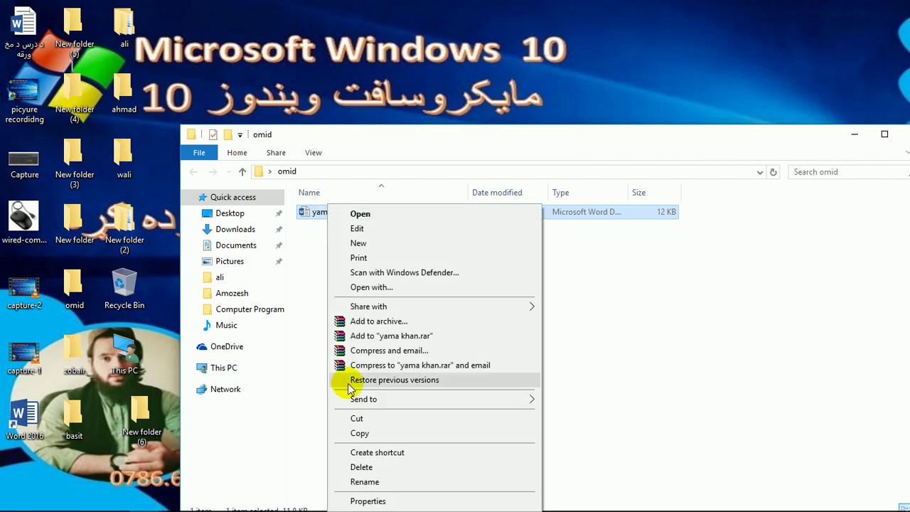
{"action": "left_click", "coordinate": [354, 431]}
{"action": "right_click", "coordinate": [235, 44]}
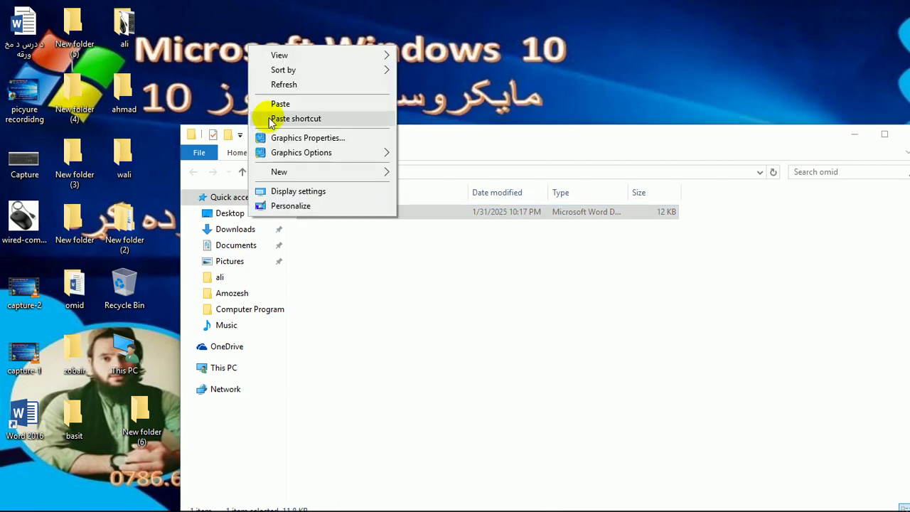
{"action": "left_click", "coordinate": [284, 103]}
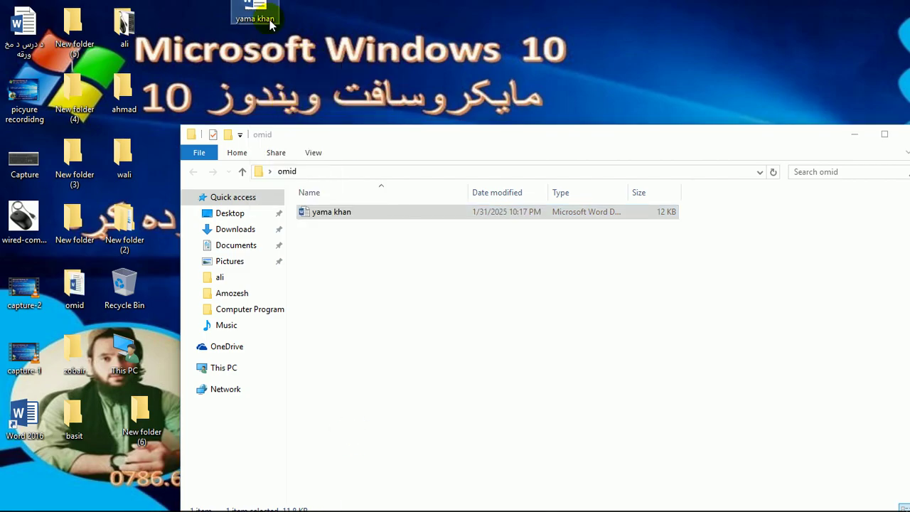
{"action": "left_click", "coordinate": [341, 212]}
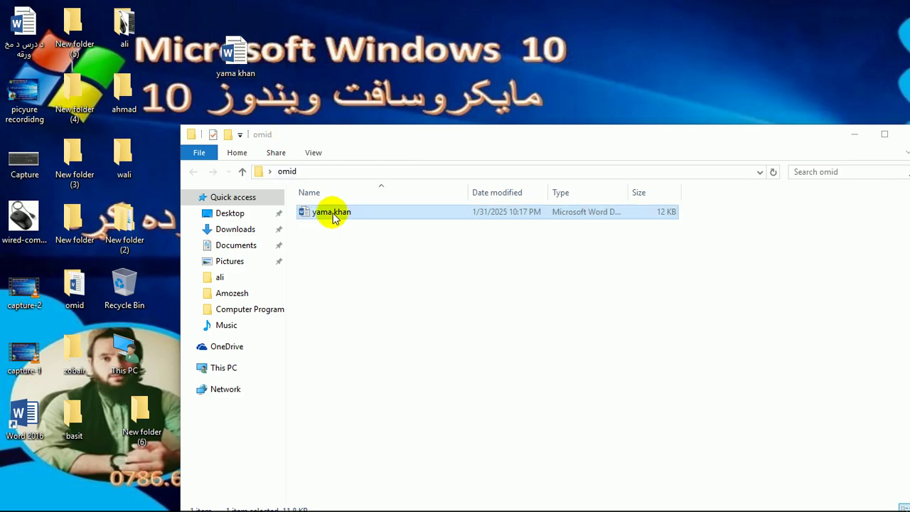
- Drag the desktop copy of the document to the Recycle Bin and empty the bin
{"action": "left_click", "coordinate": [235, 51]}
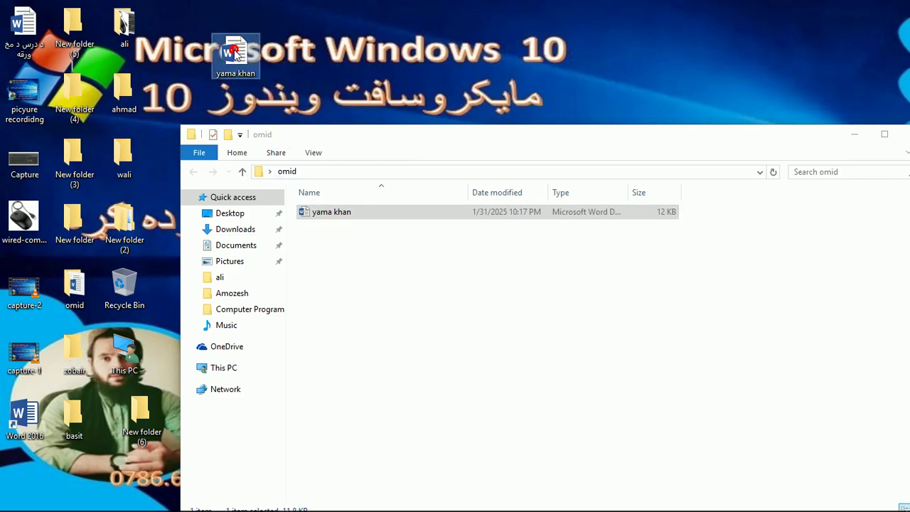
{"action": "left_click_drag", "start_coordinate": [237, 54], "coordinate": [134, 283]}
{"action": "right_click", "coordinate": [133, 283]}
{"action": "left_click", "coordinate": [182, 305]}
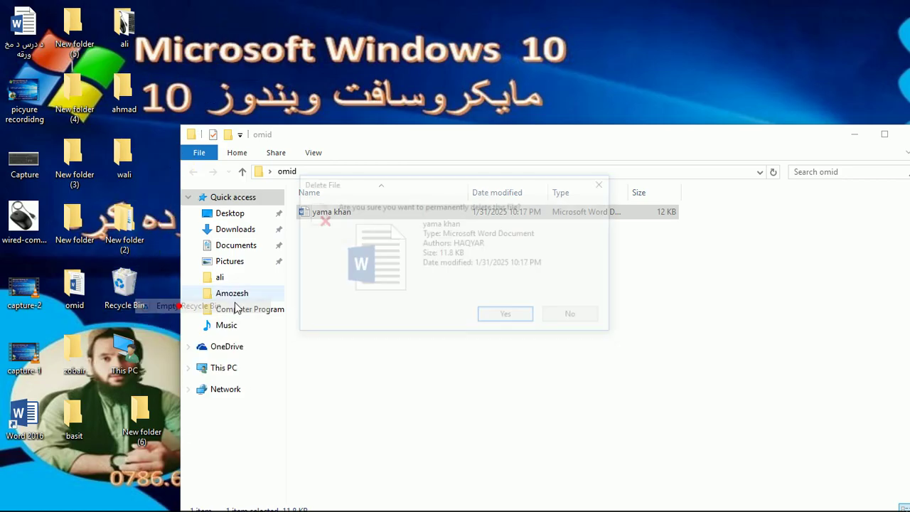
{"action": "left_click", "coordinate": [491, 316]}
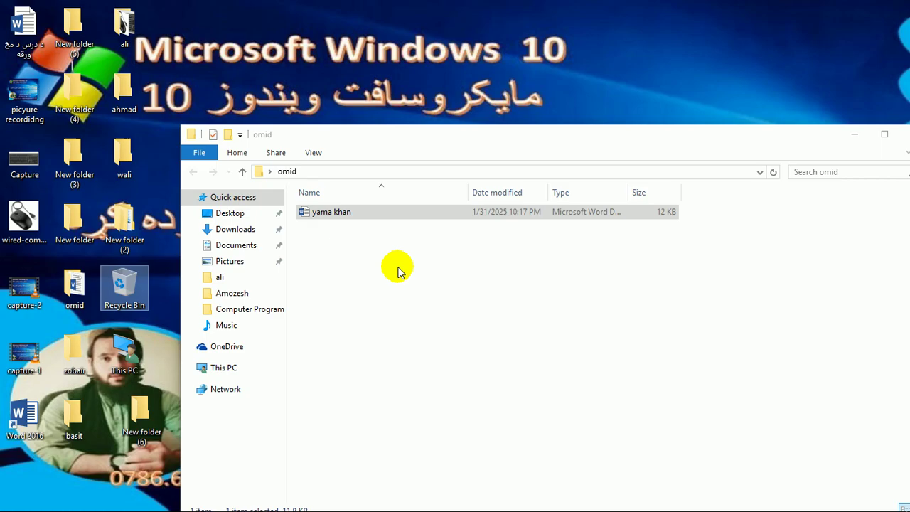
- Paste another desktop shortcut to the omid document, then go up to the Desktop folder
{"action": "right_click", "coordinate": [335, 211]}
{"action": "left_click", "coordinate": [356, 432]}
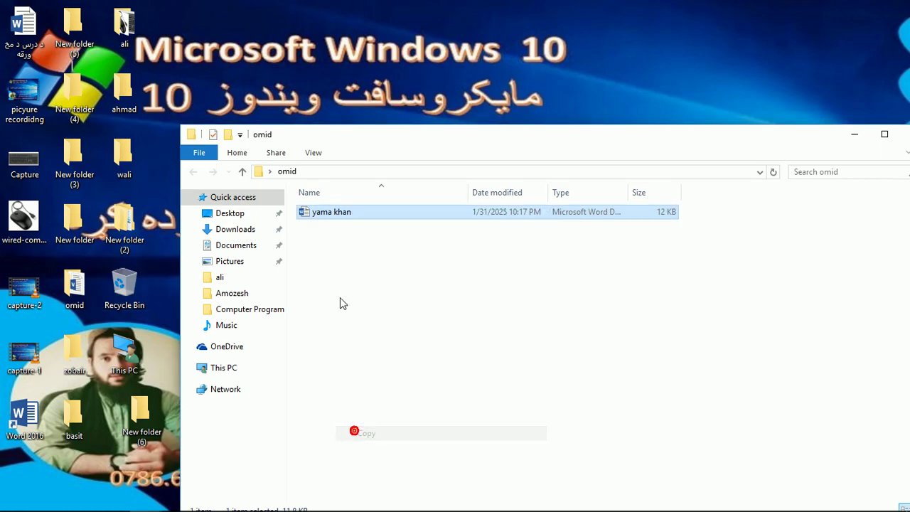
{"action": "right_click", "coordinate": [281, 47]}
{"action": "left_click", "coordinate": [318, 122]}
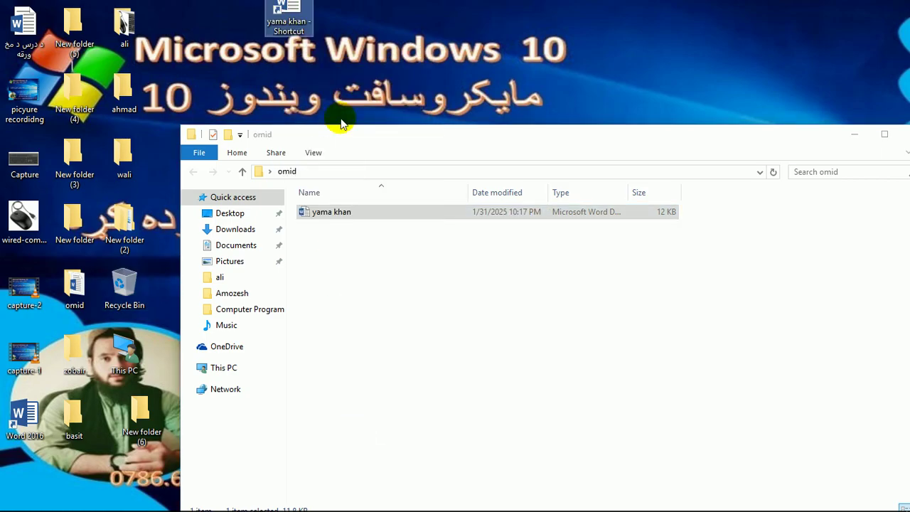
{"action": "left_click", "coordinate": [335, 219]}
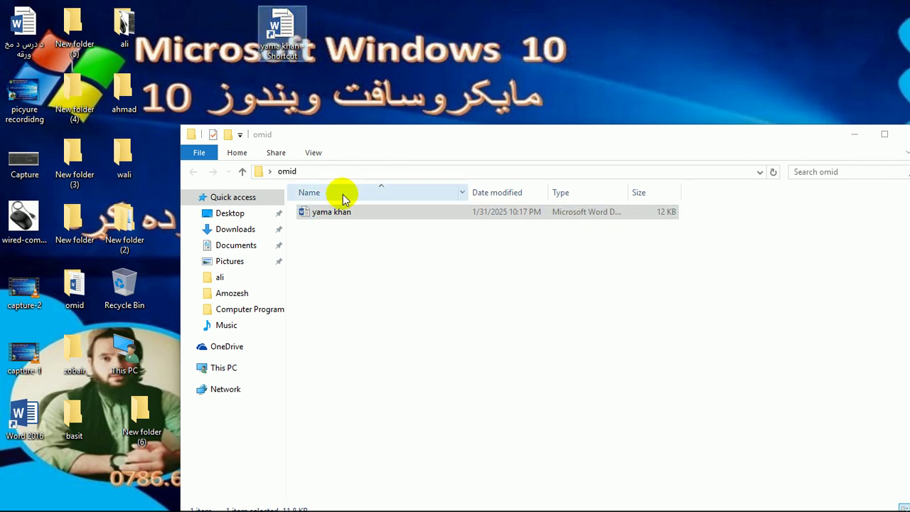
{"action": "left_click", "coordinate": [328, 216]}
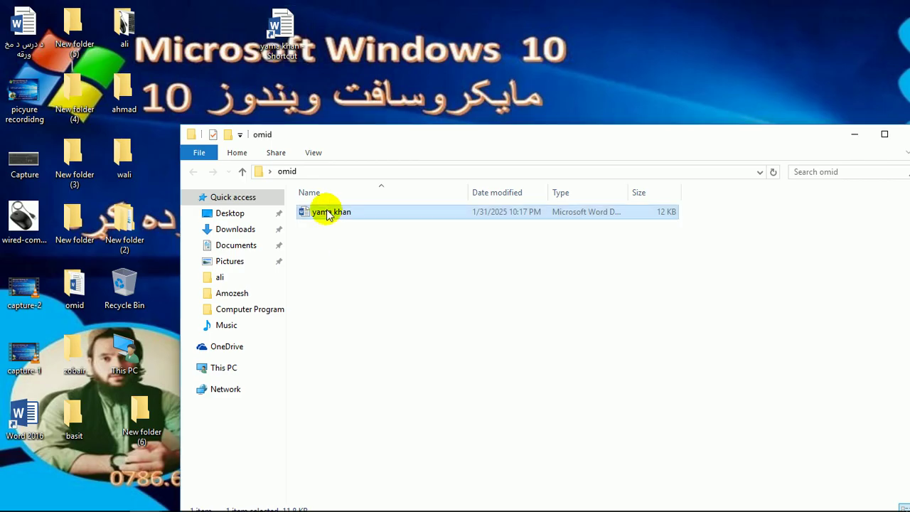
{"action": "key", "text": "alt+Up"}
- Delete the omid folder to the Recycle Bin and close the Desktop folder window
{"action": "key", "text": "Delete"}
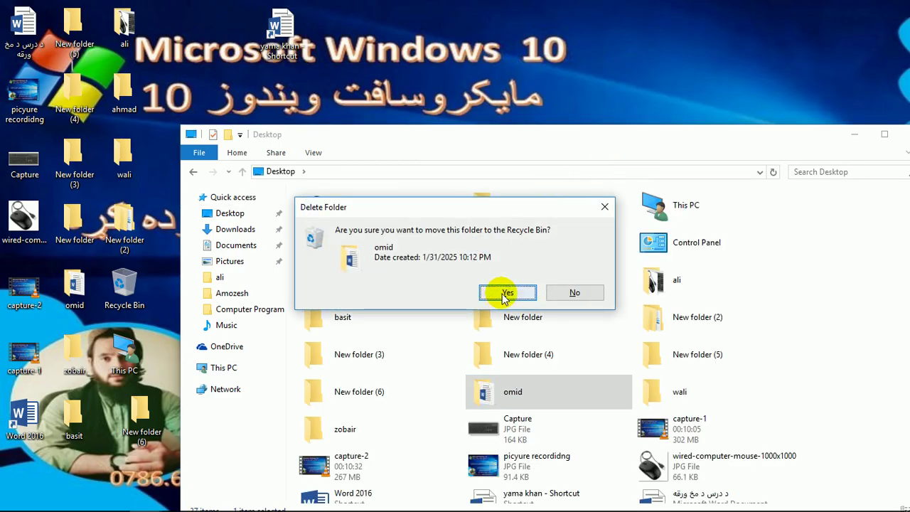
{"action": "left_click", "coordinate": [498, 294]}
{"action": "left_click_drag", "start_coordinate": [768, 135], "coordinate": [656, 152]}
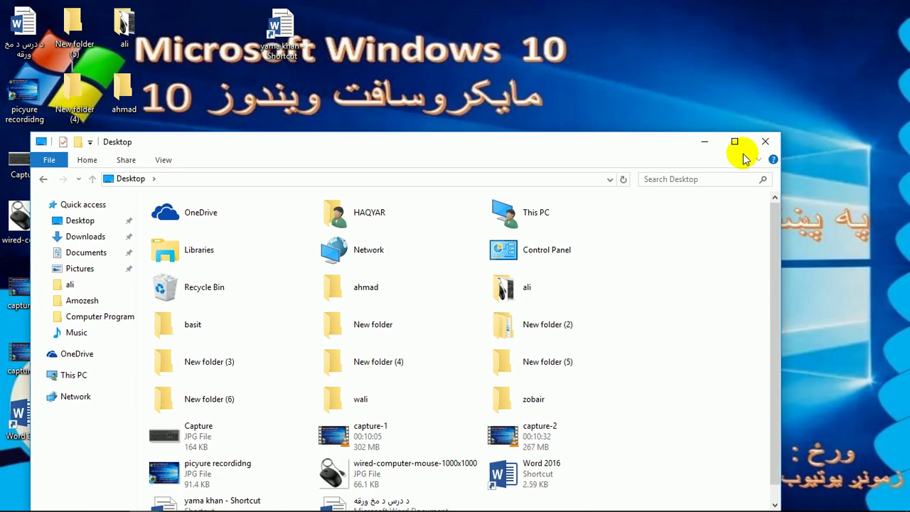
{"action": "left_click", "coordinate": [766, 141]}
- Keep the now-broken document shortcut despite the warning and move it lower on the desktop
{"action": "double_click", "coordinate": [281, 29]}
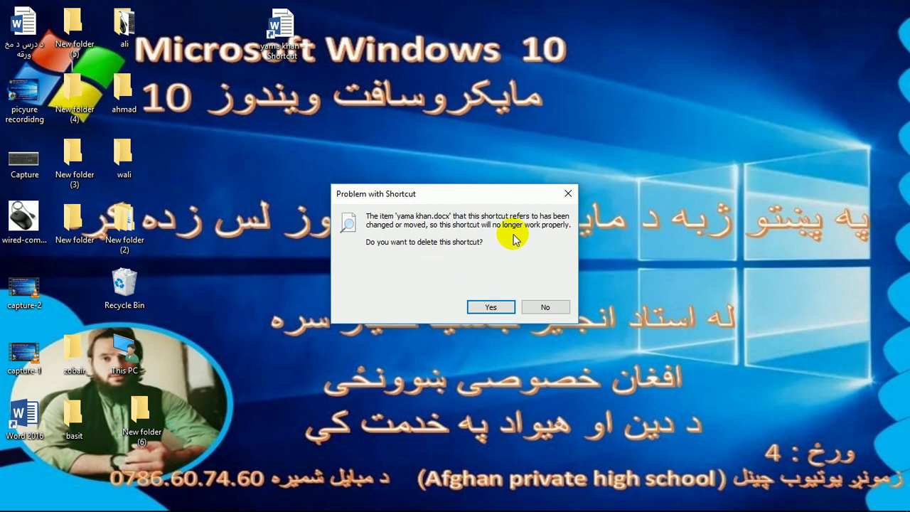
{"action": "left_click", "coordinate": [552, 307]}
{"action": "left_click_drag", "start_coordinate": [280, 27], "coordinate": [229, 90]}
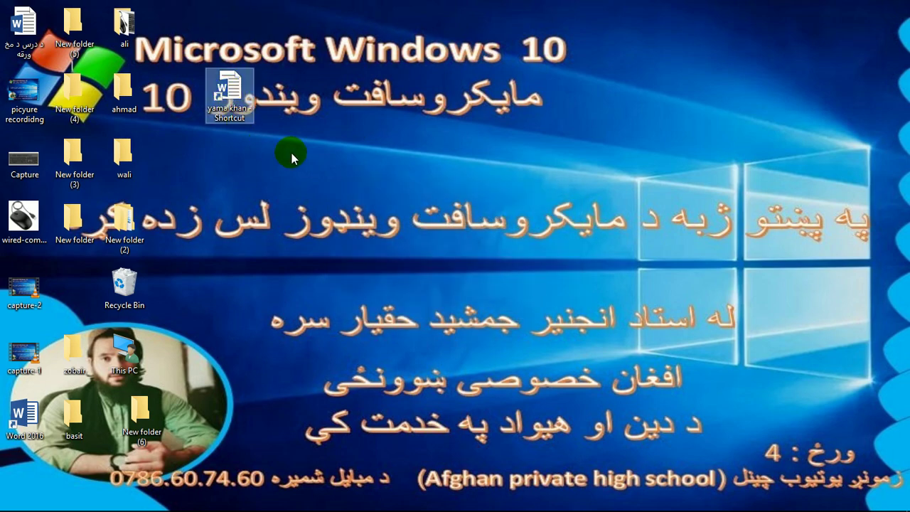
{"action": "left_click", "coordinate": [265, 146]}
{"action": "double_click", "coordinate": [131, 351]}
- Open New Volume (G:) and copy the Anatomy folder
{"action": "left_click", "coordinate": [532, 315]}
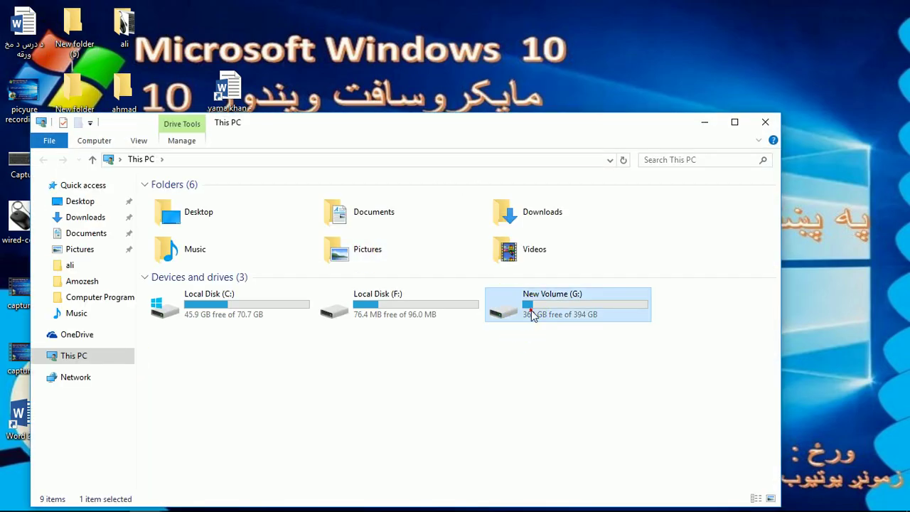
{"action": "double_click", "coordinate": [532, 315]}
{"action": "left_click", "coordinate": [187, 215]}
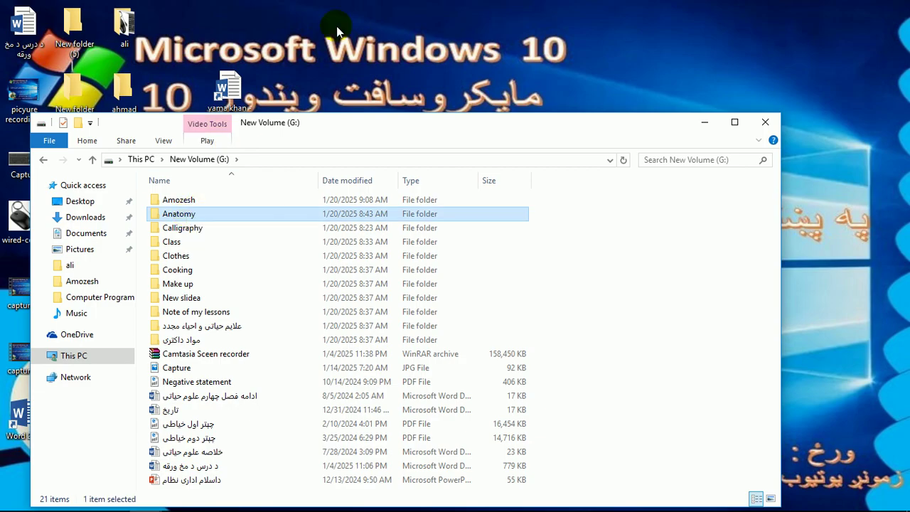
{"action": "left_click", "coordinate": [184, 218]}
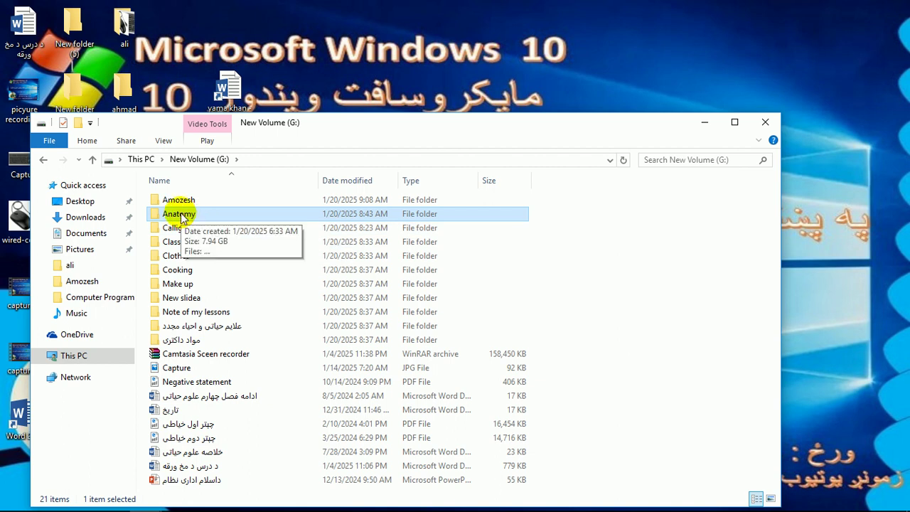
{"action": "left_click", "coordinate": [344, 47]}
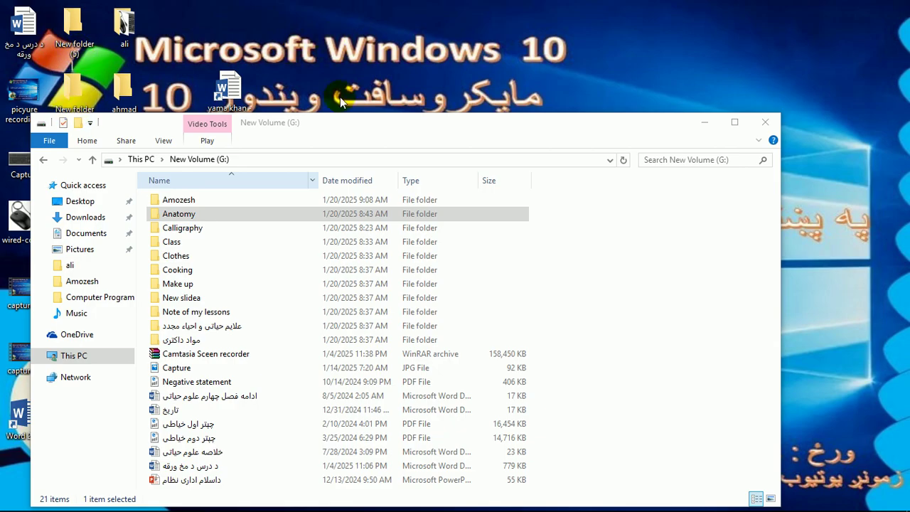
{"action": "left_click", "coordinate": [185, 215]}
{"action": "right_click", "coordinate": [186, 215]}
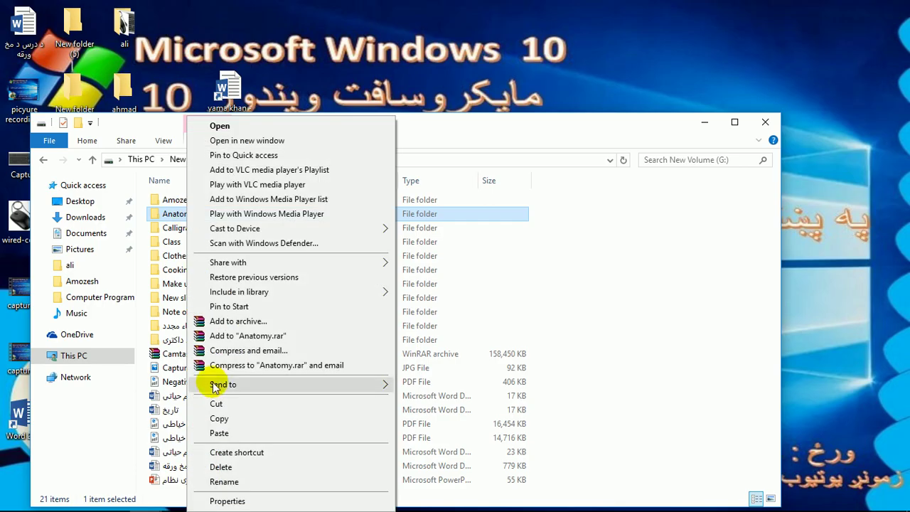
{"action": "left_click", "coordinate": [214, 418]}
- Paste an Anatomy shortcut on the desktop, test that it opens the folder, then close Explorer
{"action": "left_click", "coordinate": [440, 24]}
{"action": "right_click", "coordinate": [439, 24]}
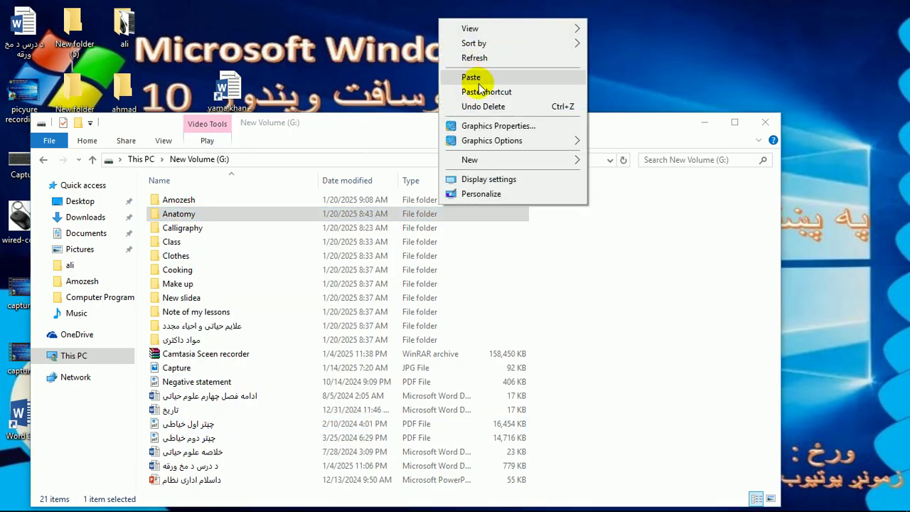
{"action": "left_click", "coordinate": [505, 90]}
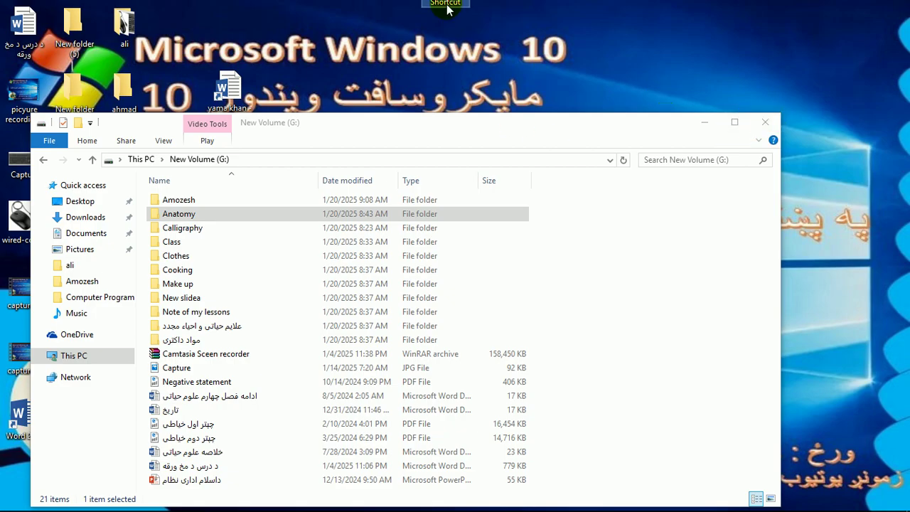
{"action": "left_click_drag", "start_coordinate": [446, 25], "coordinate": [402, 17]}
{"action": "double_click", "coordinate": [402, 18]}
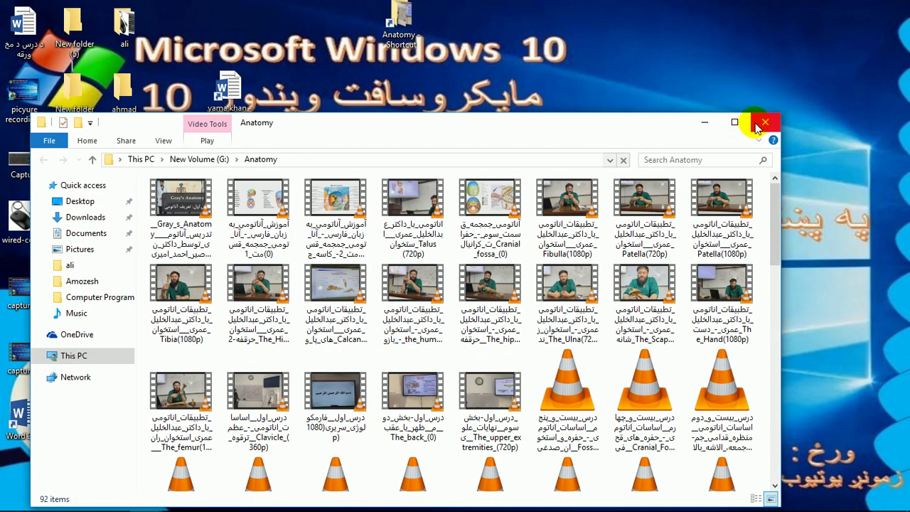
{"action": "key", "text": "alt+Up"}
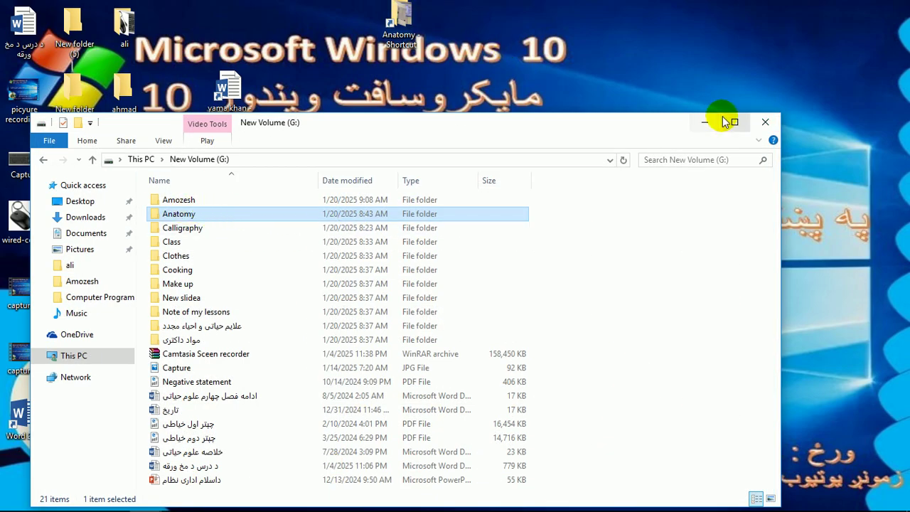
{"action": "left_click", "coordinate": [765, 122]}
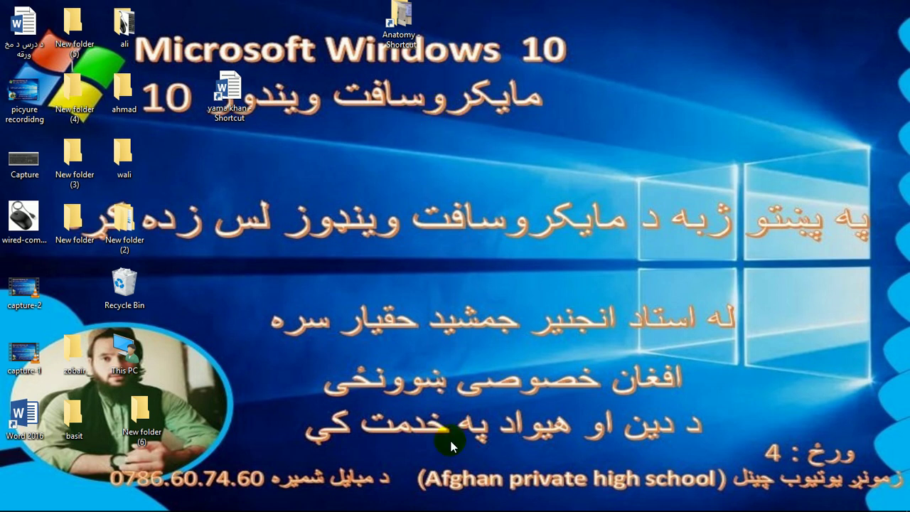
- Close the remaining File Explorer window from the taskbar, leaving the Anatomy and document shortcuts on the desktop
{"action": "mouse_move", "coordinate": [321, 497]}
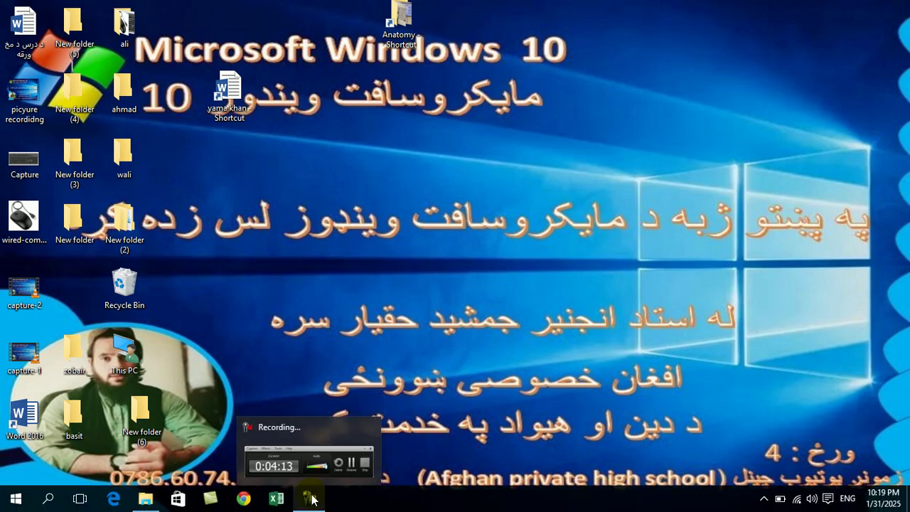
{"action": "left_click", "coordinate": [310, 499]}
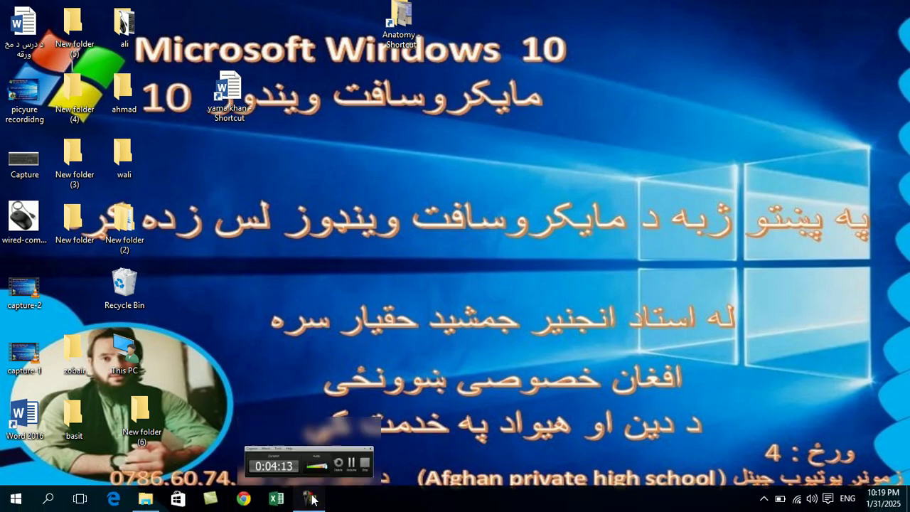